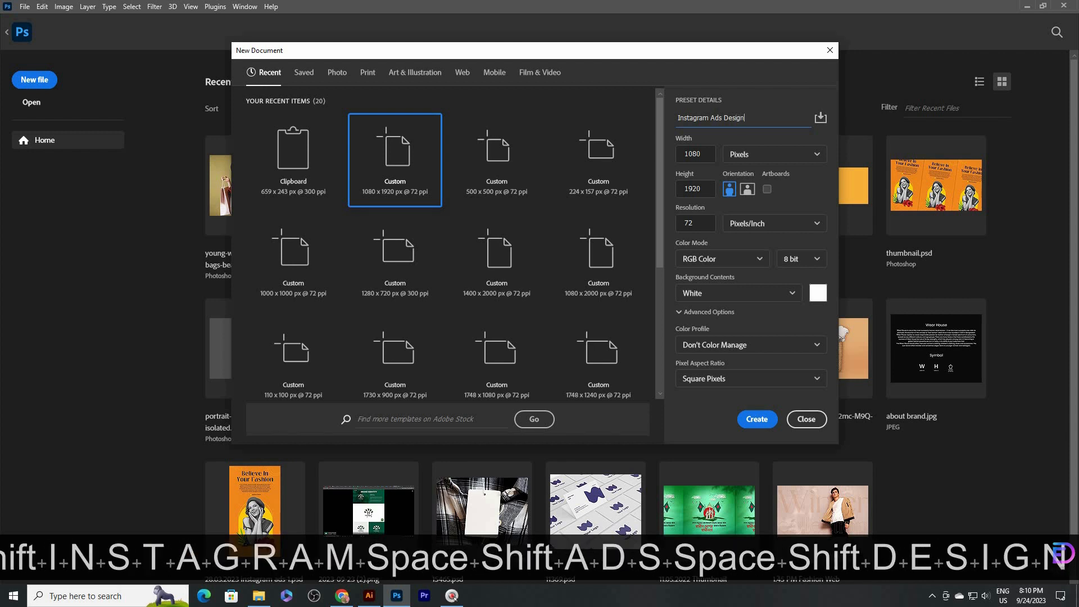
Create the 1080 × 1920 px document named Instagram Ads Design and add a margin guide layout along all four edges
key("Return")
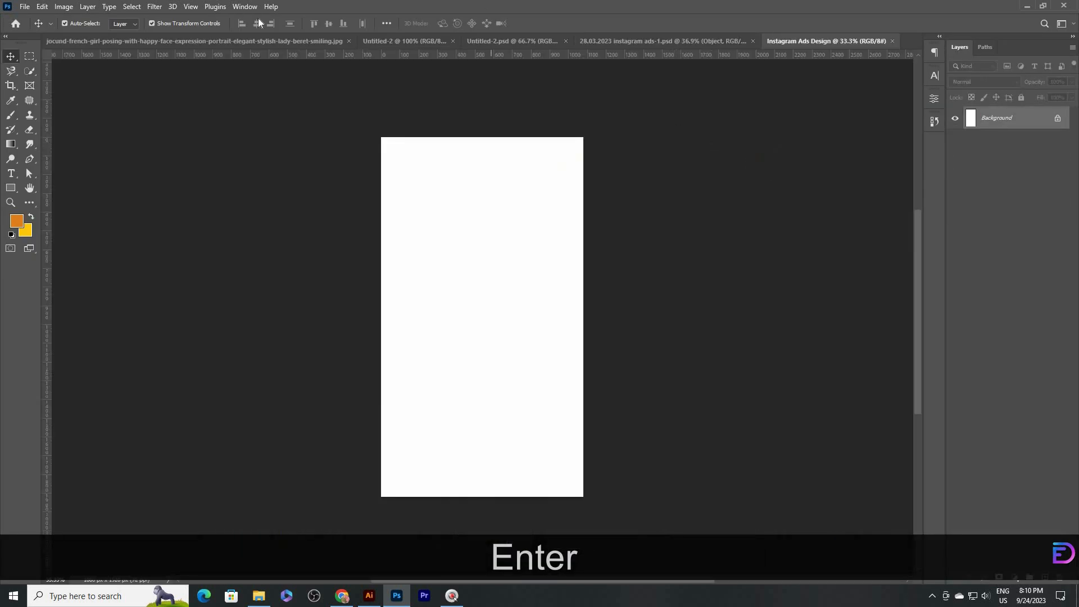
left_click(191, 6)
mouse_move(236, 301)
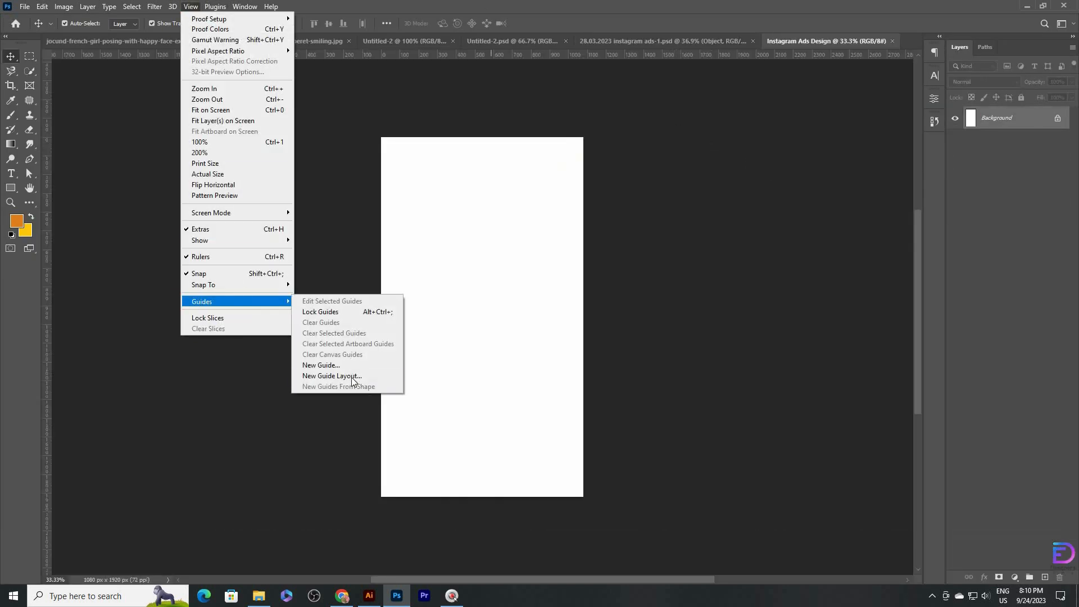
left_click(352, 377)
key("Return")
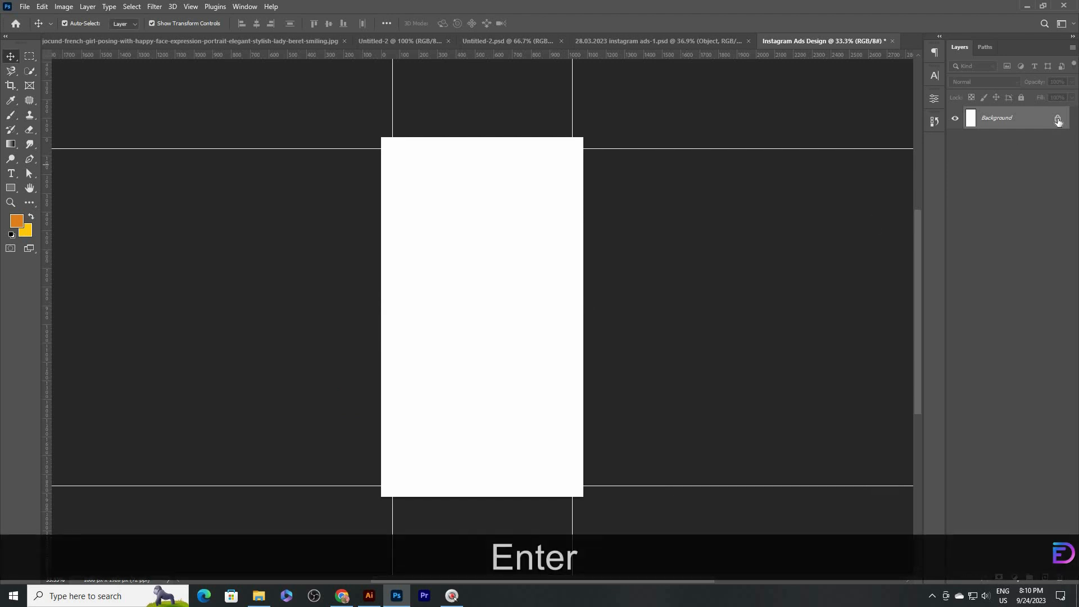
Unlock the Background layer and give it an orange Color Overlay with the colour e17e1b
left_click(1058, 120)
double_click(1032, 119)
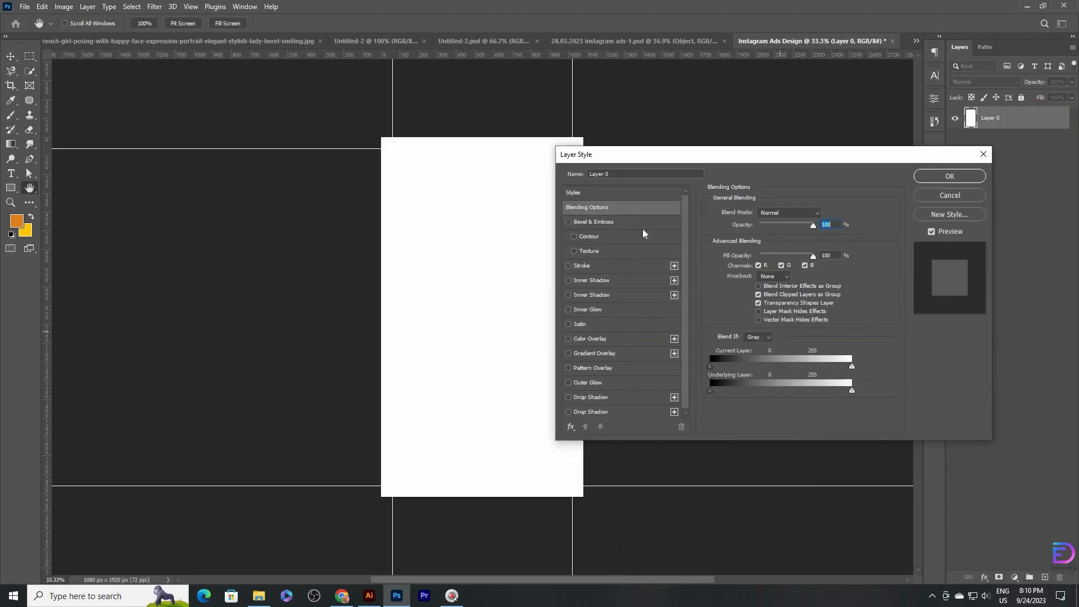
left_click(590, 338)
left_click(820, 222)
left_click(16, 221)
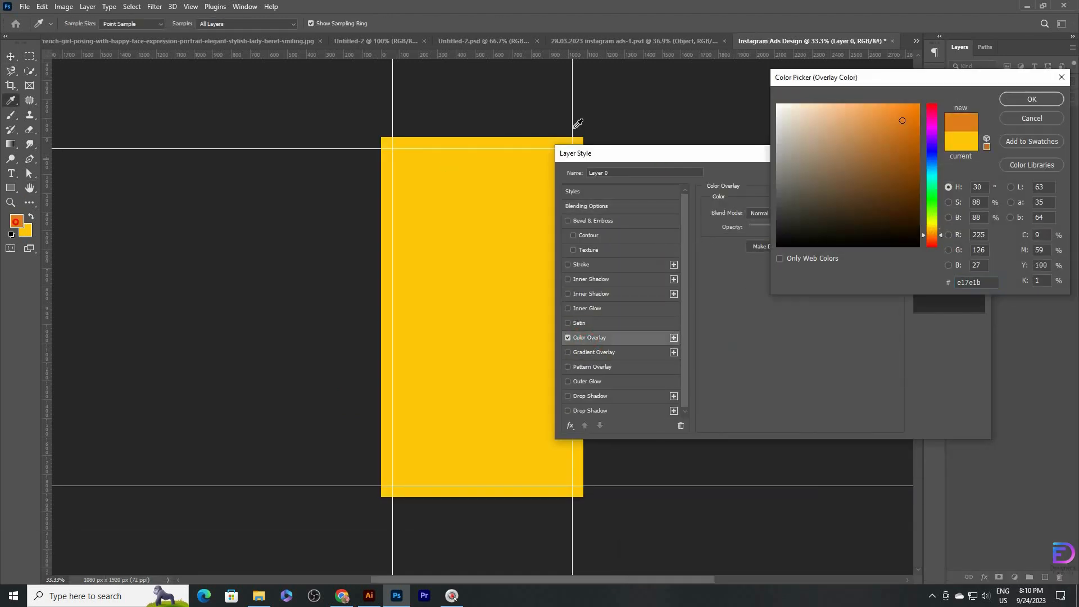
left_click(1032, 99)
left_click(946, 174)
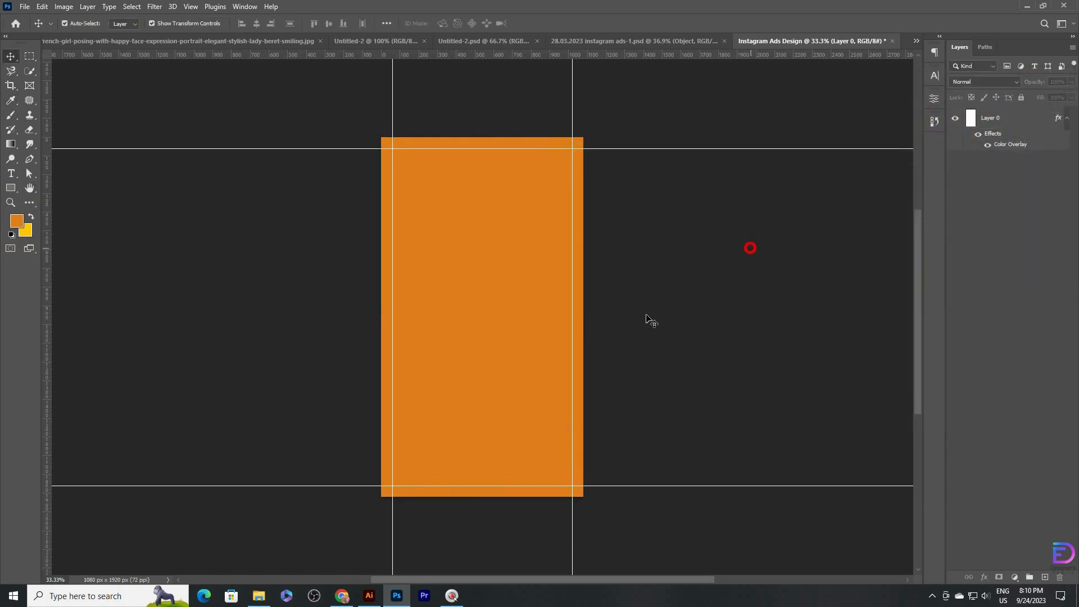
Place the plain gray paper texture image, rotate it 90° and scale it to about 136% so it covers the whole canvas
left_click(256, 596)
left_click_drag(410, 97, 499, 320)
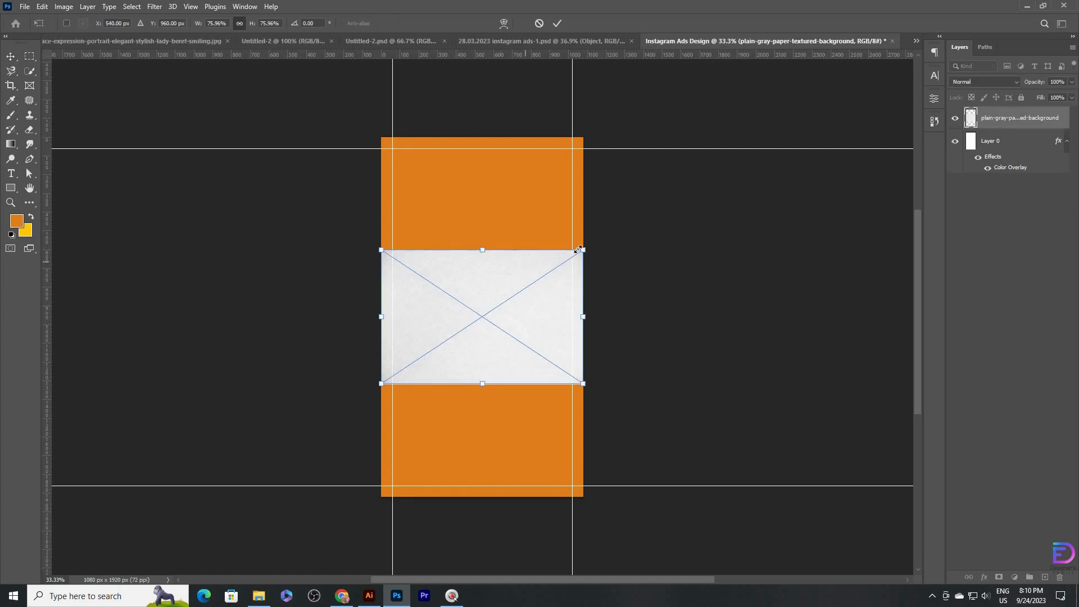
left_click_drag(578, 350, 535, 410)
left_click_drag(494, 329, 455, 243)
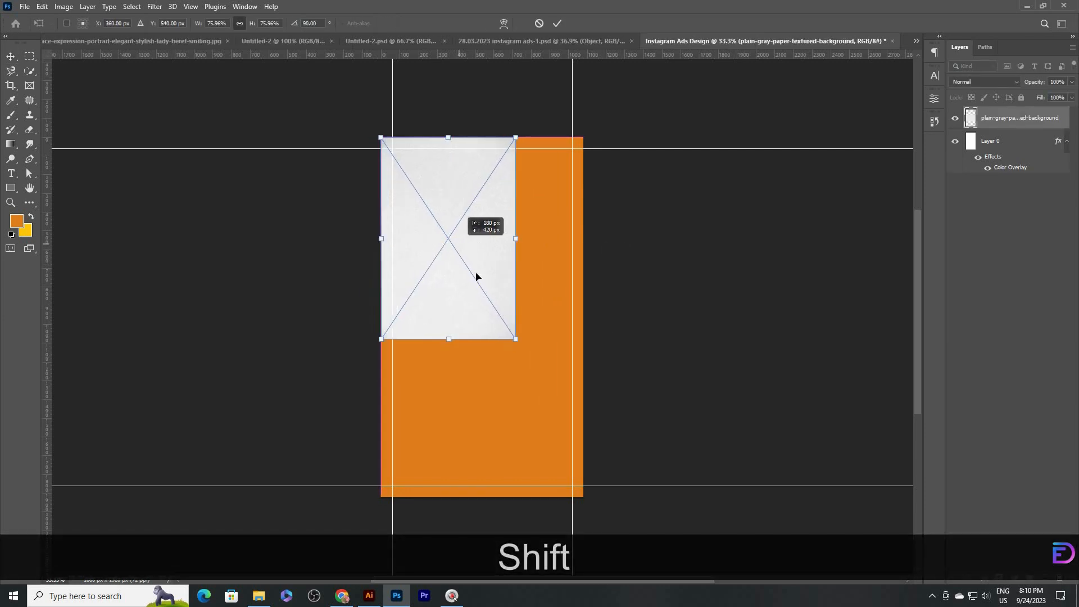
left_click_drag(515, 340, 611, 505)
left_click_drag(541, 444, 550, 415)
left_click(991, 325)
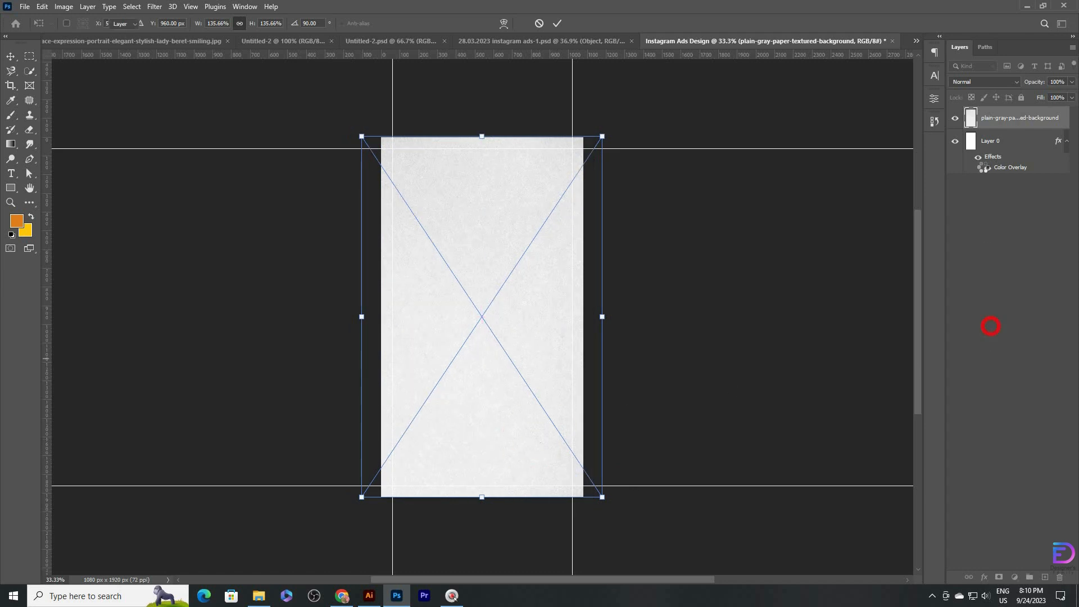
Set the paper texture layer's blend mode to Divide
left_click(1002, 121)
left_click(983, 81)
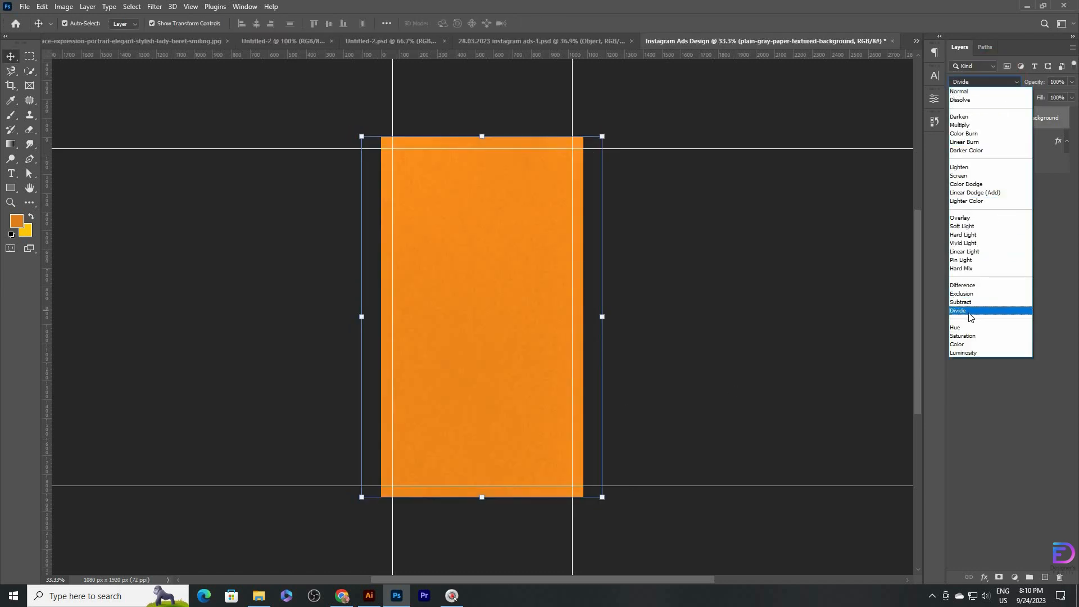
left_click(963, 306)
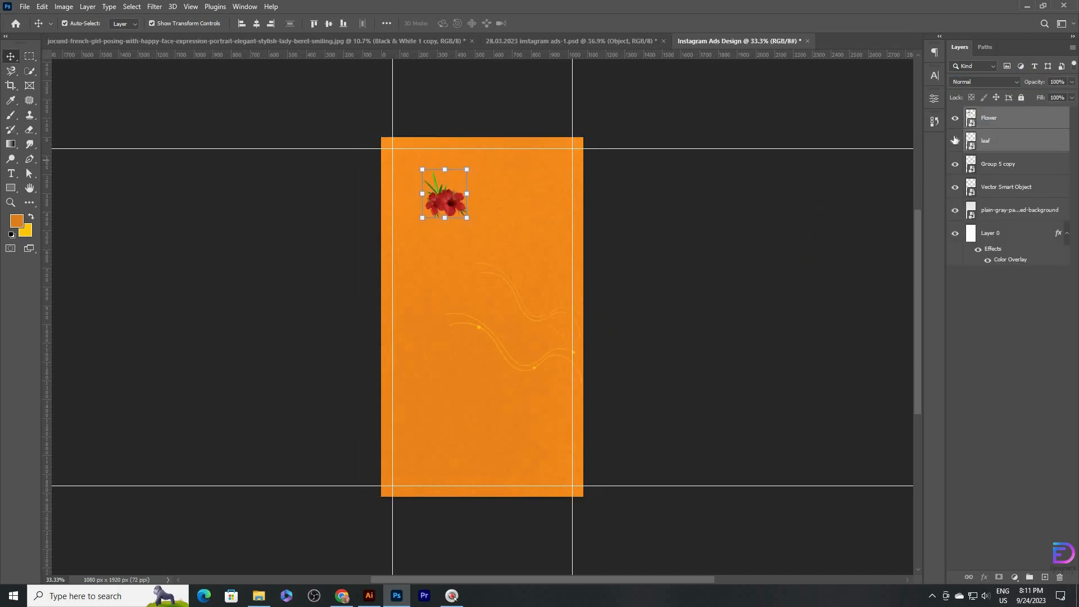
Hide the leaf and Flower layers
left_click(954, 140)
left_click(954, 117)
left_click(978, 168)
Transform the Vector Smart Object wavy lines to about 440% and place them at the canvas's lower-left corner
left_click(989, 189)
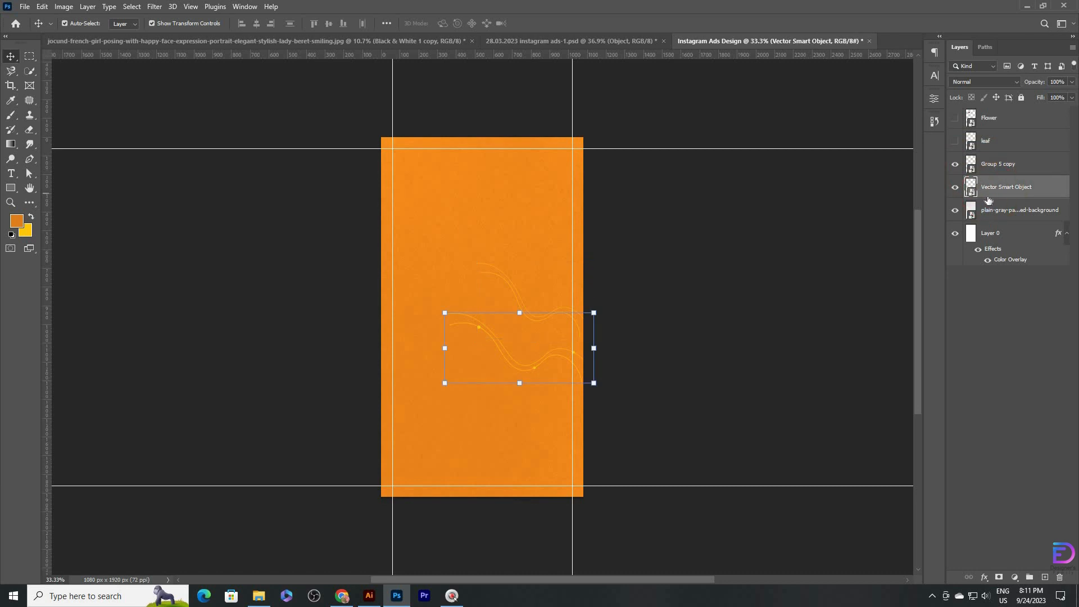
key("ctrl+t")
left_click_drag(526, 358, 477, 487)
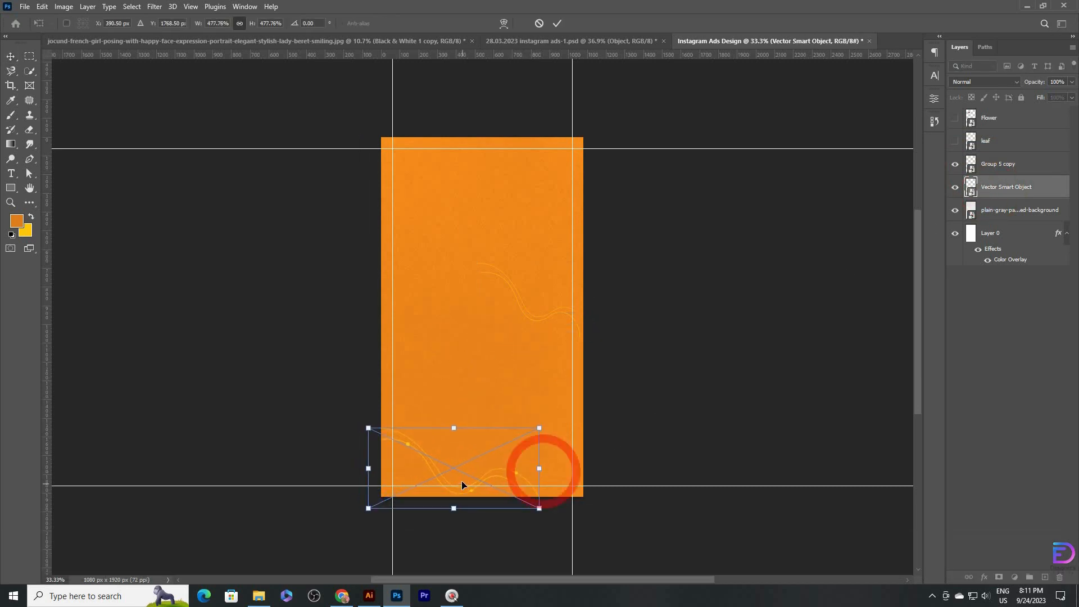
left_click_drag(539, 468, 526, 468)
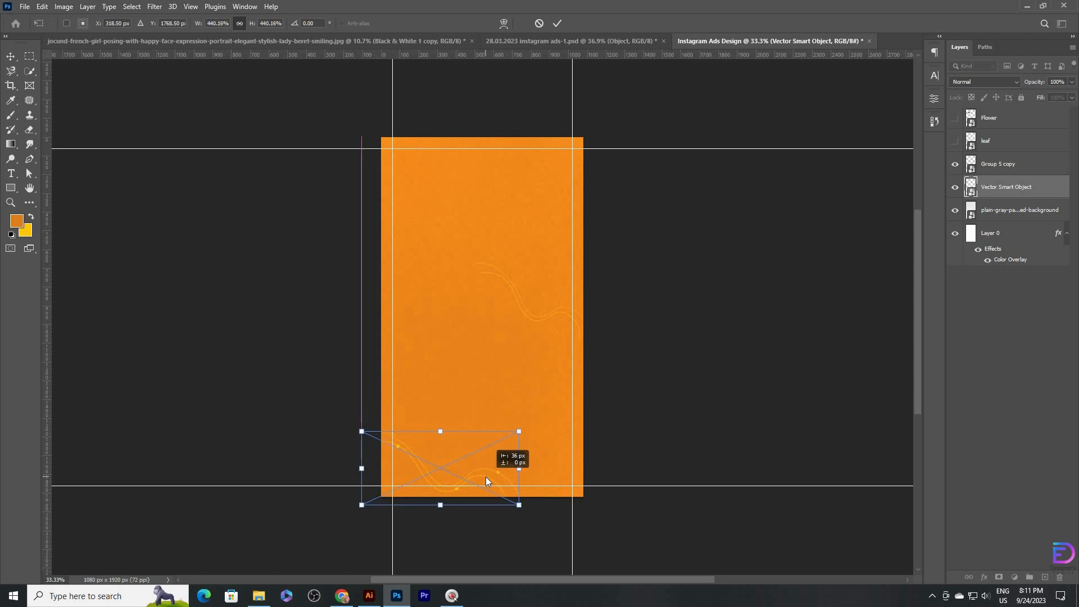
key("Return")
Duplicate the Vector Smart Object layer and combine both copies into one Smart Object
left_click_drag(1034, 187, 1026, 202)
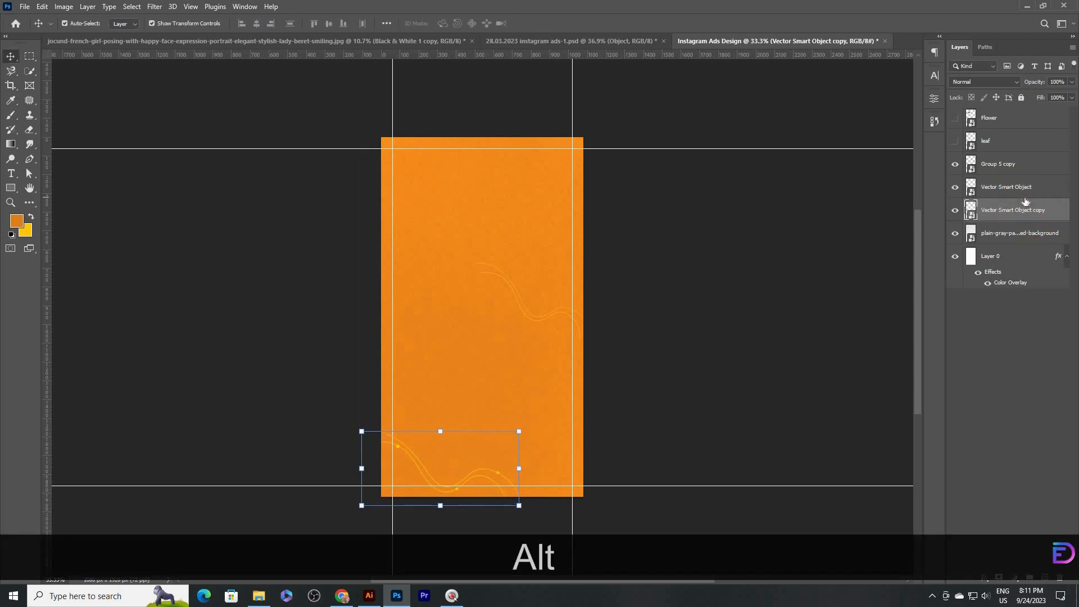
left_click(1022, 188, "shift")
right_click(1021, 187)
left_click(975, 240)
Scale the Group 5 copy curves to about 133%, rotate them about 9° and place them over the canvas's upper-right corner
left_click(1004, 166)
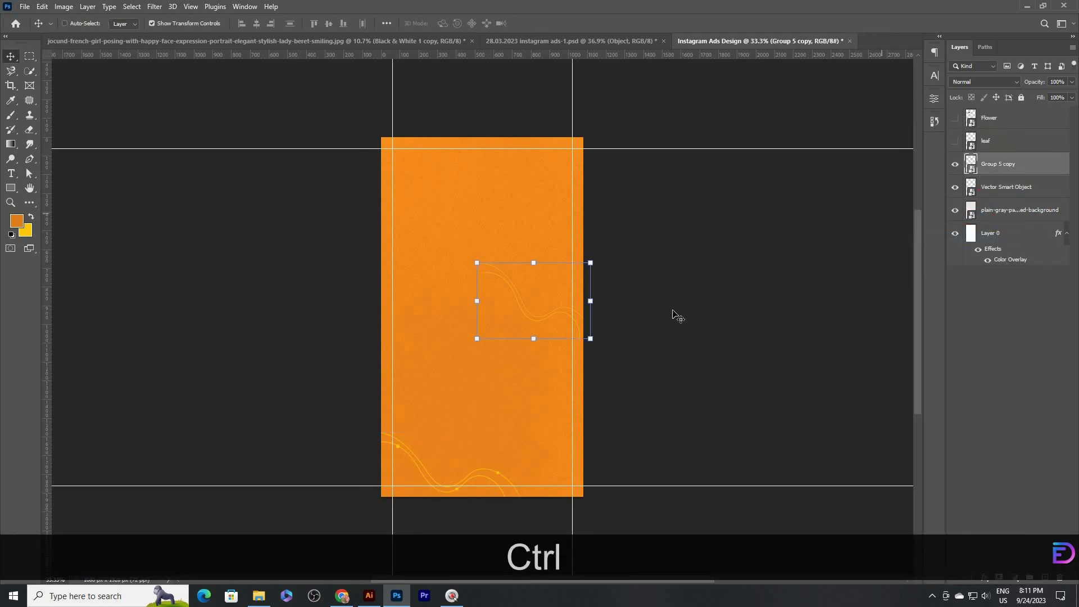
key("ctrl+t")
left_click_drag(538, 267, 560, 119)
left_click_drag(616, 185, 602, 204)
left_click_drag(581, 188, 624, 217)
key("ctrl+z")
key("ctrl+z")
left_click_drag(591, 188, 629, 170)
left_click_drag(588, 184, 584, 176)
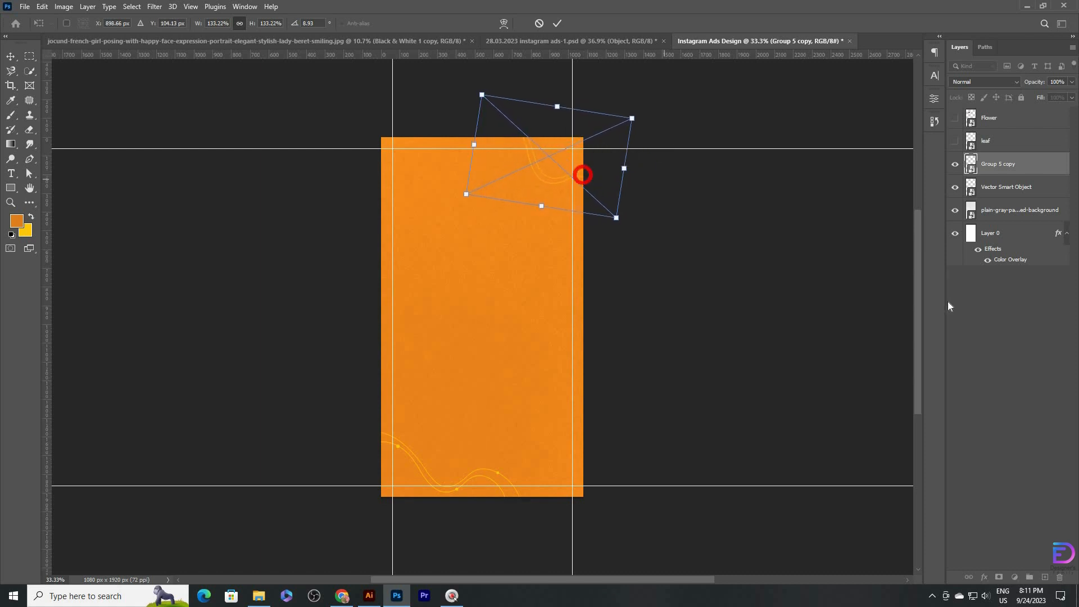
left_click(960, 303)
Duplicate the Group 5 copy layer and combine both copies into one Smart Object
left_click_drag(1004, 165, 1003, 181, "alt")
left_click(1002, 168, "shift")
right_click(1002, 169)
left_click(958, 239)
Duplicate the corner curves, rotate one copy to about -43.2° at 83.47% scale and place it at the canvas's upper-left corner
key("ctrl+t")
left_click(1005, 166)
key("ctrl+t")
left_click_drag(569, 181, 461, 193)
left_click_drag(527, 202, 436, 146)
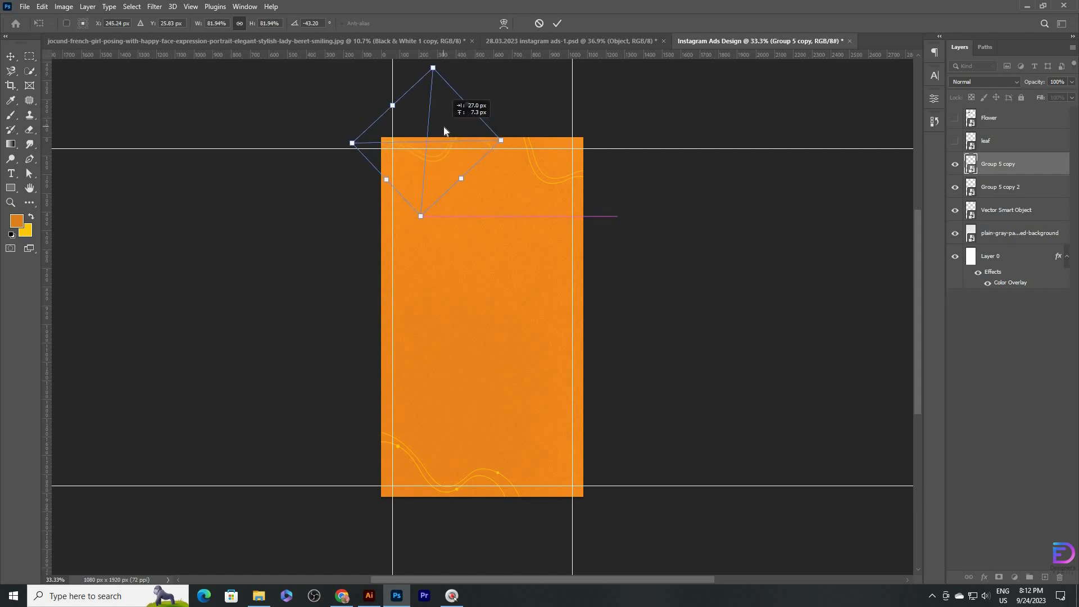
left_click_drag(420, 216, 420, 218)
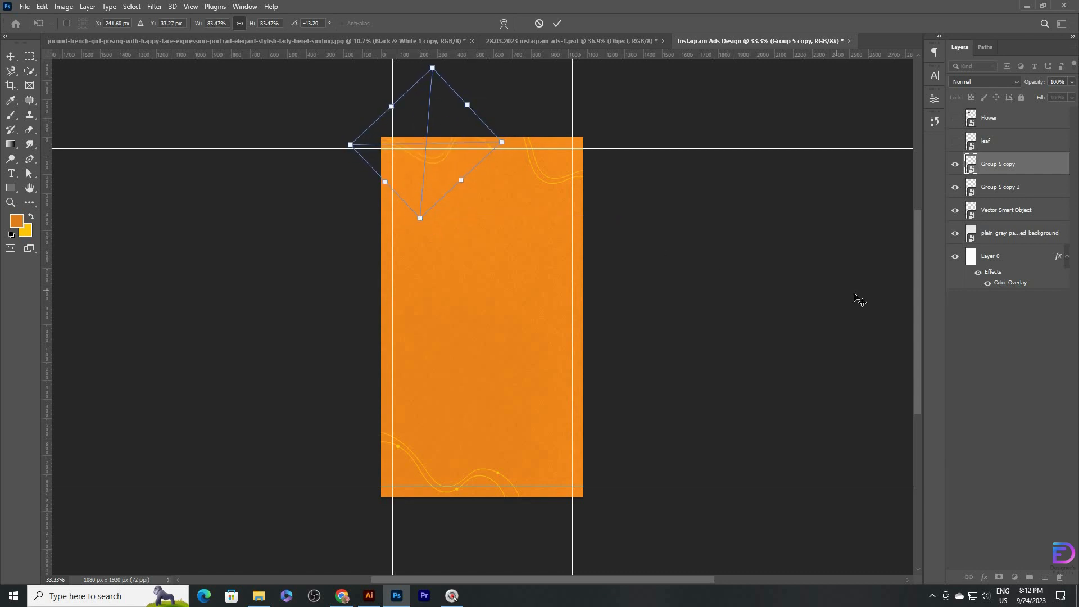
Rasterize the Group 5 copy layer and erase its stray curve fragment at the canvas's top centre with a size 200 eraser
left_click(1010, 167)
key("e")
left_click(683, 161)
left_click(491, 222)
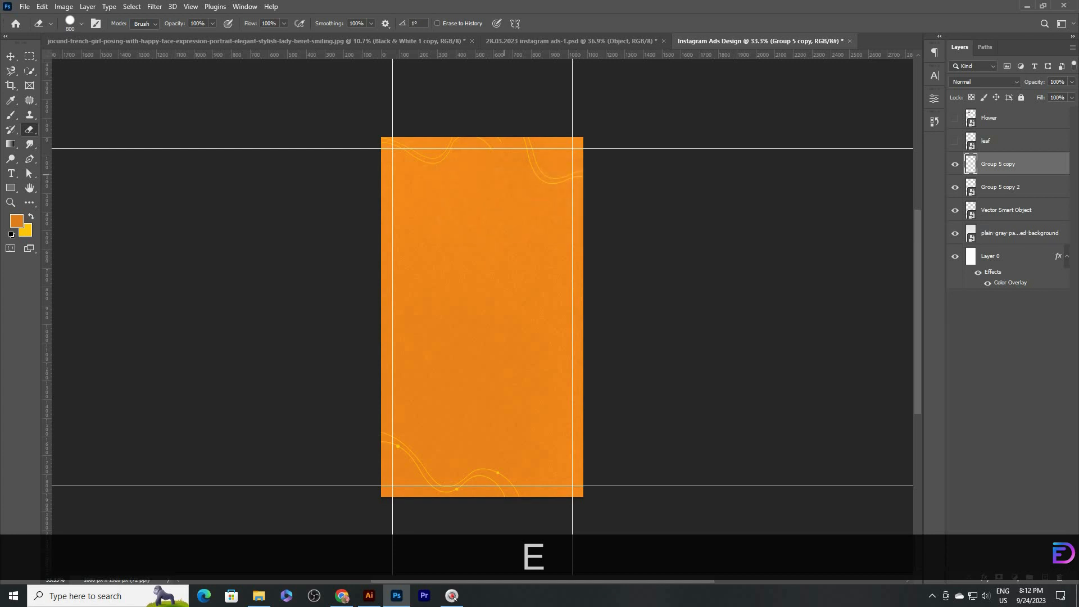
key("bracketleft")
key("bracketright")
left_click(481, 141)
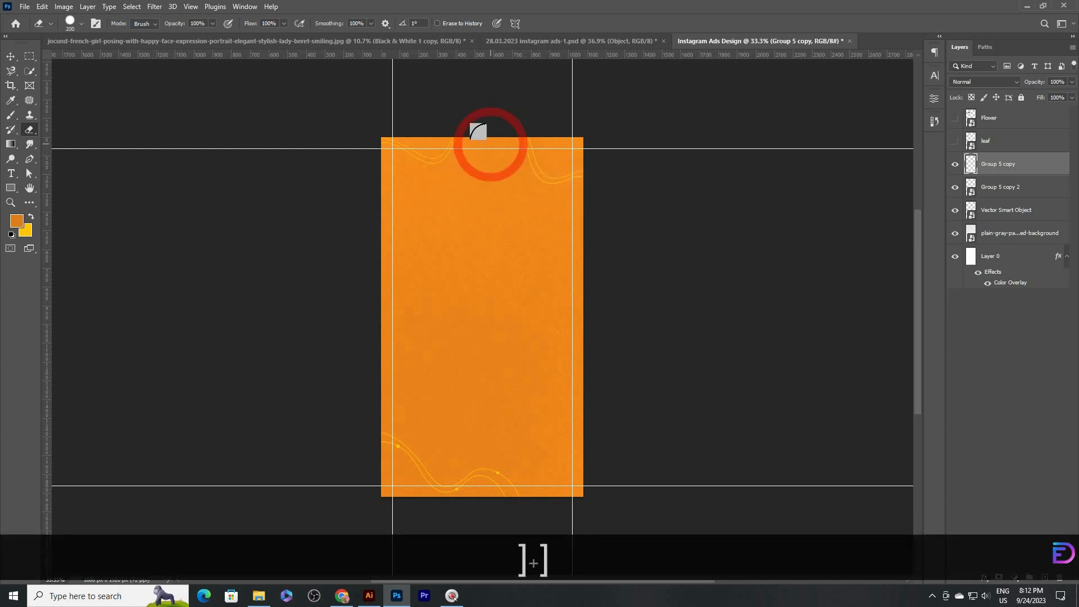
key("v")
left_click(675, 245)
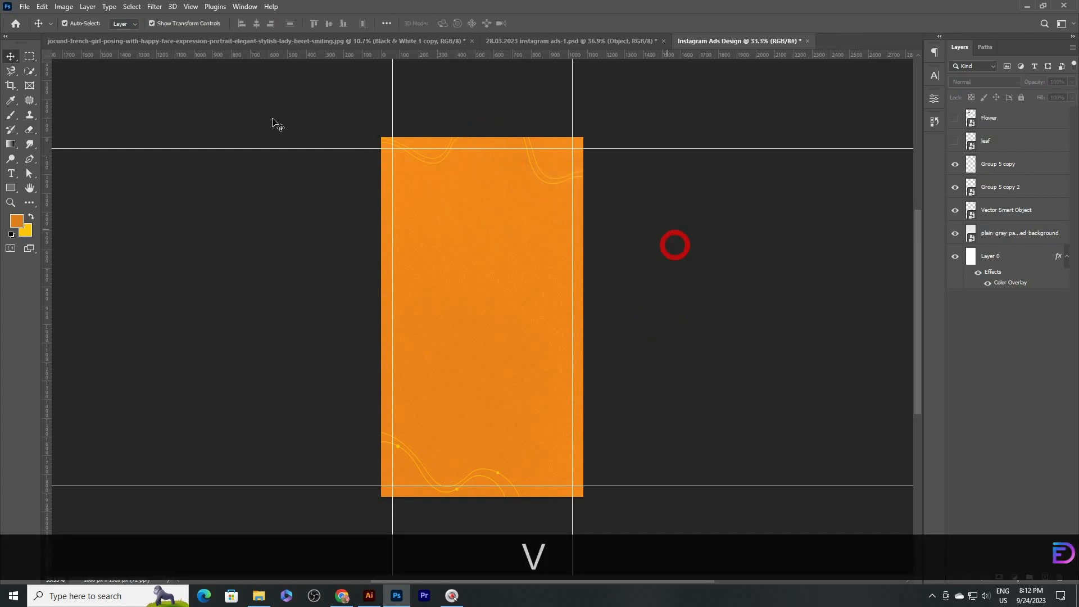
key("m")
left_click_drag(432, 264, 490, 340)
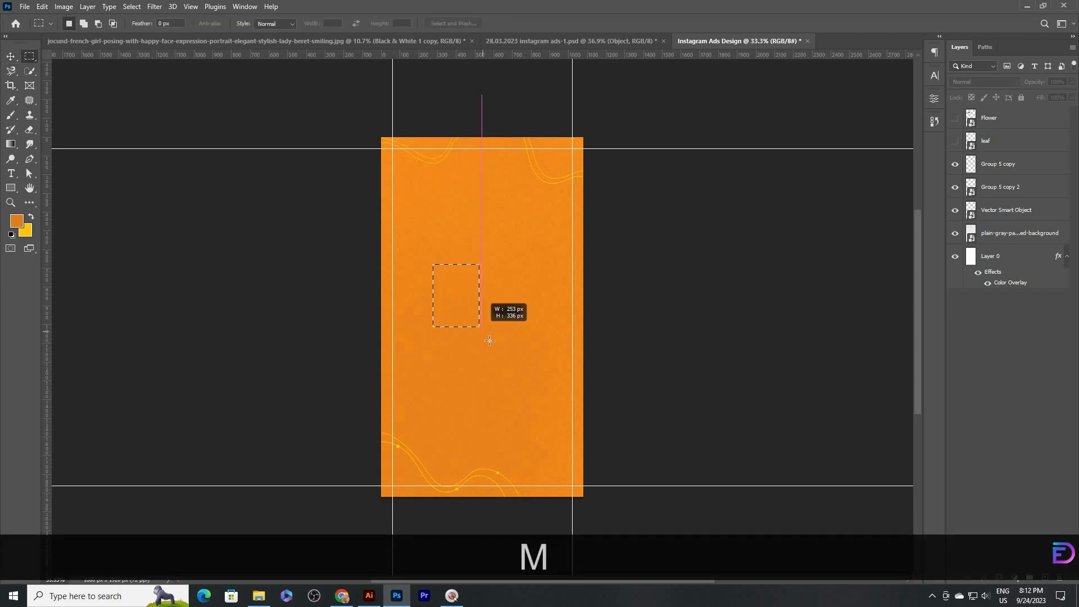
key("ctrl+z")
Draw a rectangle about 647 × 810 px near the canvas centre and fill it with yellow ffc80b
key("u")
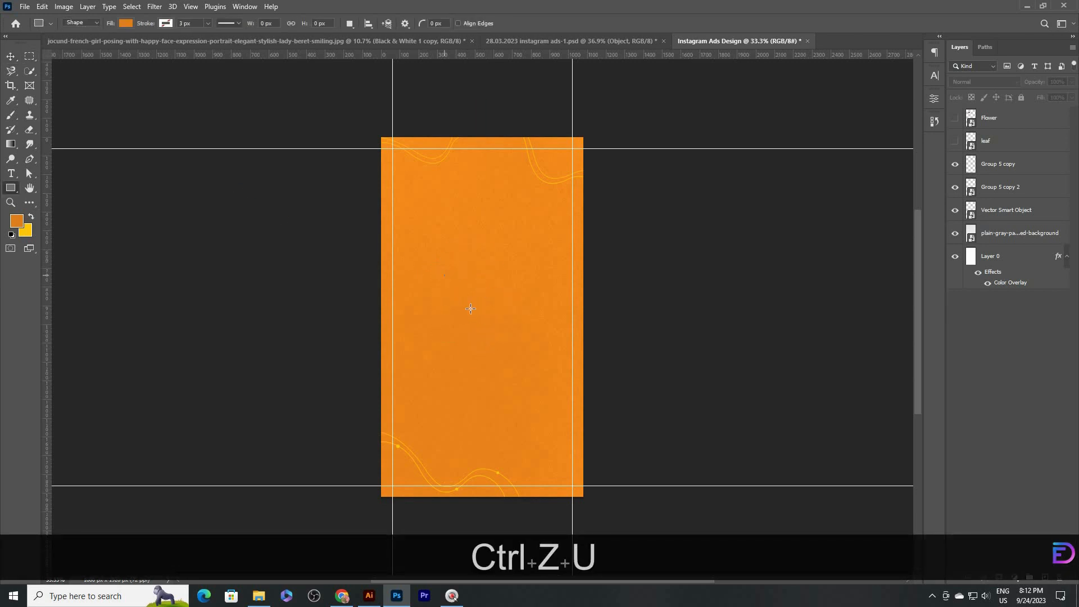
left_click_drag(445, 271, 546, 412)
key("space")
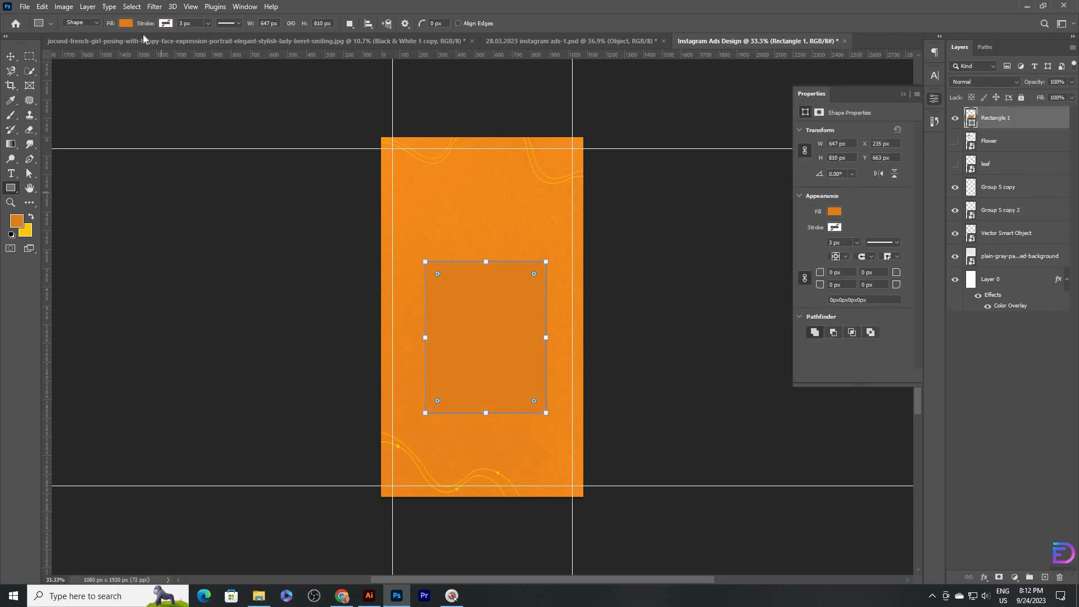
left_click(126, 23)
left_click(195, 44)
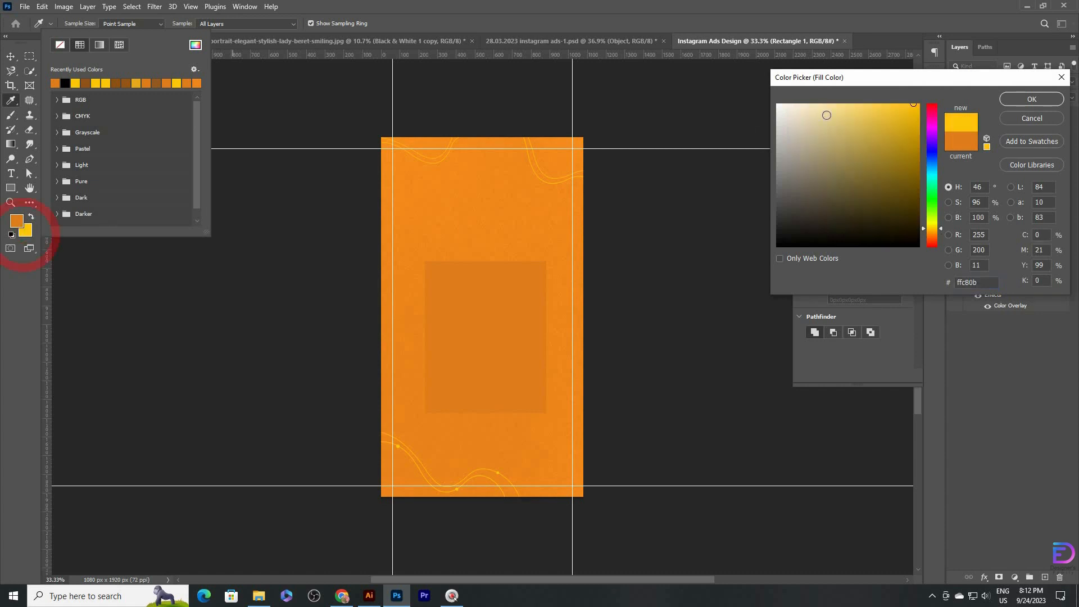
left_click(1032, 99)
Enlarge the yellow rectangle to about 774 × 969 px and round all its corners to a 387 px radius
left_click(11, 58)
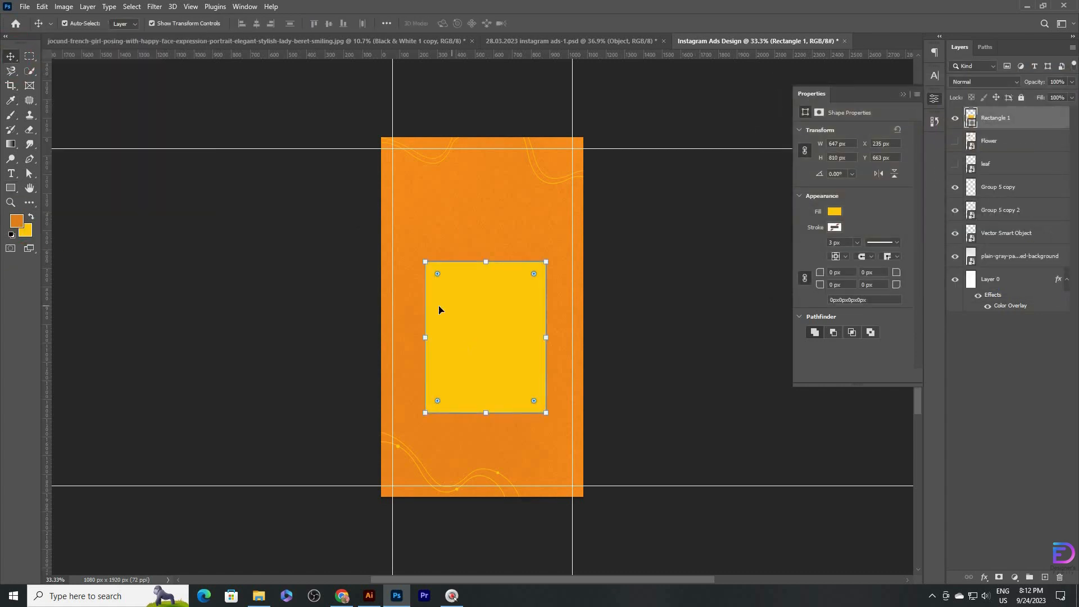
left_click_drag(449, 286, 484, 320)
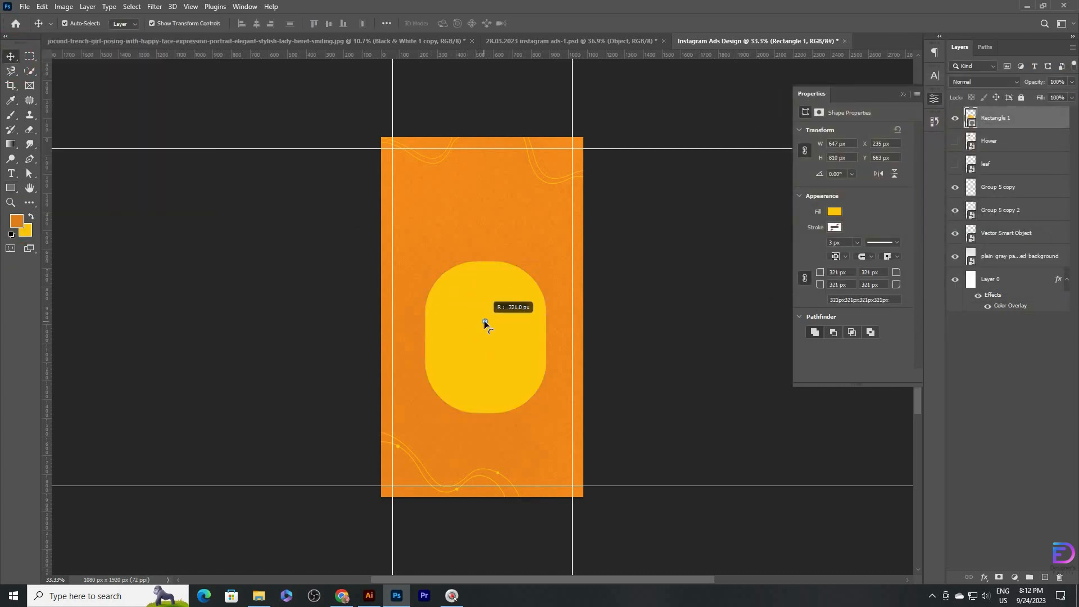
left_click_drag(487, 414, 488, 447)
left_click(682, 370)
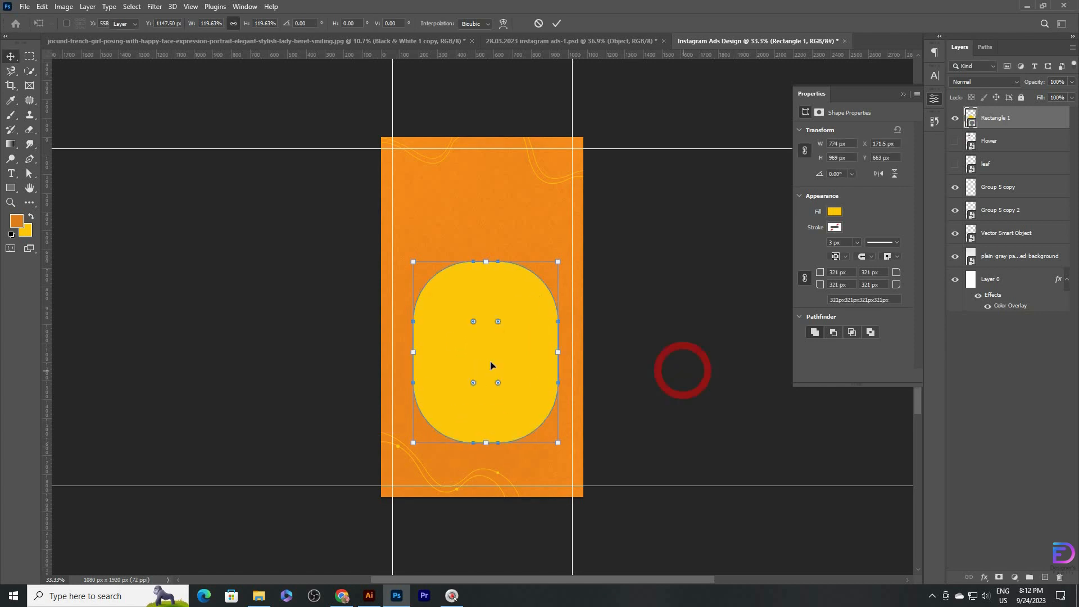
left_click_drag(475, 322, 488, 350)
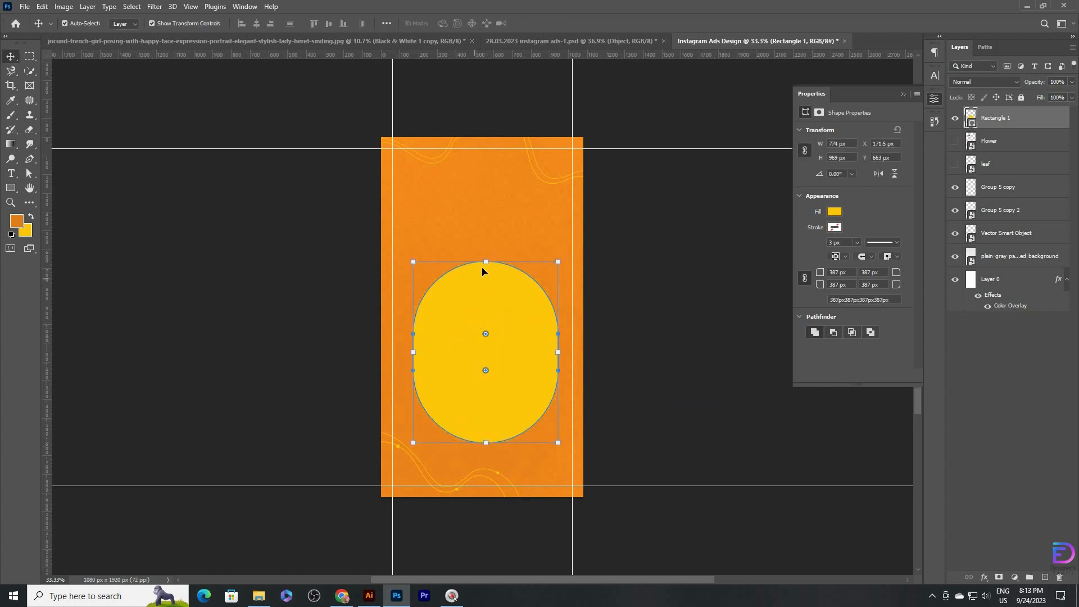
Stretch the rounded yellow shape to a height of about 1197 px, down to the lower margin guide
left_click_drag(412, 354, 406, 354)
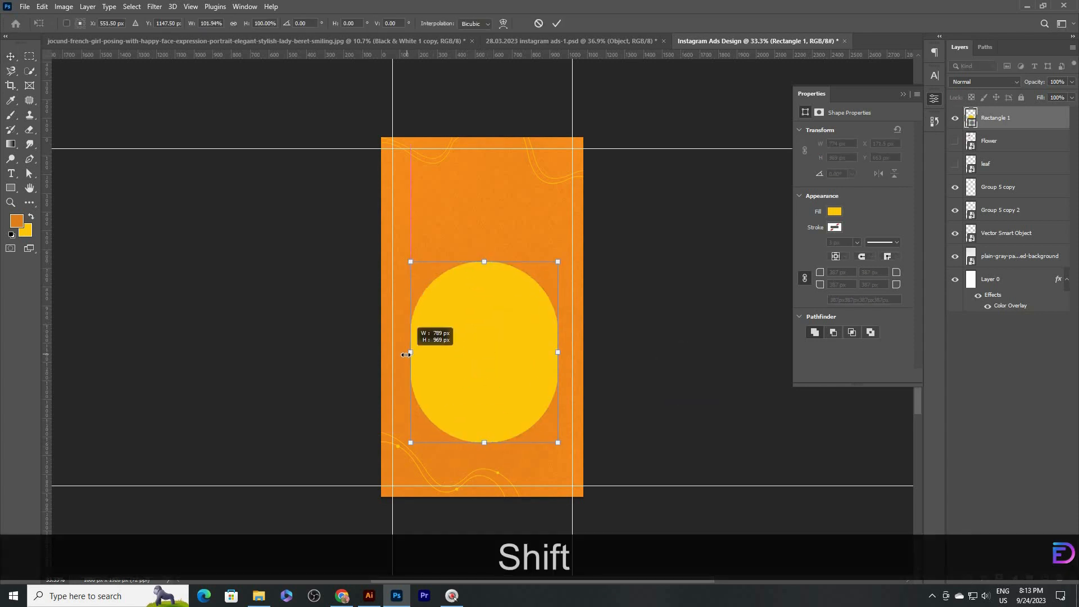
key("ctrl+z")
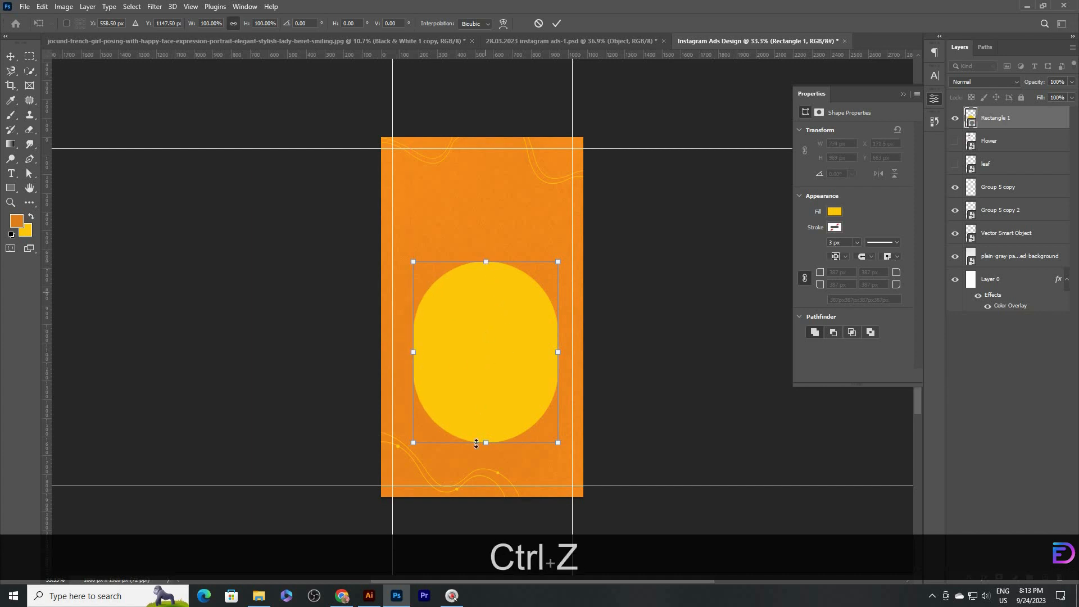
left_click_drag(476, 443, 489, 392)
key("Return")
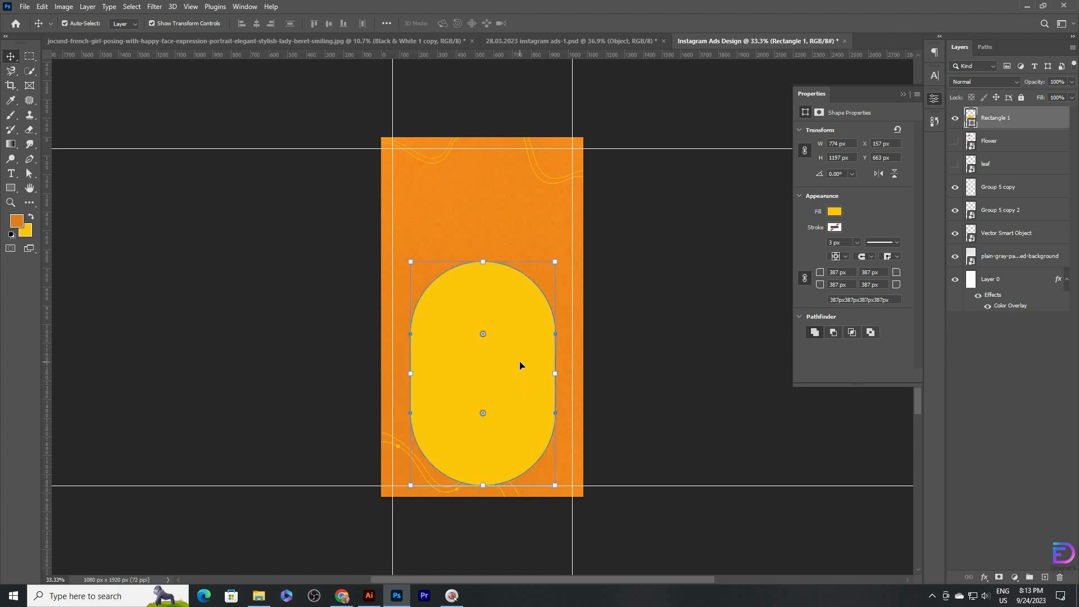
Centre the rounded yellow shape horizontally on the canvas
key("ctrl+a")
left_click(256, 24)
key("ctrl+d")
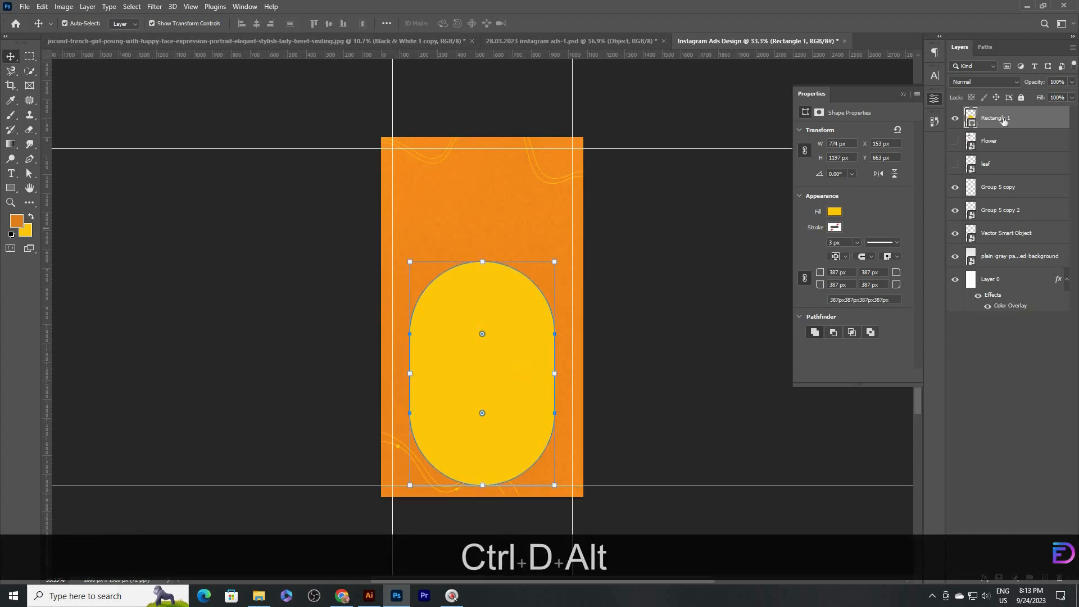
Duplicate the rounded yellow shape beneath the original and give the copy no fill and a 5 px ffc80b stroke
left_click_drag(1004, 121, 1000, 141)
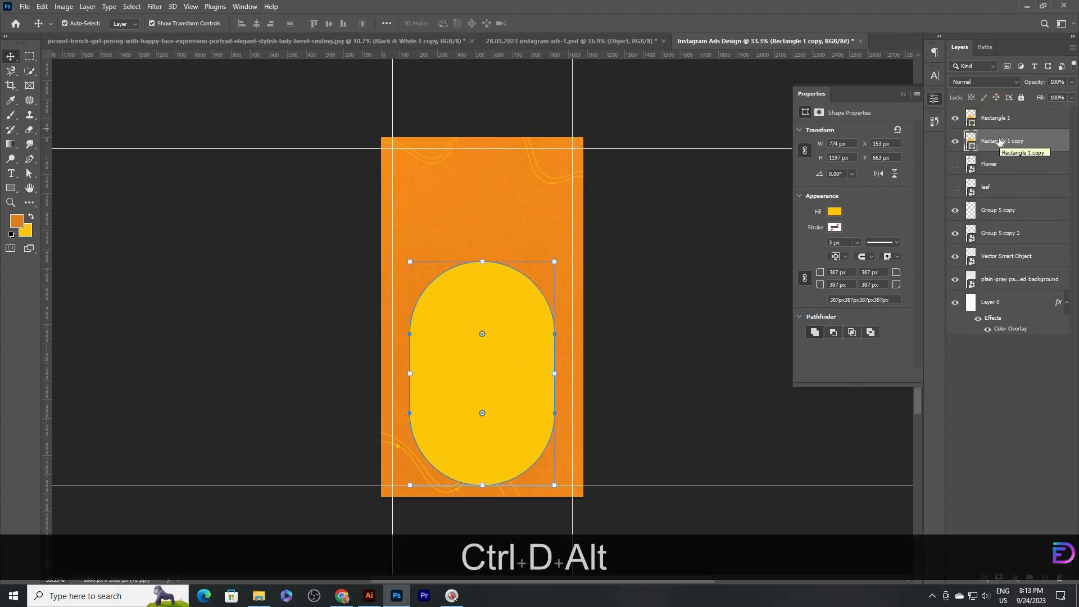
key("m")
key("u")
left_click(126, 23)
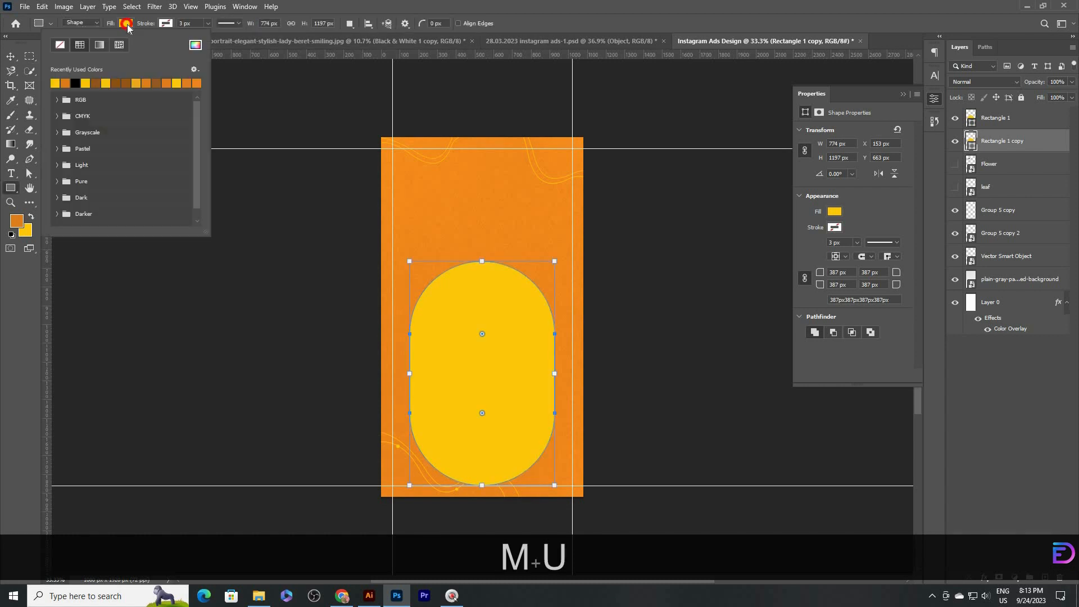
left_click(166, 23)
left_click(235, 45)
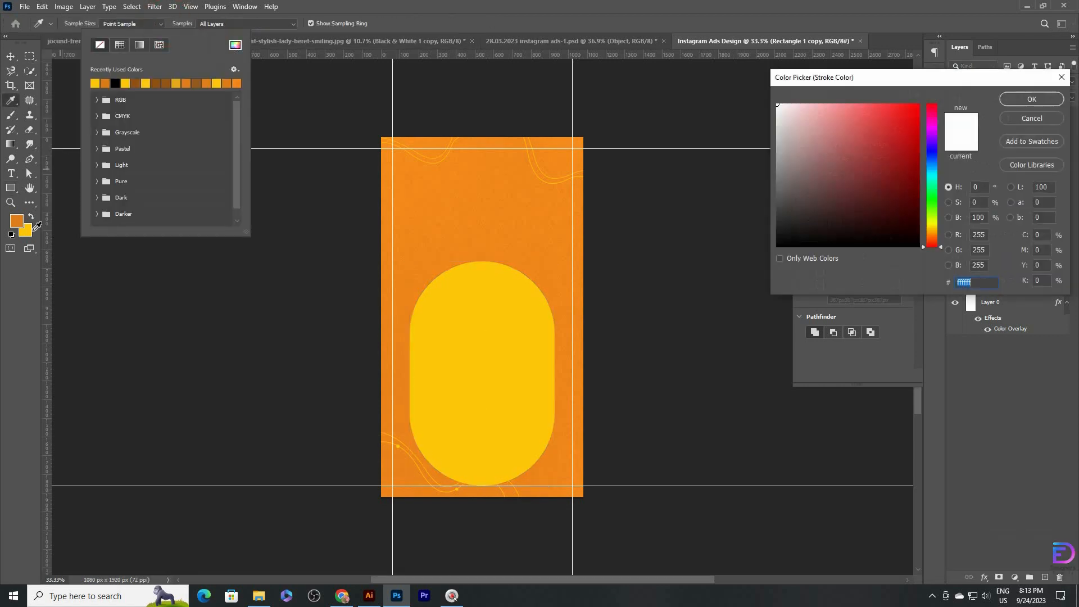
left_click(33, 226)
key("Return")
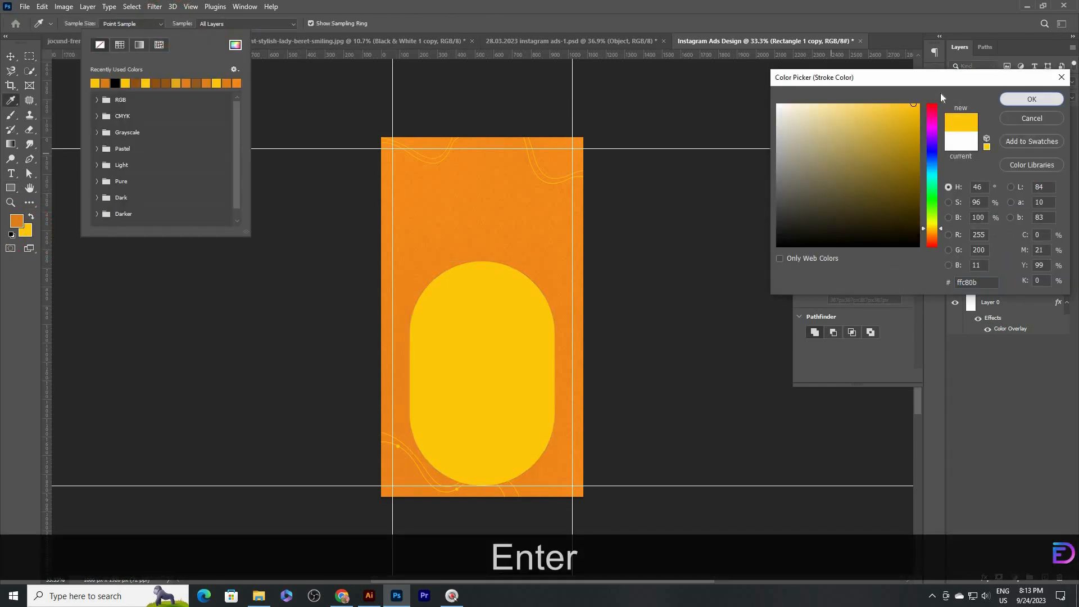
left_click(194, 23)
key("Up")
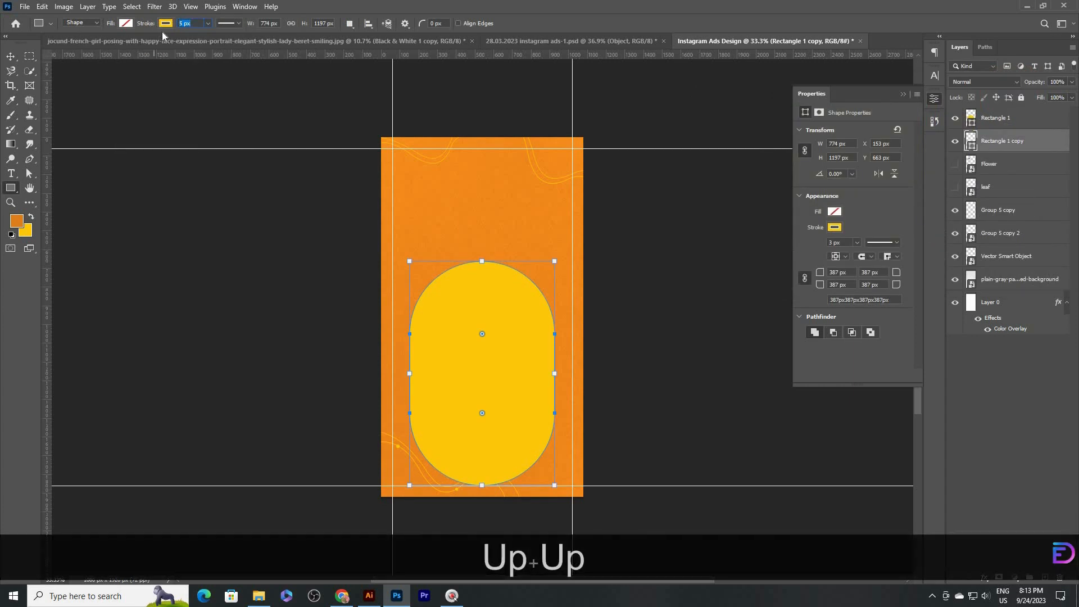
key("Return")
Move the yellow outline copy straight up about 76 px, to Y 587 px
left_click(10, 56)
key("shift+Up")
key("shift+Up")
key("shift+Up")
key("shift+Up")
key("shift+Up")
key("shift+Up")
key("shift+Up")
key("shift+Up")
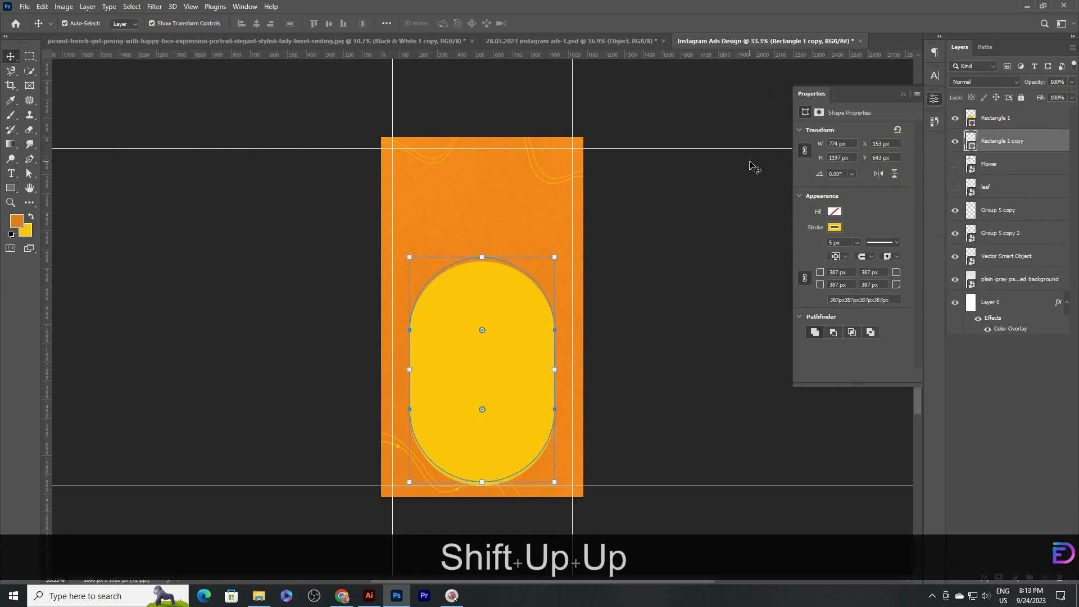
key("Up")
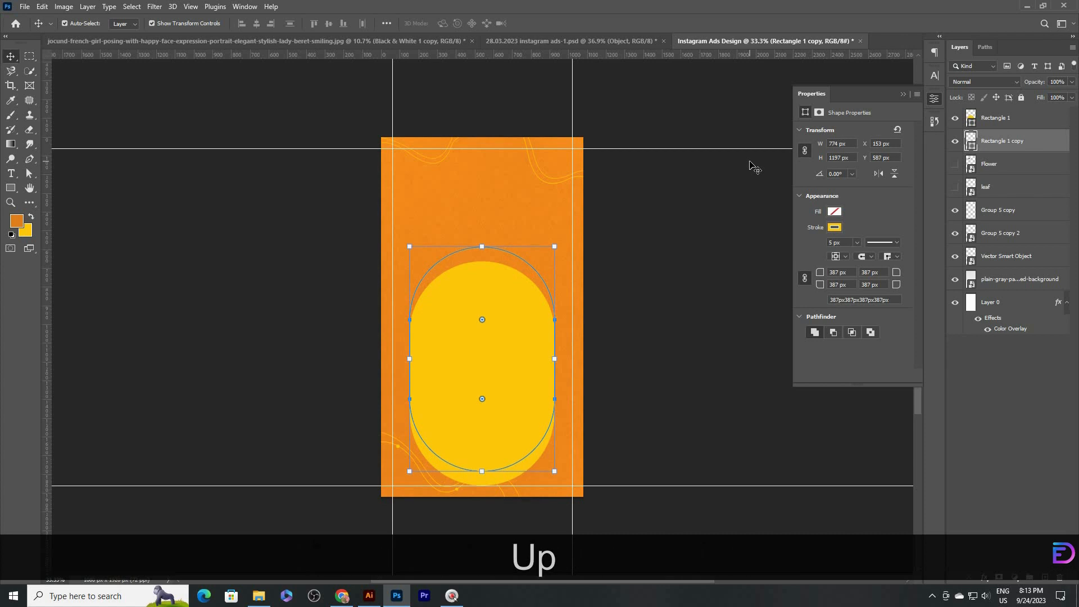
key("space")
left_click_drag(533, 387, 535, 361)
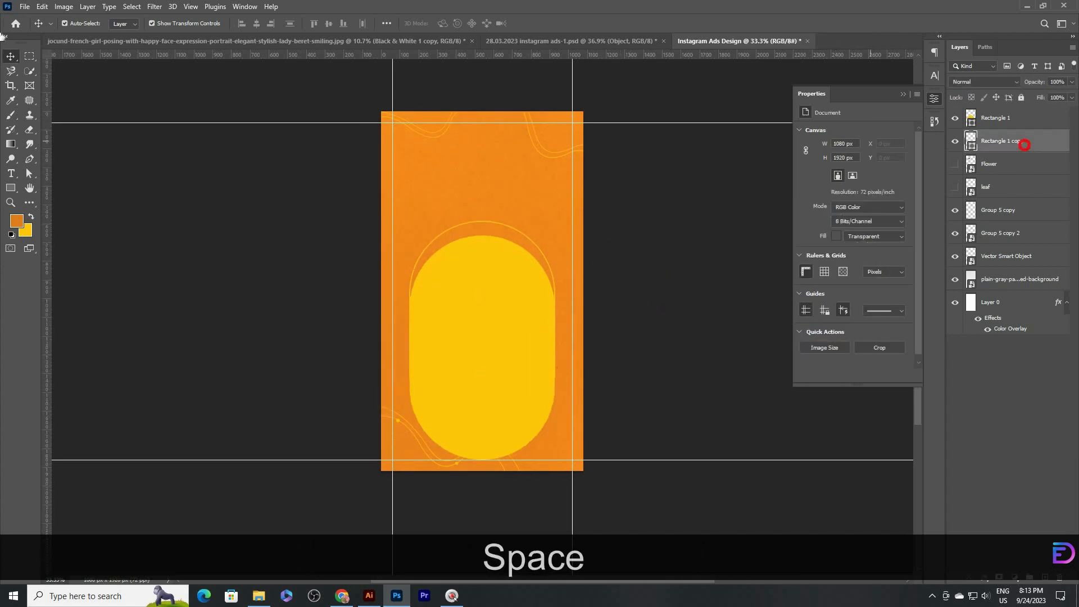
Set the outline copy's stroke width to 6 px
left_click(11, 189)
left_click(186, 23)
key("Up")
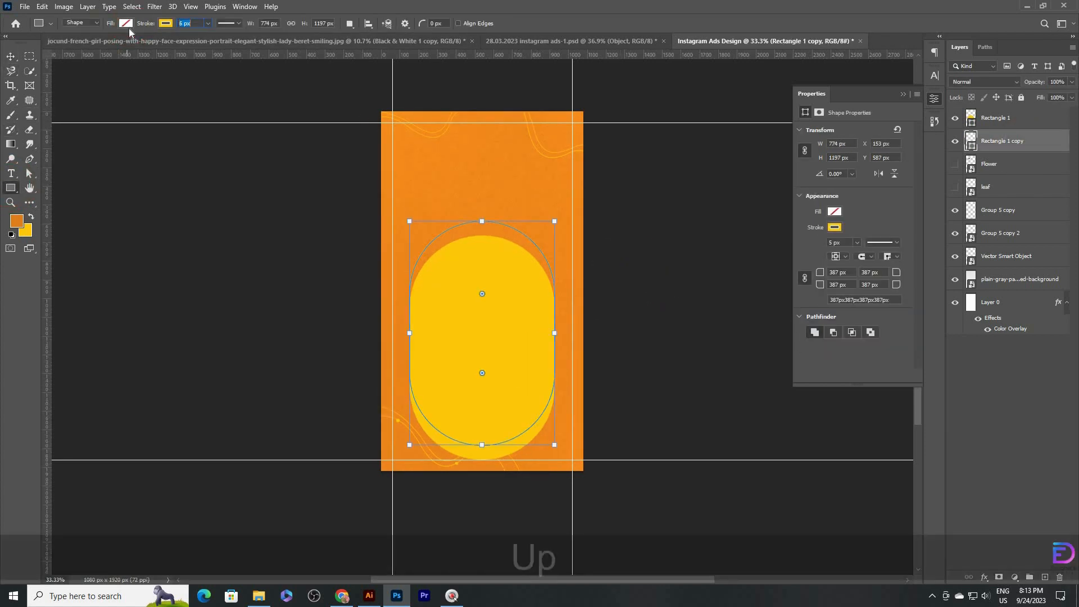
key("Return")
left_click(10, 56)
left_click(657, 381)
Stretch the filled yellow shape down to the canvas's lower edge, to about 105% of its height
left_click(481, 422)
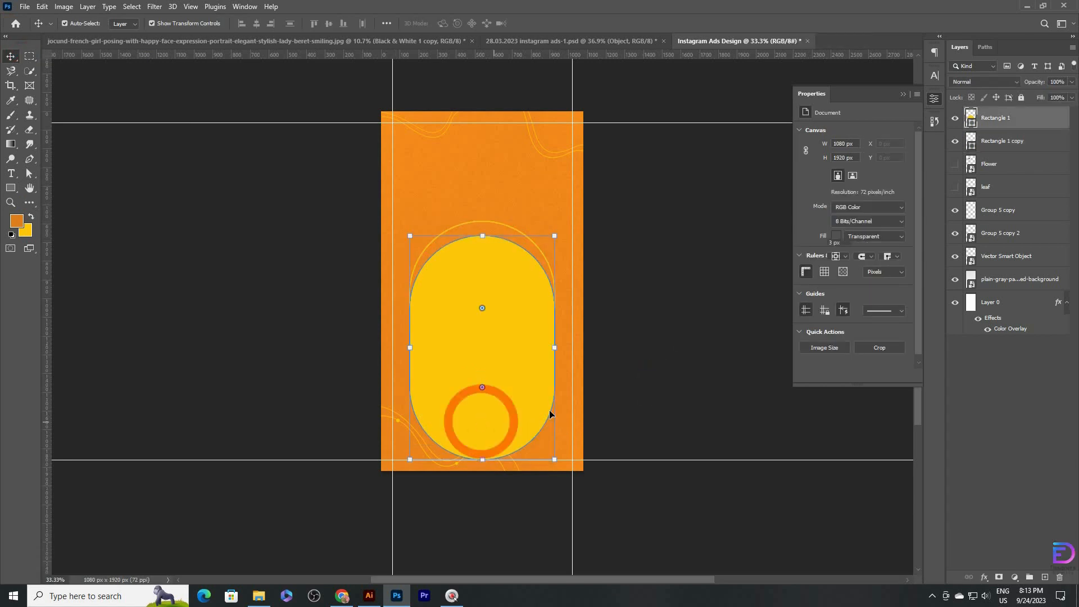
left_click(978, 147)
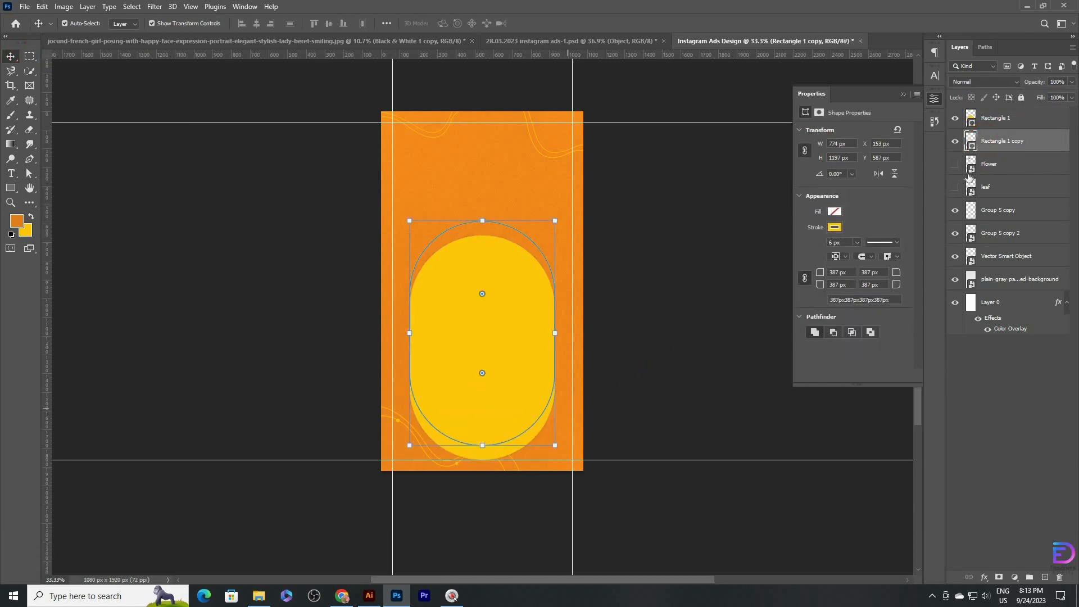
left_click(488, 437)
left_click_drag(483, 459, 482, 470)
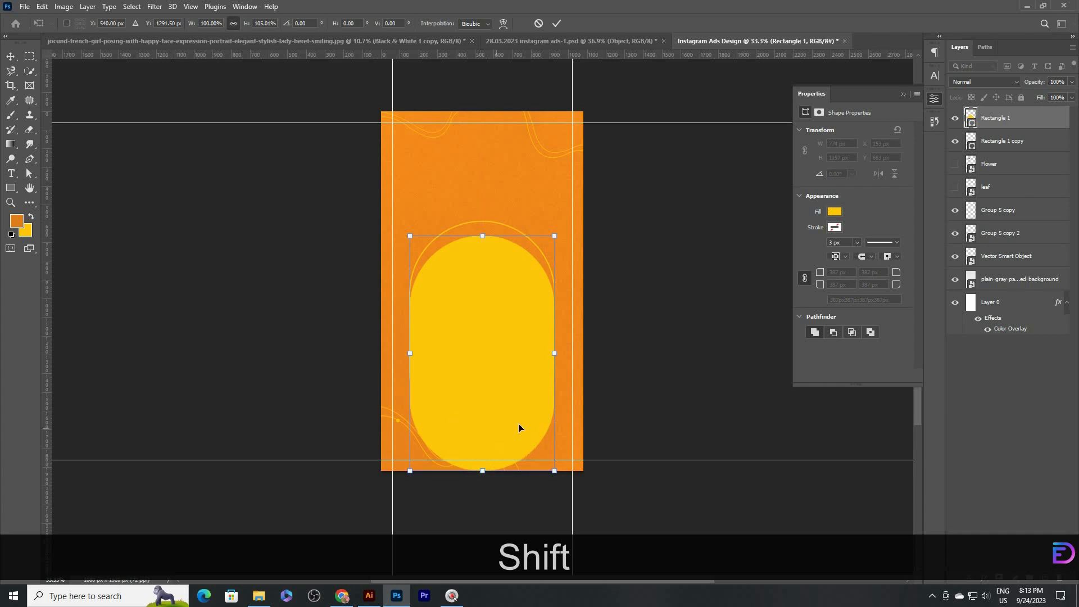
left_click(968, 410)
Select a rectangular area over the lower part of the filled yellow shape, rasterize the shape and erase it within that area
left_click(1026, 117)
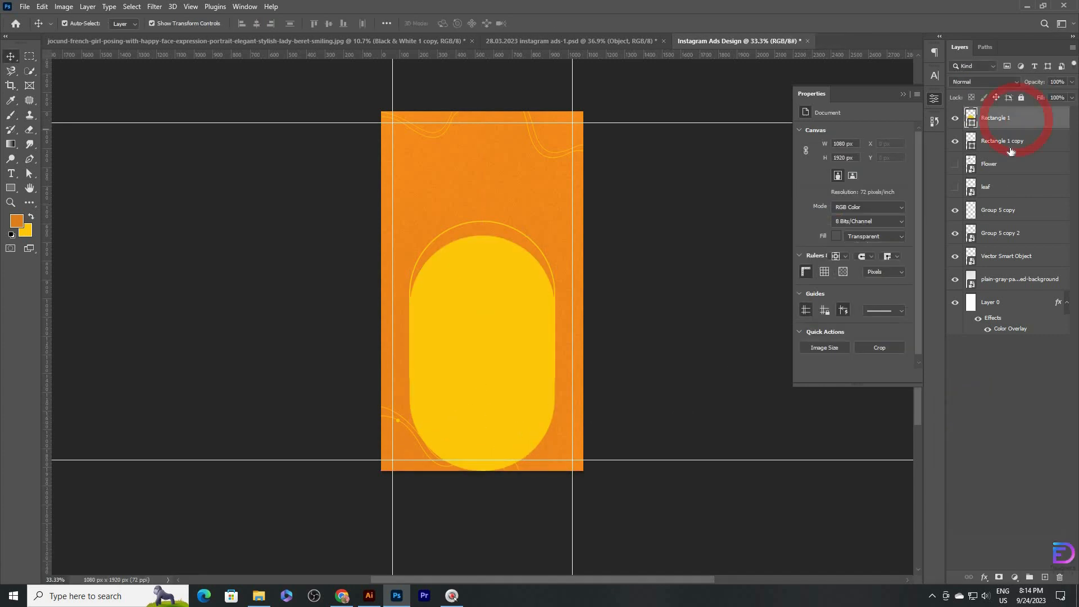
key("m")
left_click_drag(392, 401, 585, 489)
key("space")
key("e")
left_click(463, 376)
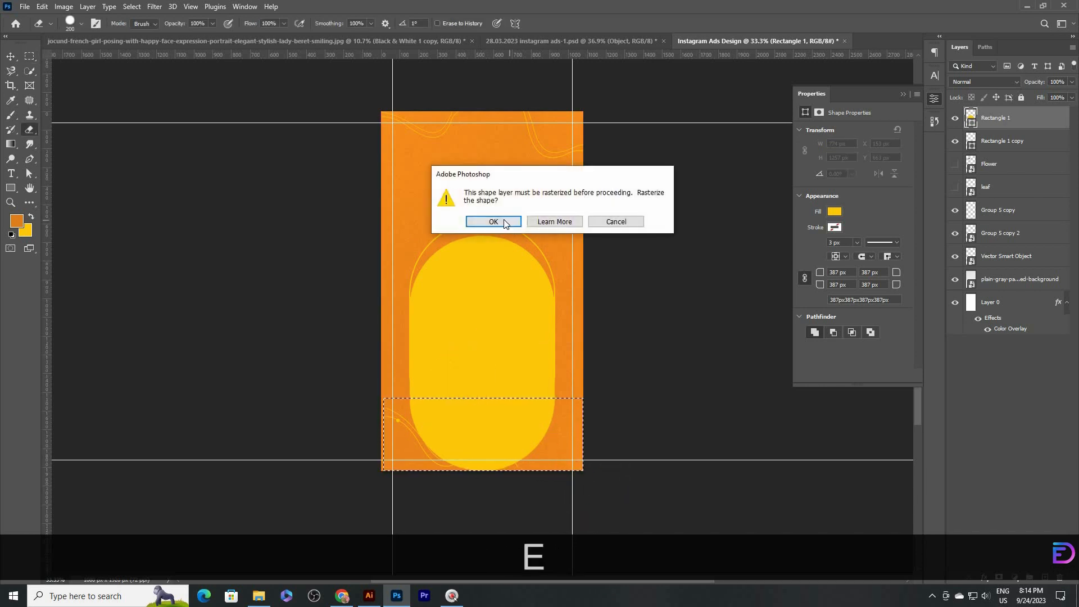
left_click(491, 219)
key("bracketright")
left_click_drag(420, 423, 667, 426)
Rasterize the outline copy, erase its part inside the same selection, and deselect
left_click(1002, 141)
left_click(444, 292)
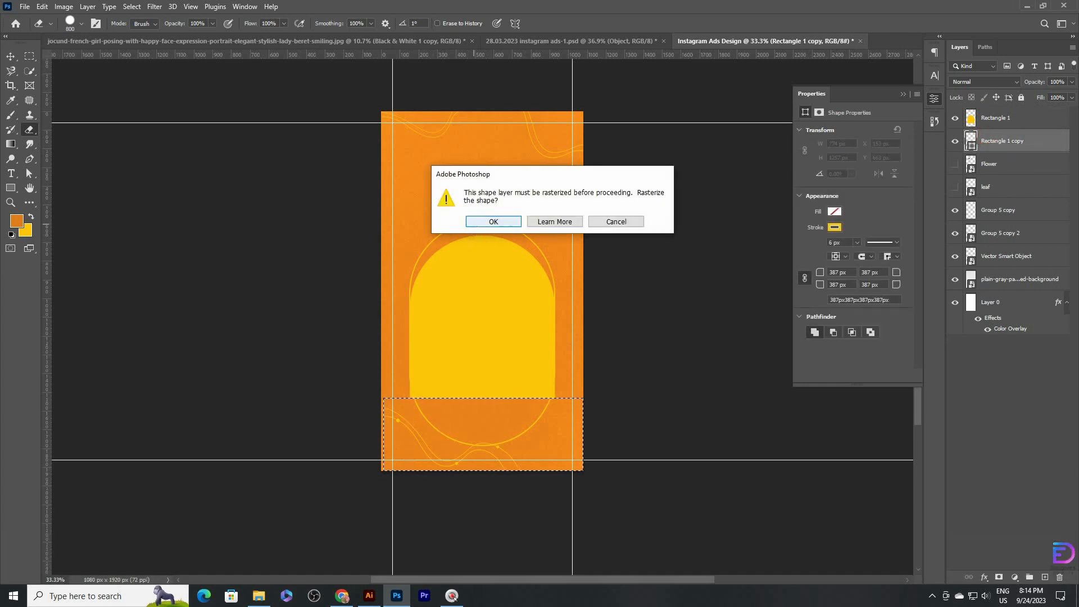
left_click(489, 219)
left_click_drag(418, 422, 713, 430)
key("ctrl+d")
key("space")
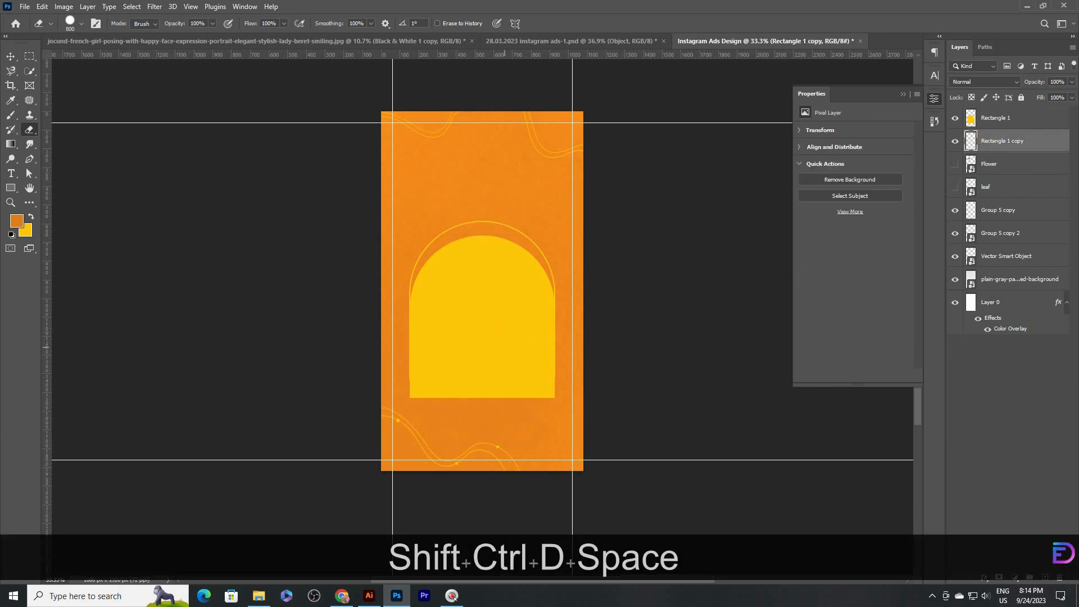
Switch to Illustrator and ungroup the torn-paper artwork
key("v")
left_click(368, 596)
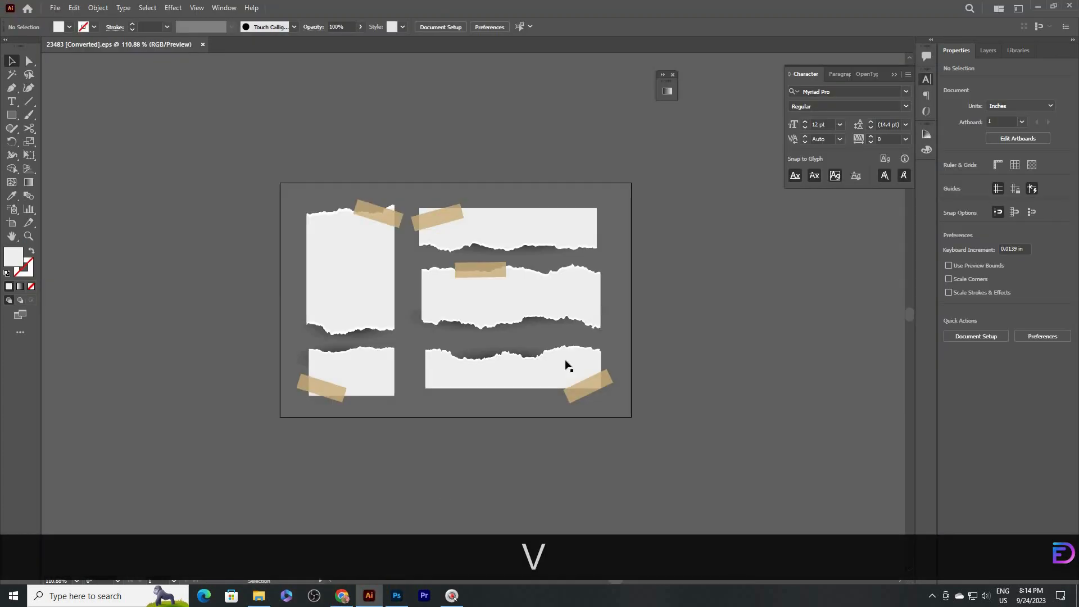
left_click(565, 338)
right_click(564, 339)
left_click(598, 428)
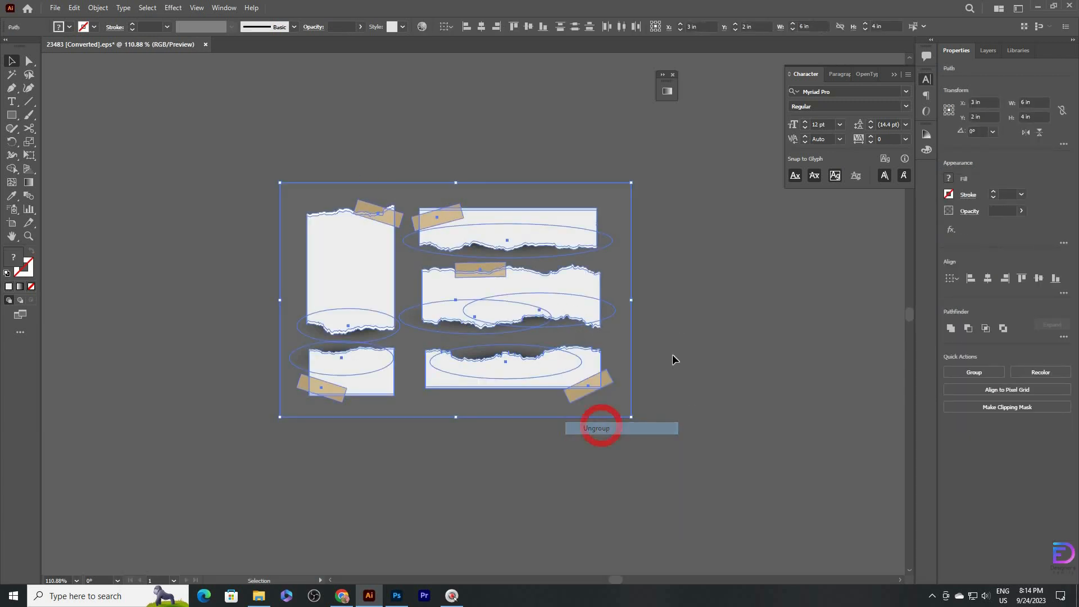
Place a torn-paper strip as a smart object in the Photoshop ad, over the arch's lower edge, sized to about 774 × 185 px
left_click_drag(525, 228, 432, 390)
key("Return")
left_click(465, 410, "ctrl")
left_click_drag(969, 147, 1010, 125)
left_click_drag(407, 389, 474, 392)
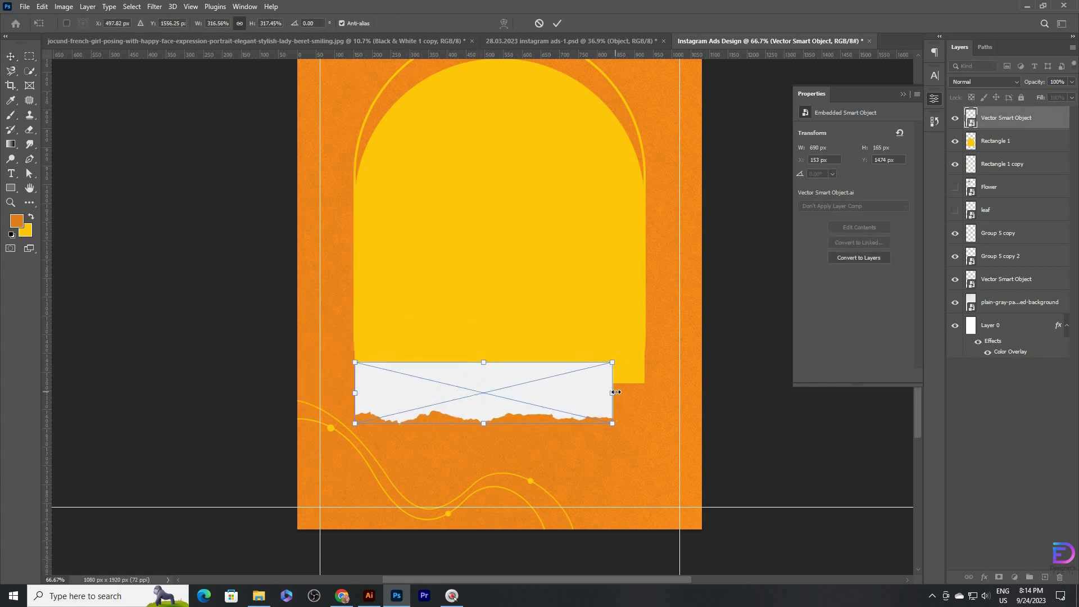
left_click_drag(616, 391, 646, 387)
key("Return")
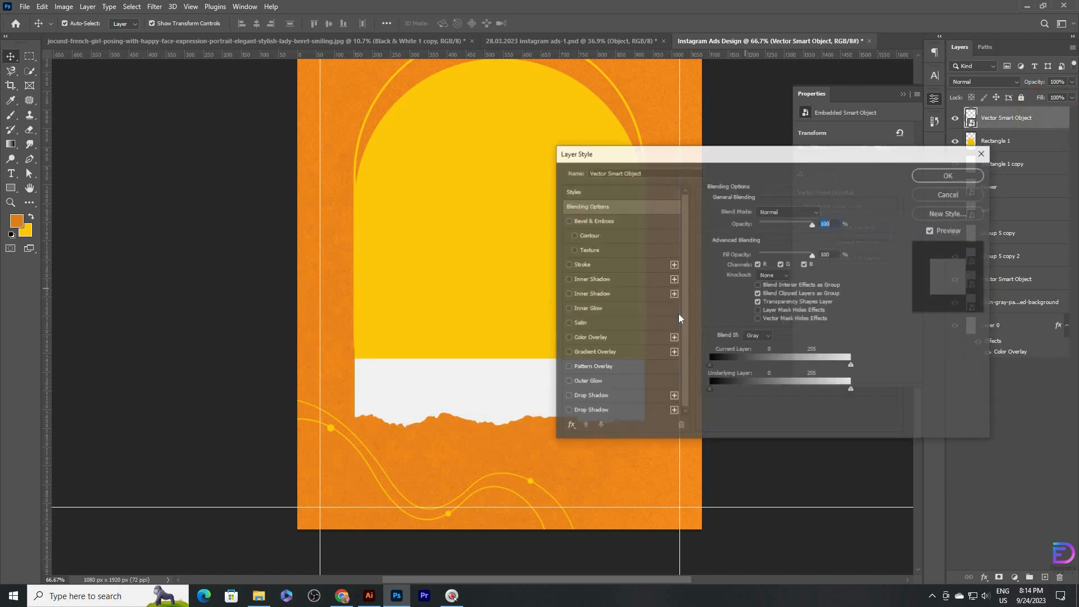
Apply a Color Overlay of ffc80b, sampled from the yellow arch, to the torn-paper strip
left_click(589, 337)
left_click(824, 213)
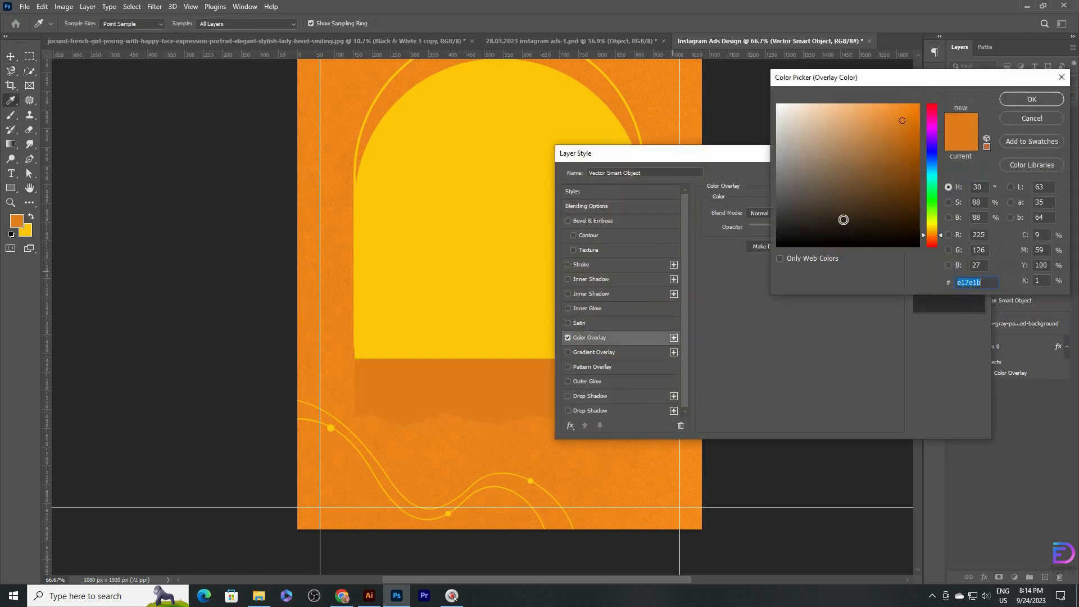
left_click(481, 283)
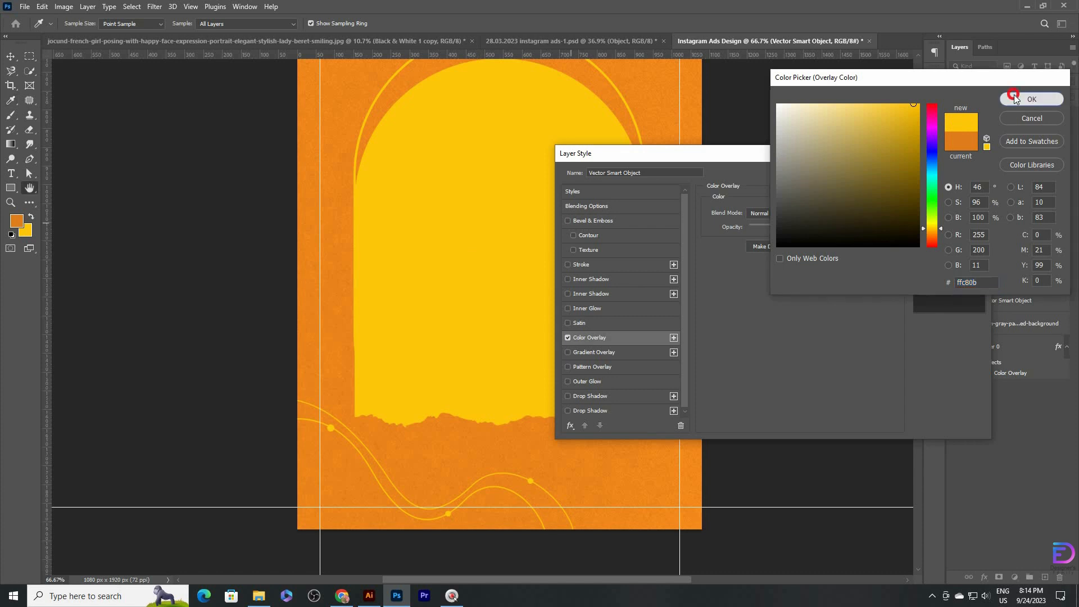
left_click(1032, 99)
key("Return")
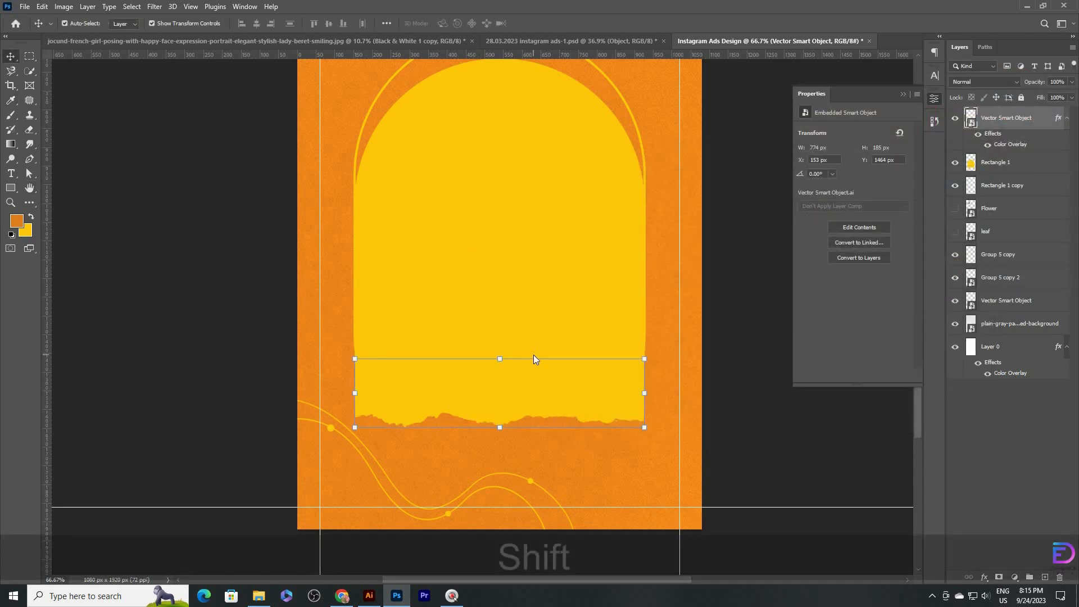
Move the yellow torn-paper strip up to Y 1404 px
key("shift+Up")
key("shift+Up")
key("shift+Up")
key("shift+Down")
key("shift+Down")
key("shift+Up")
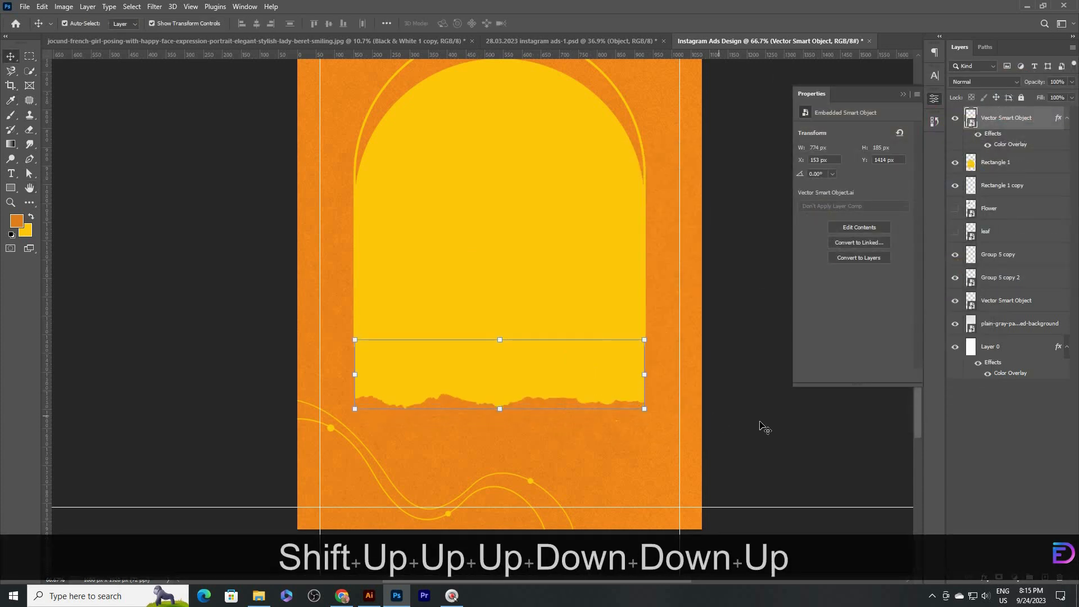
key("shift+Up")
Duplicate the torn-paper strip beneath the original and change the copy's Color Overlay to brown 915418
double_click(1008, 121)
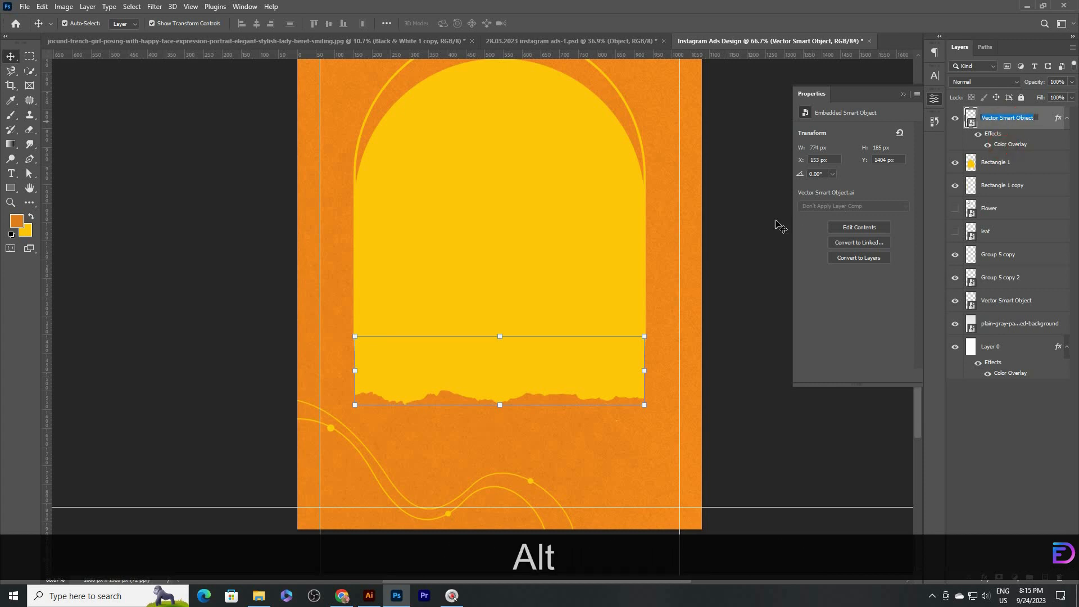
left_click_drag(1015, 143, 999, 197)
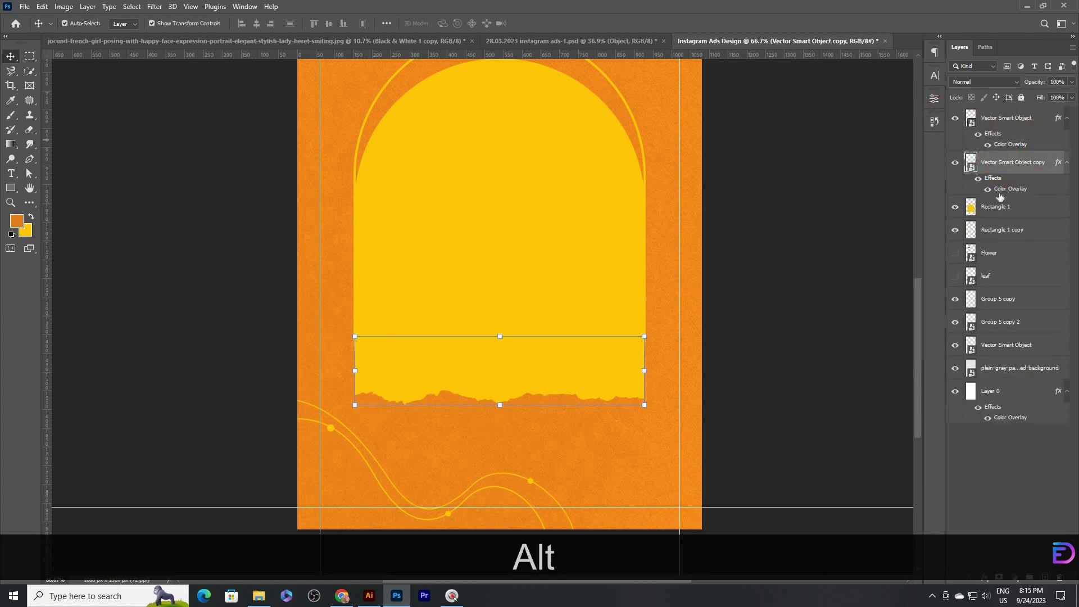
double_click(995, 191)
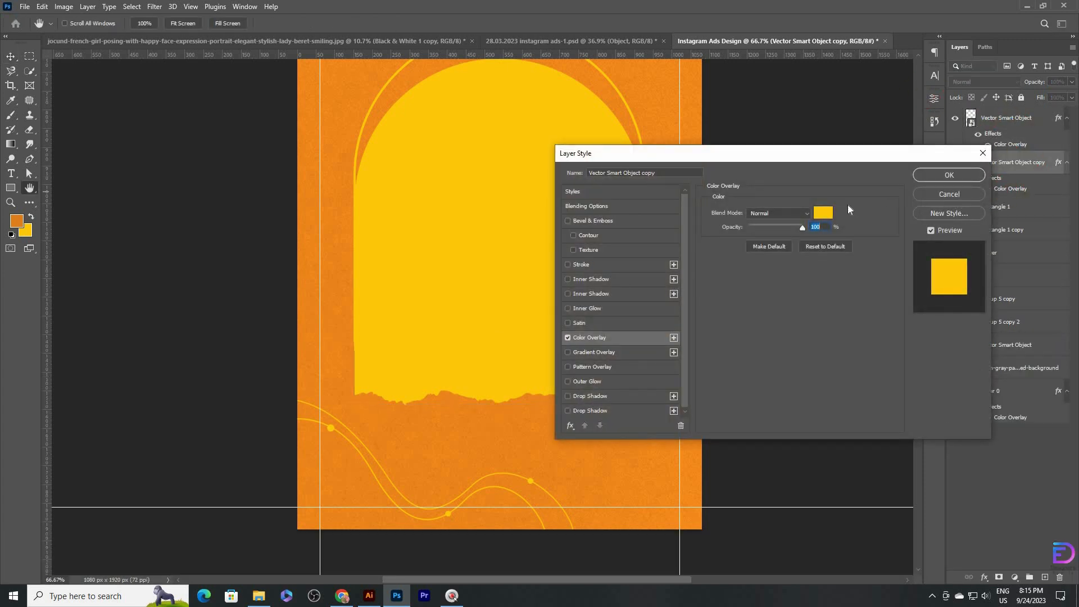
left_click(823, 212)
key("BackSpace")
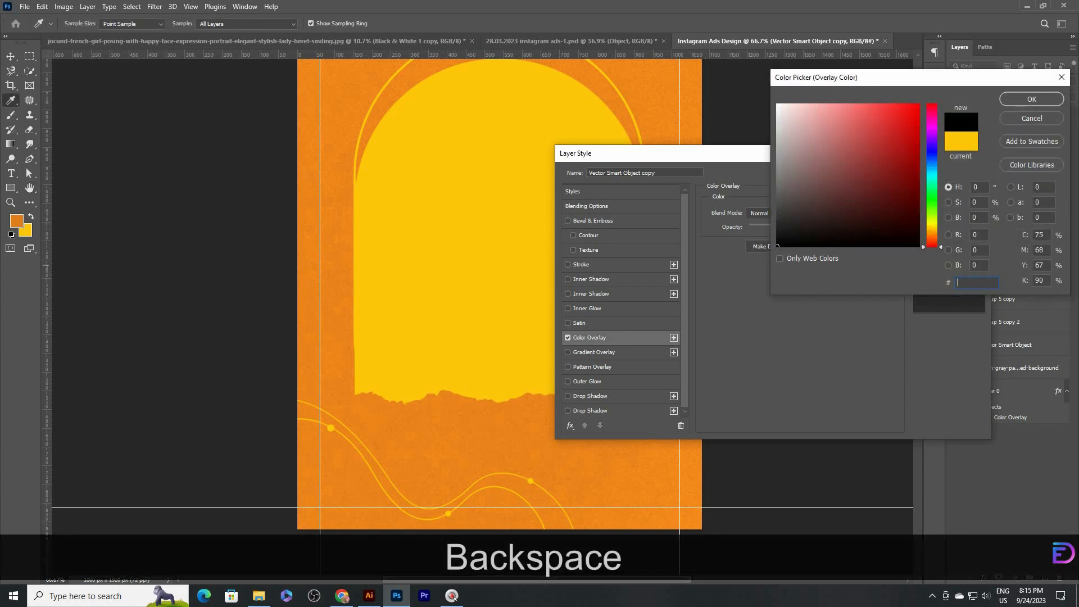
type("915418")
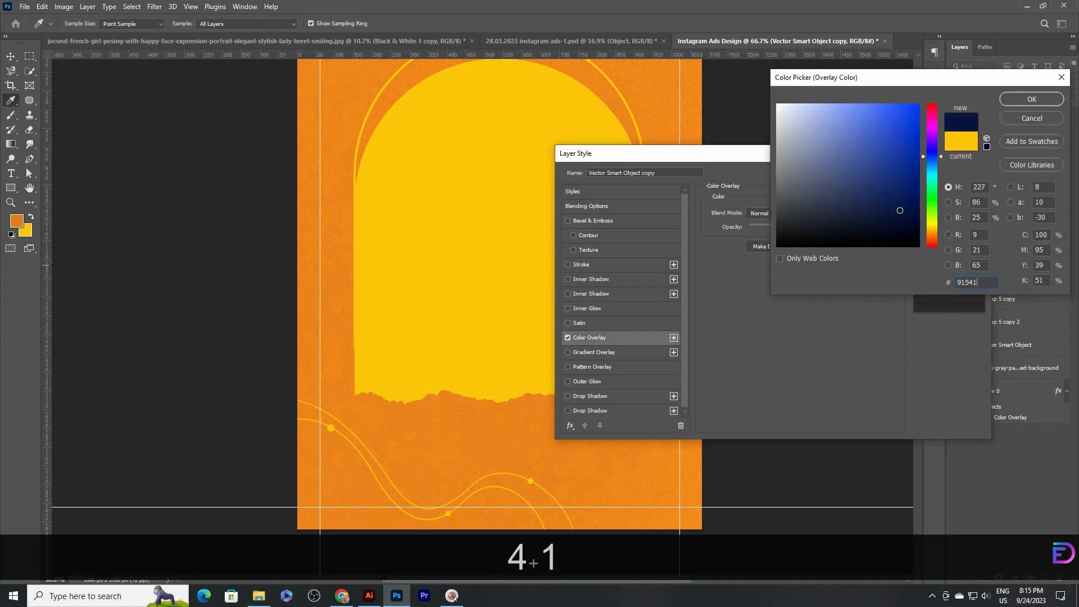
key("Return")
key("Return")
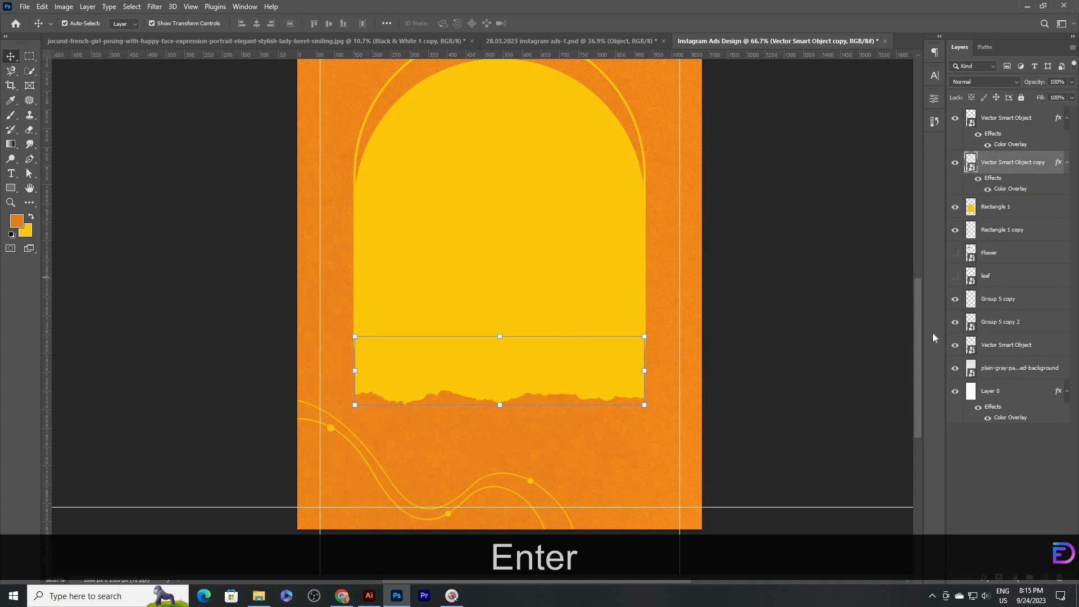
Move the brown torn-paper copy down about 20 px so it shows below the yellow torn edge
key("shift+Down")
key("shift+Down")
key("shift+Down")
key("shift+Up")
key("shift+Down")
key("shift+Down")
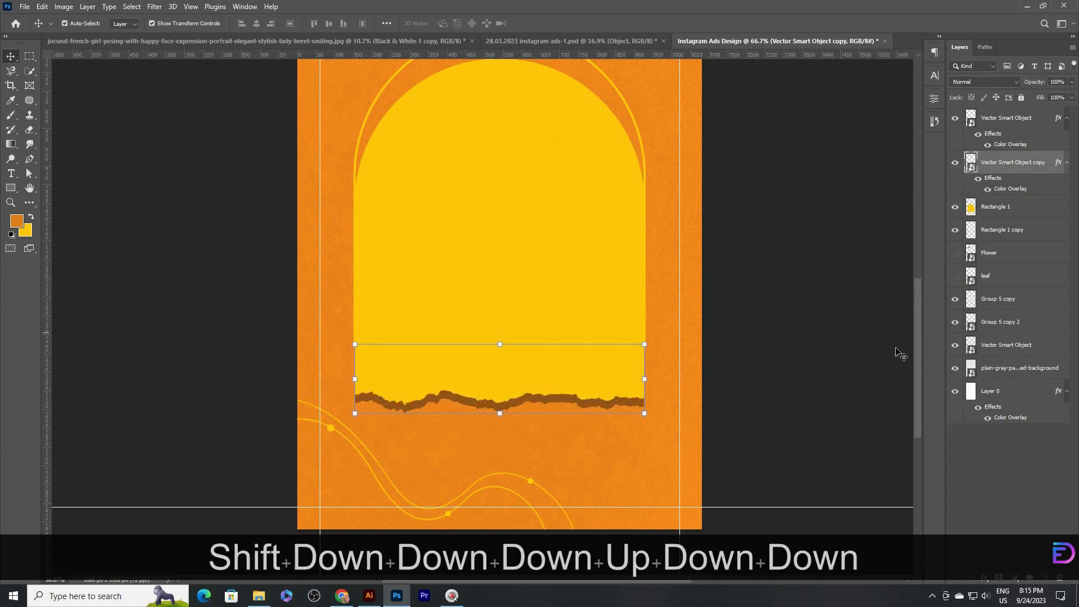
key("shift+Down")
key("shift+Down")
key("ctrl+space")
left_click_drag(626, 289, 592, 298)
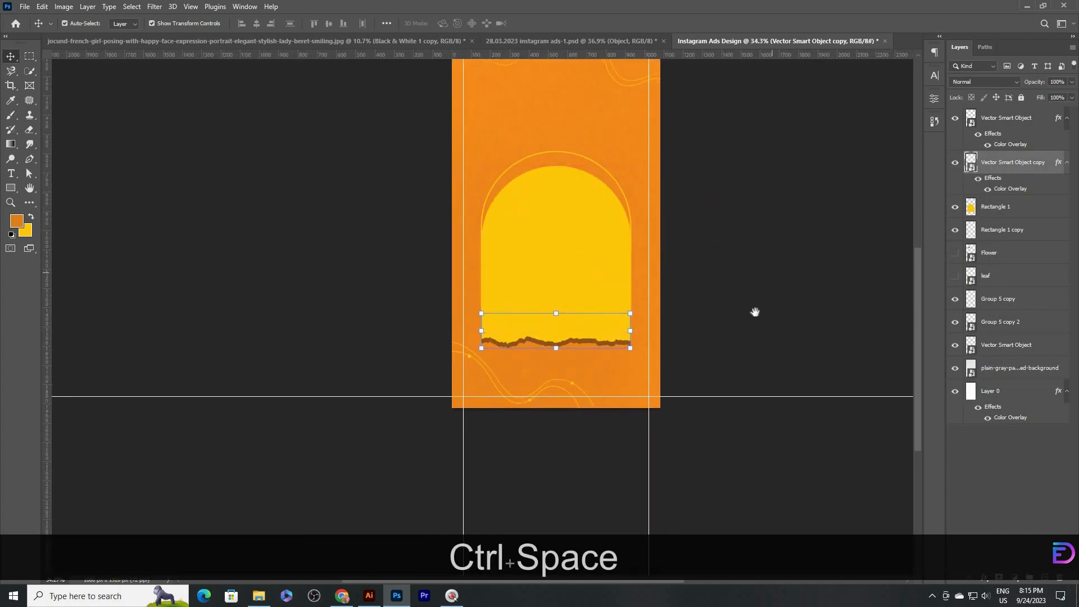
left_click_drag(754, 312, 736, 352)
left_click(762, 292, "ctrl")
Scale the arch, its outline and both torn-paper strips together to 88.37% and move them down to about Y 1208 px
left_click(1019, 130)
left_click(1003, 230, "shift")
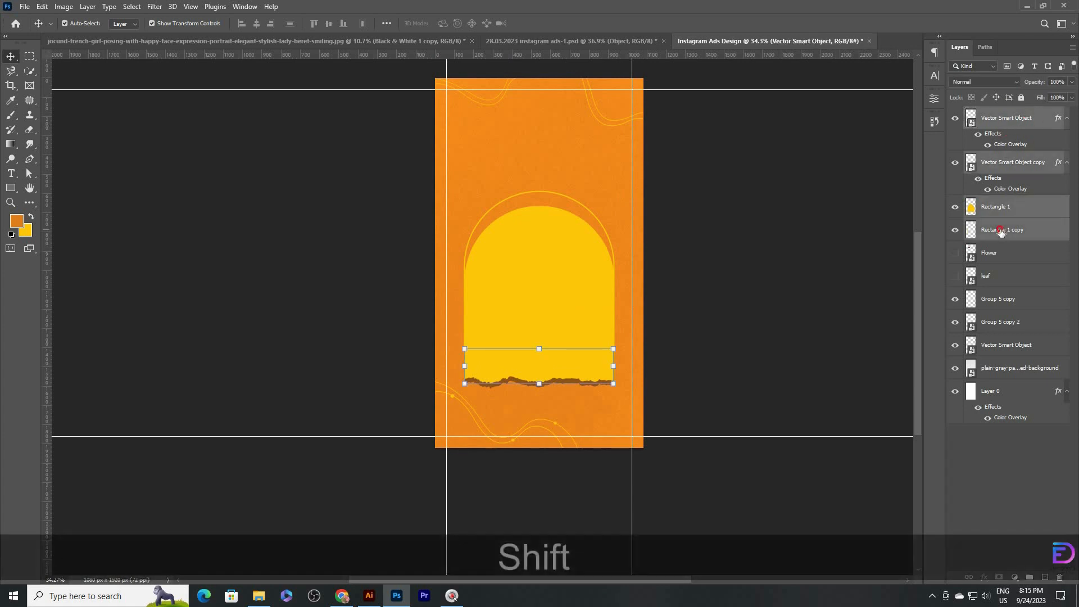
key("ctrl+shift+g")
key("ctrl+z")
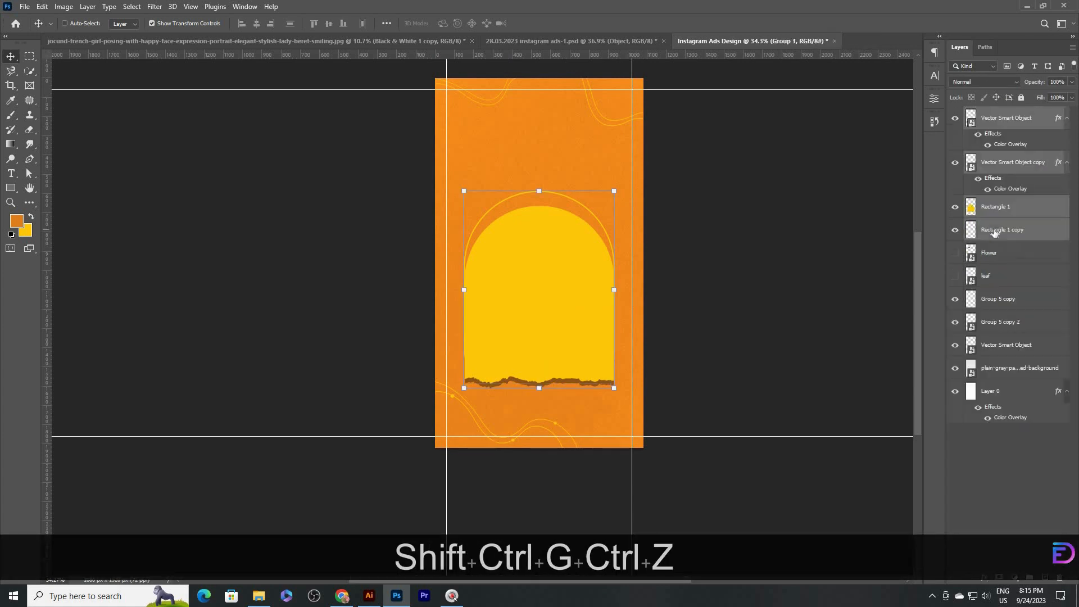
key("ctrl+t")
left_click_drag(539, 191, 539, 214)
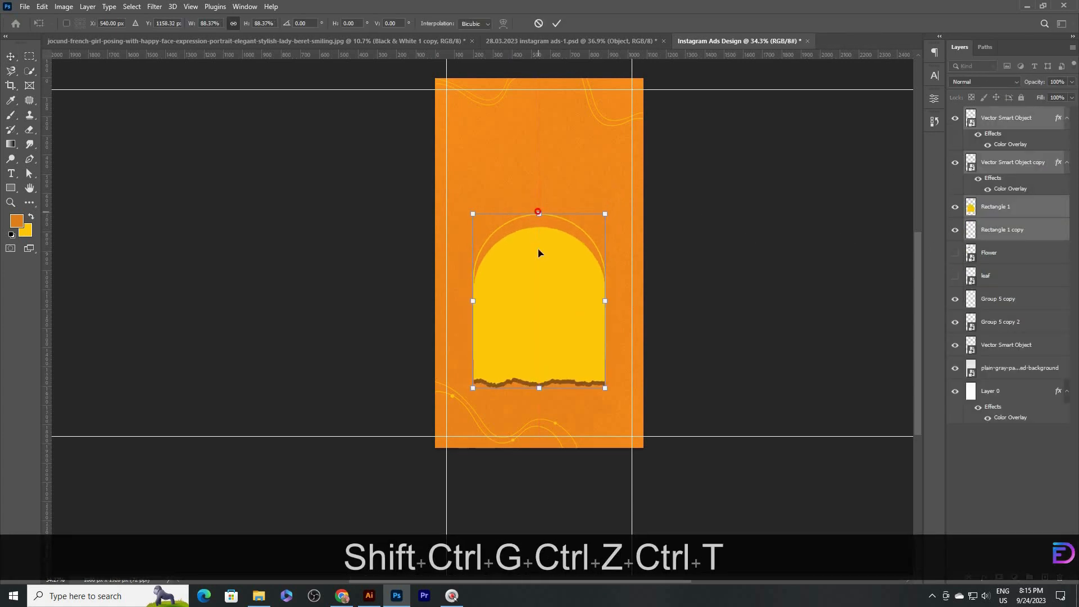
left_click_drag(539, 275, 535, 286)
key("shift")
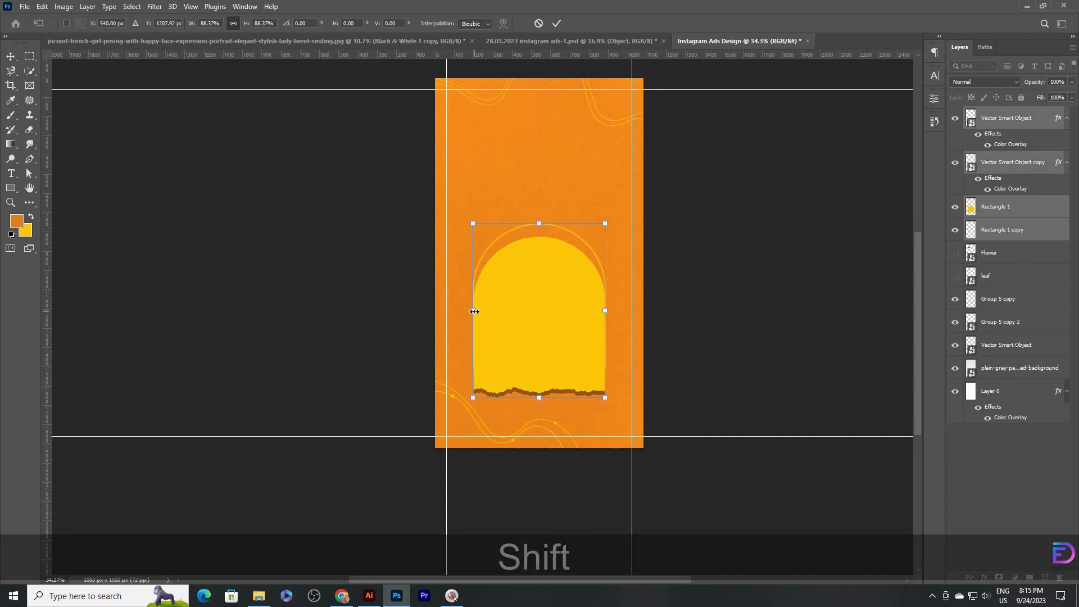
Reduce the arch, outline and torn strips further to 86.39% and position them at X 539, Y 1218.14 px
left_click_drag(475, 312, 478, 311)
key("ctrl+z")
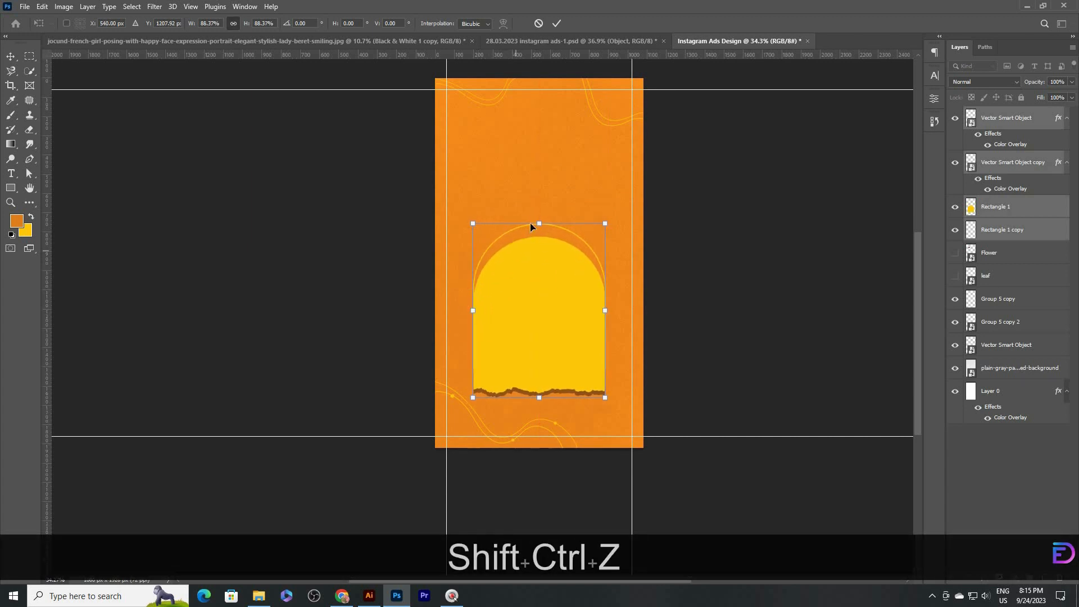
left_click_drag(537, 223, 537, 226)
left_click_drag(545, 283, 544, 283)
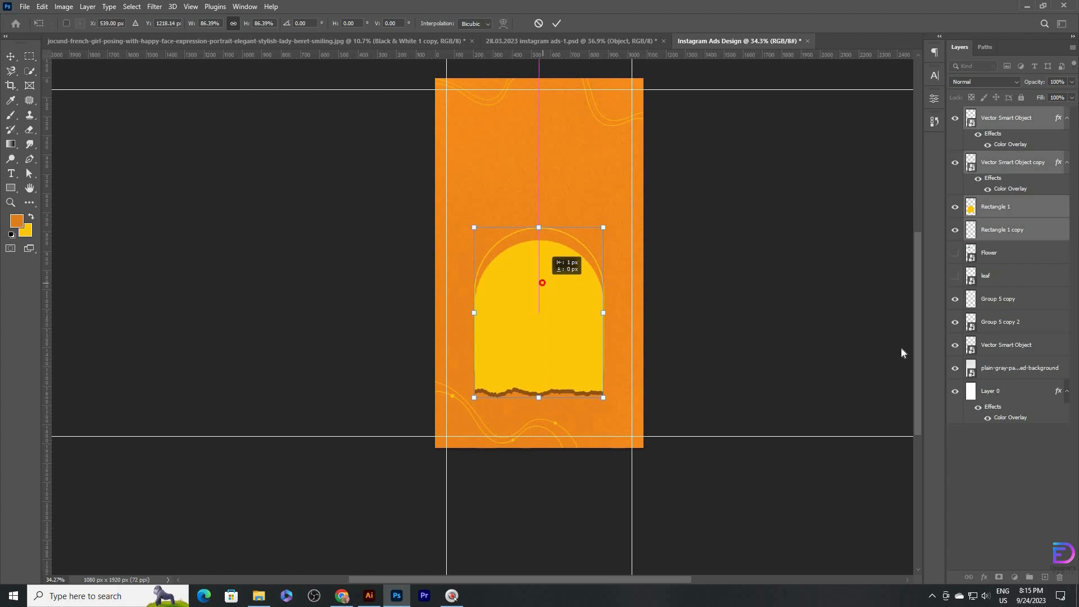
left_click(785, 336)
Nudge the brown torn-paper copy down 2 px below the yellow torn edge
left_click(1016, 190)
key("Down")
key("Down")
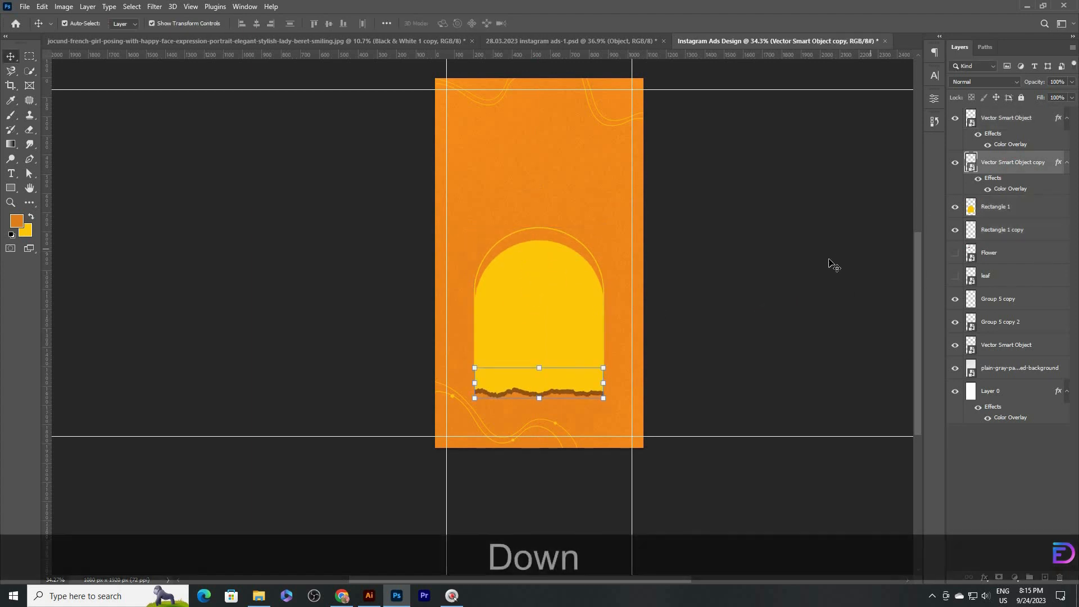
left_click(788, 272)
Bring the black-and-white cutout of the woman in from the portrait document above Rectangle 1, scaled down to fit over the arch
left_click(518, 290)
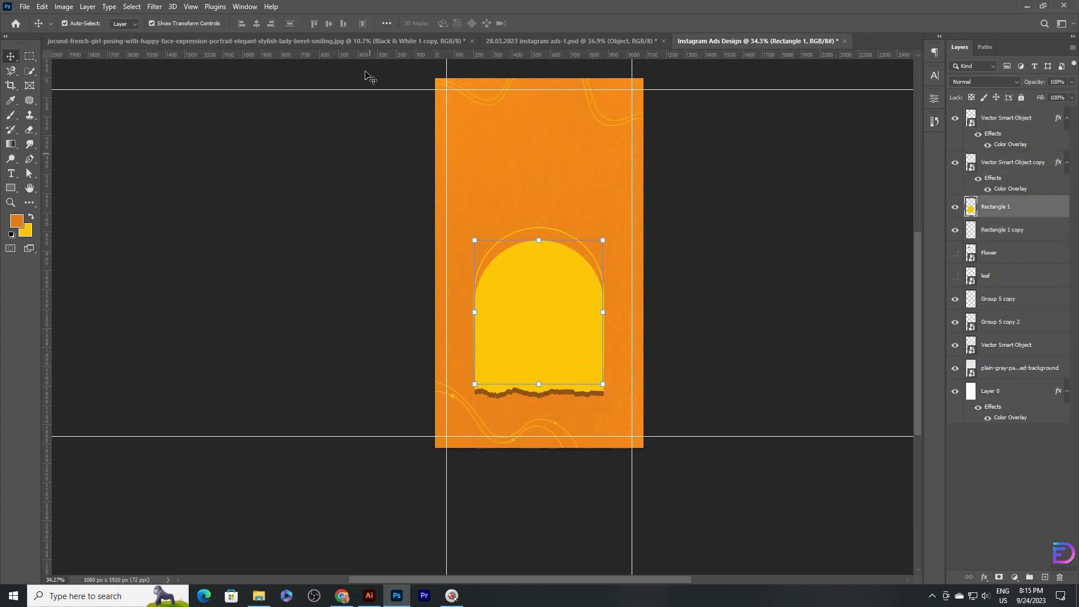
left_click(374, 41)
left_click(783, 291)
left_click_drag(624, 152, 771, 281)
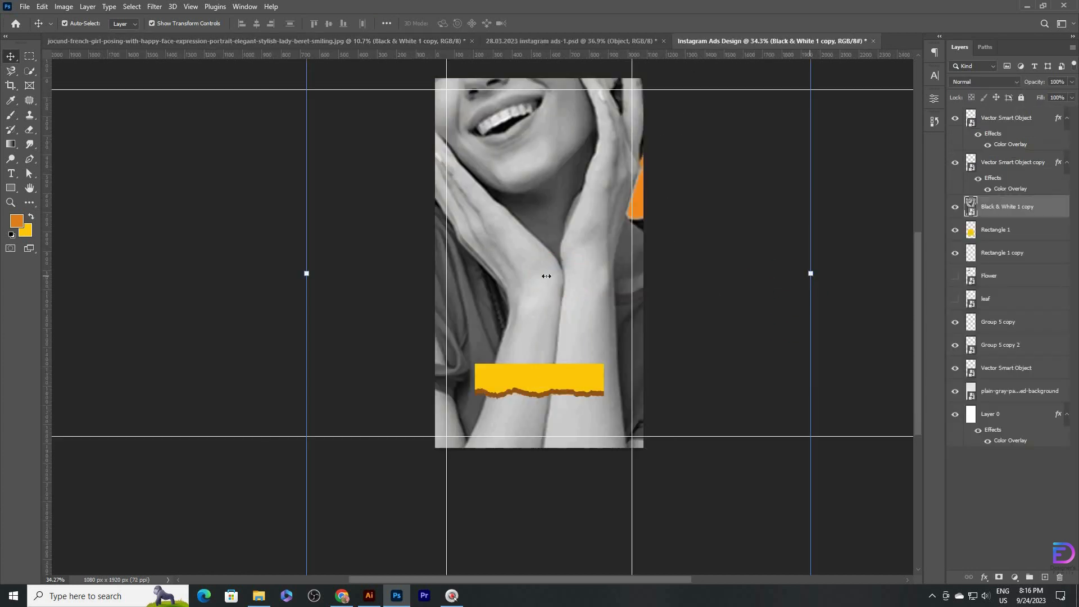
left_click_drag(546, 276, 415, 286)
left_click_drag(374, 289, 549, 316)
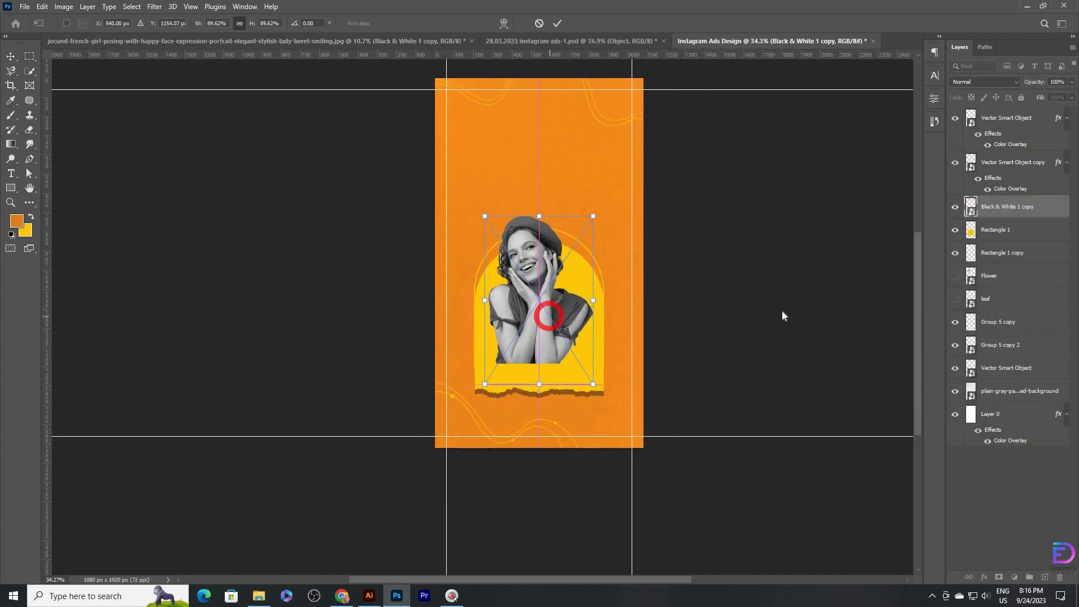
Move the woman cutout layer to the top of the stack and hide it, then check Rectangle 1 by toggling its visibility
left_click_drag(995, 209, 1006, 111)
left_click(954, 118)
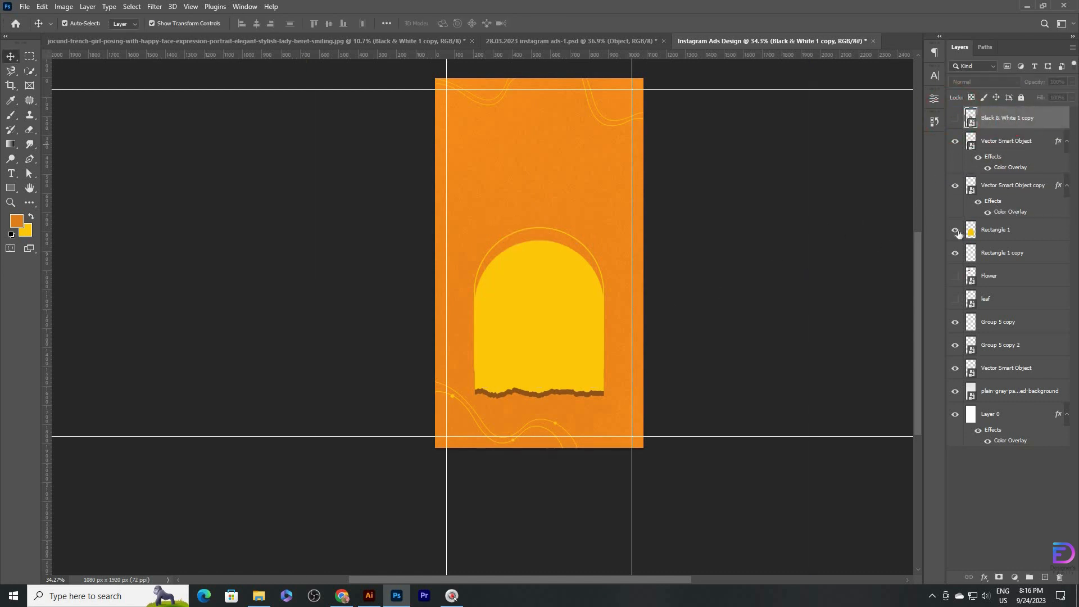
left_click(962, 230)
left_click(954, 231)
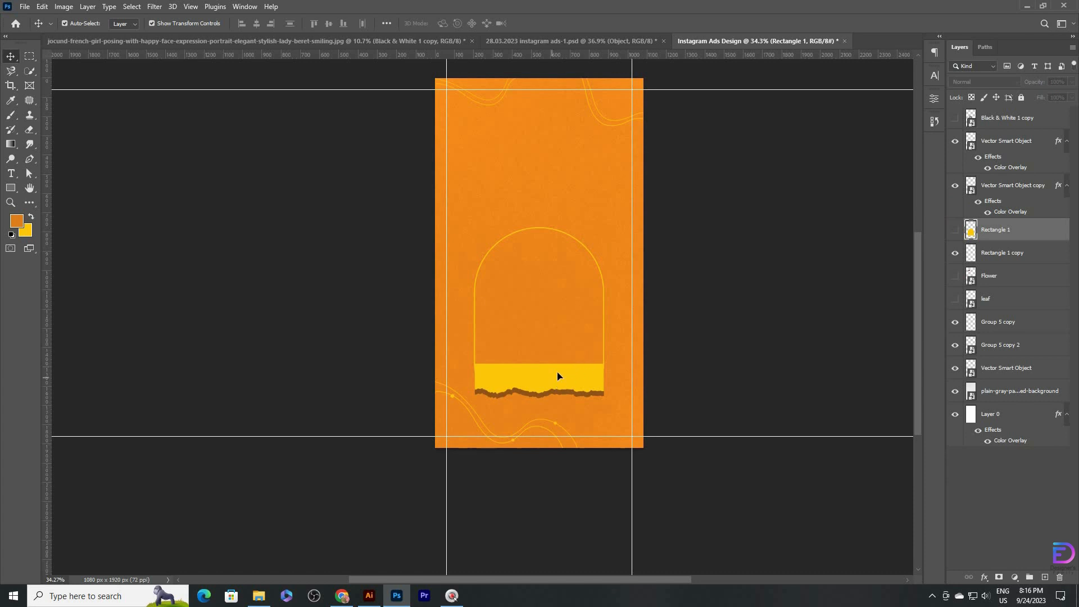
Place Rectangle 1 directly above the yellow torn-paper strip and convert the two layers into one smart object
left_click_drag(1003, 227, 1003, 137)
left_click(955, 186)
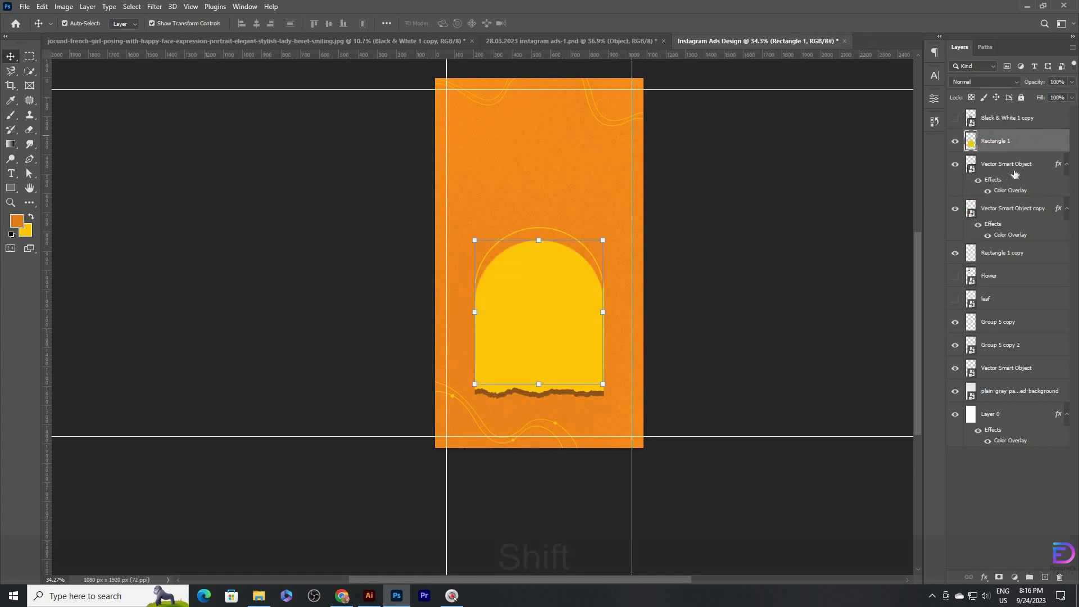
left_click(1013, 167, "shift")
right_click(1013, 167)
left_click(935, 241)
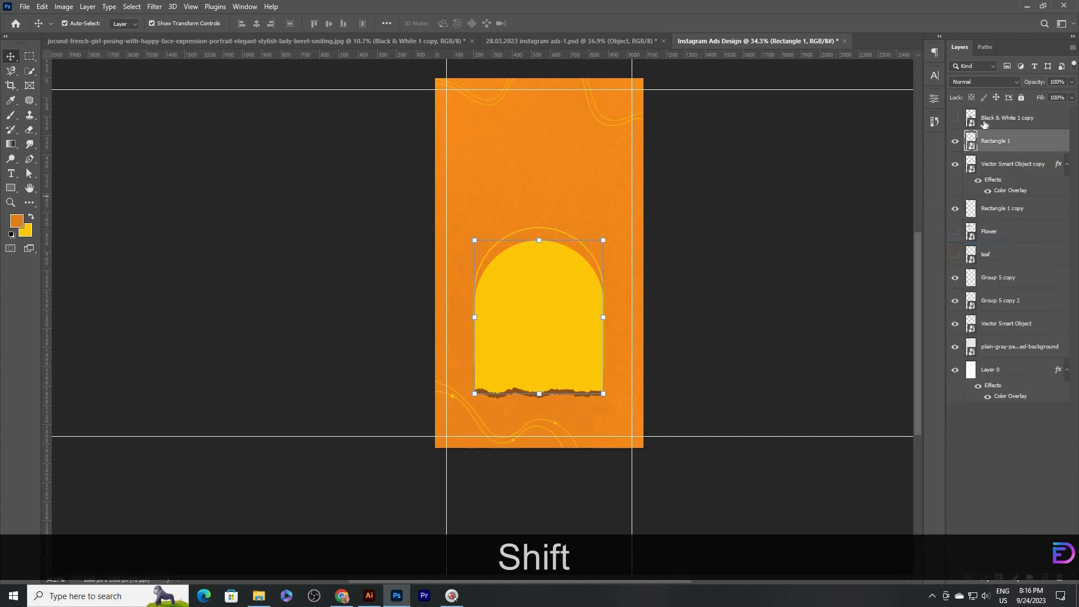
Show the woman cutout again and enlarge it to 103.08% at X 593 px over the arch
left_click(955, 118)
left_click(991, 120)
key("ctrl+t")
left_click_drag(536, 314, 546, 320)
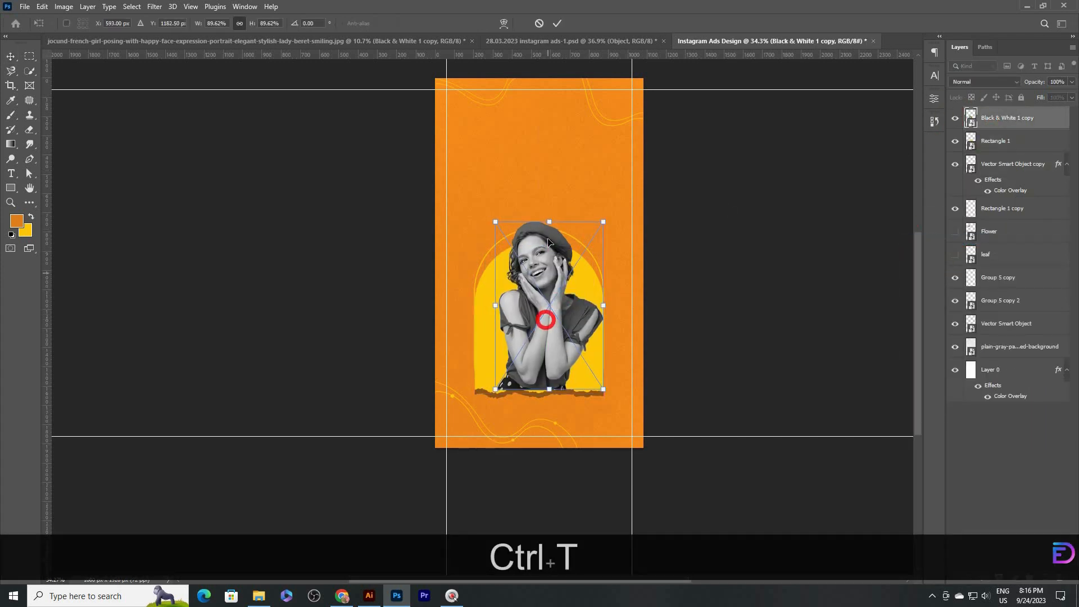
left_click_drag(549, 218, 549, 194)
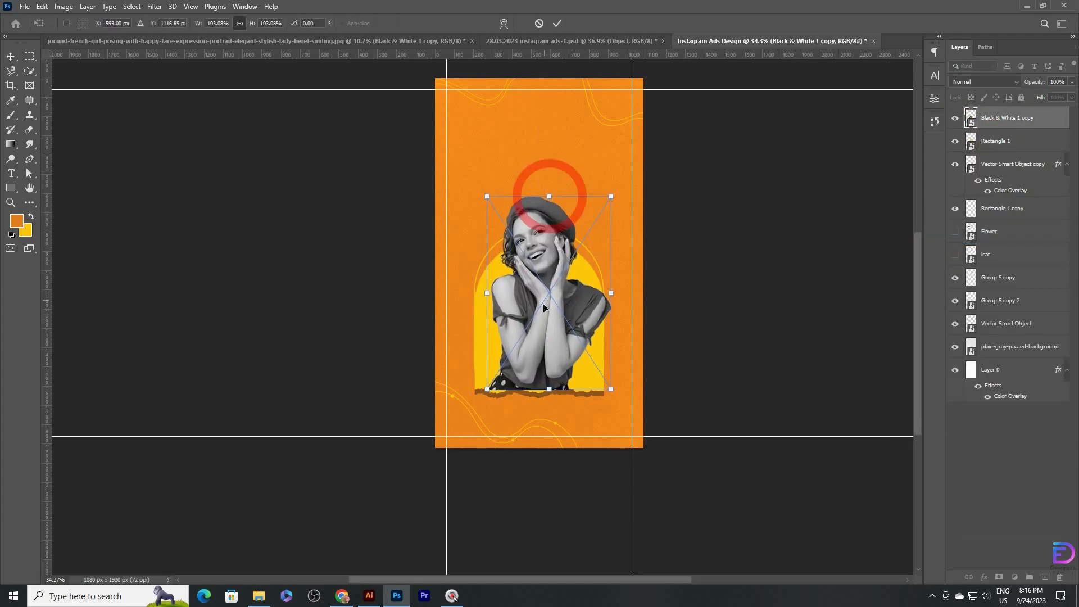
Reduce the woman cutout to about 101.6% and move it down to about Y 1160 px so its base reaches the torn edge
left_click_drag(541, 300, 549, 306)
key("shift+Down")
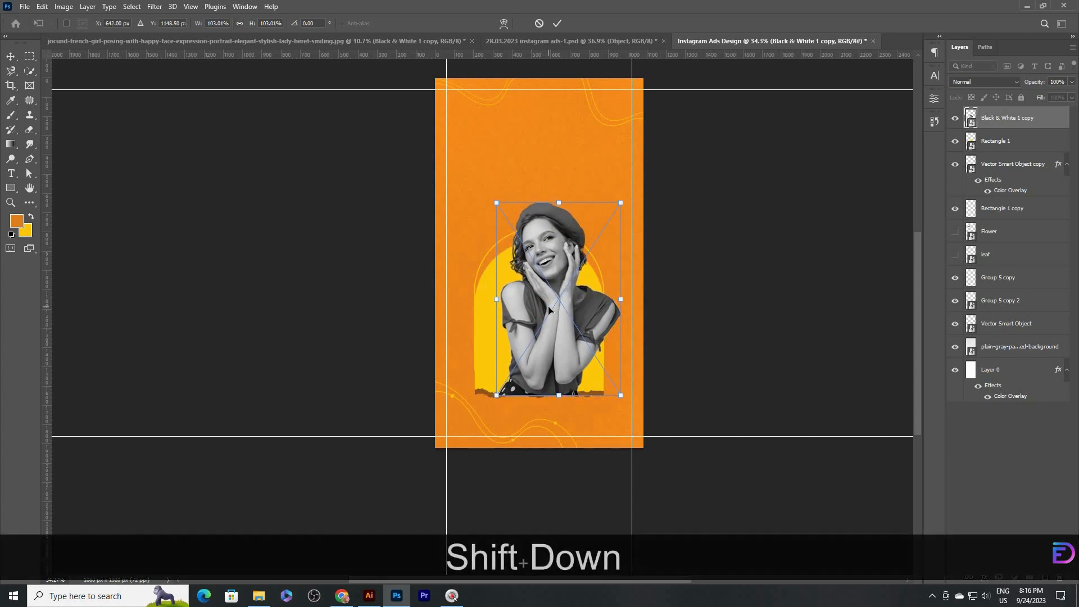
left_click_drag(619, 300, 616, 299)
key("Down")
key("shift+Down")
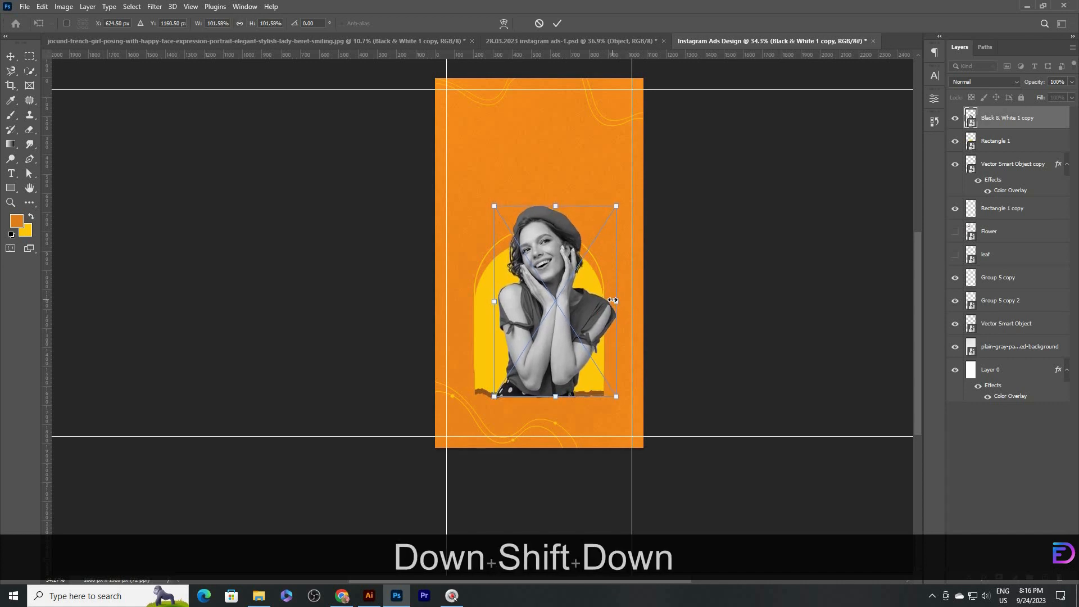
key("Left")
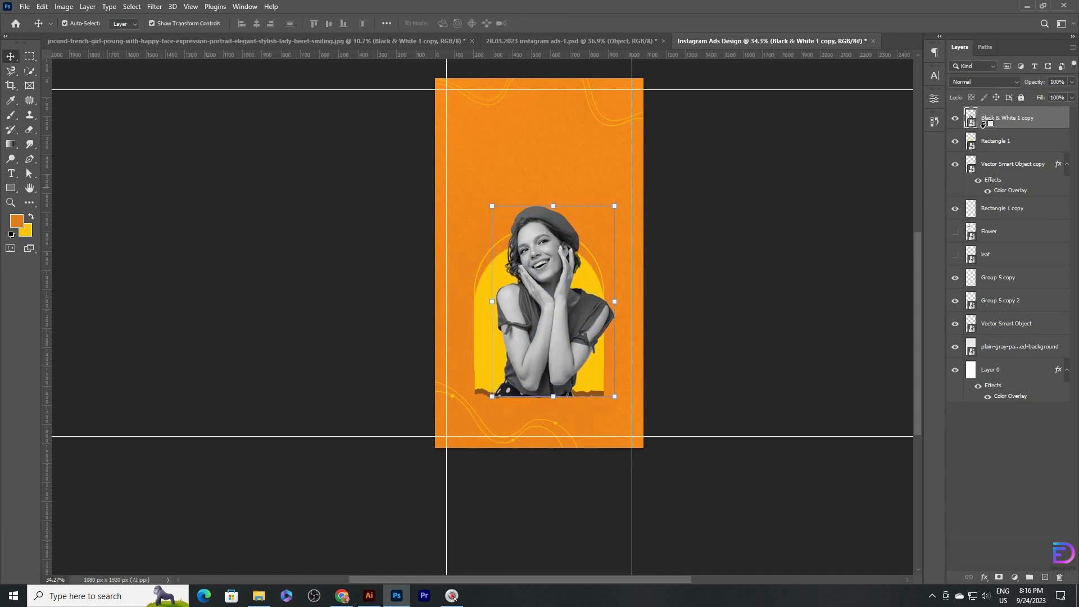
Duplicate the woman cutout beneath the original and clip the copy to the Rectangle 1 arch
left_click(975, 129, "alt")
key("ctrl+z")
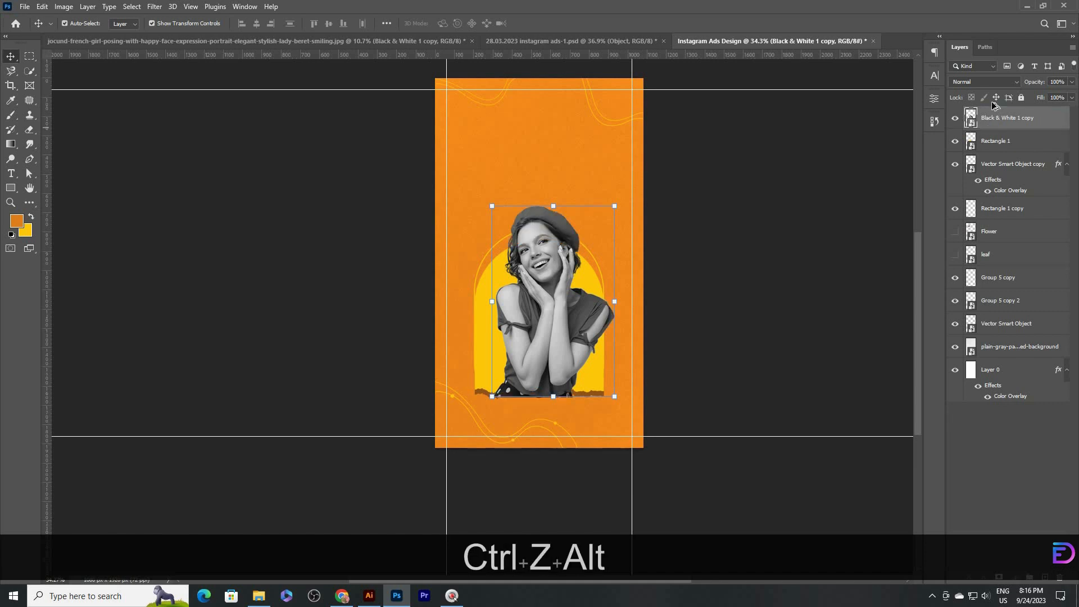
left_click(992, 115, "alt")
left_click_drag(649, 211, 604, 211)
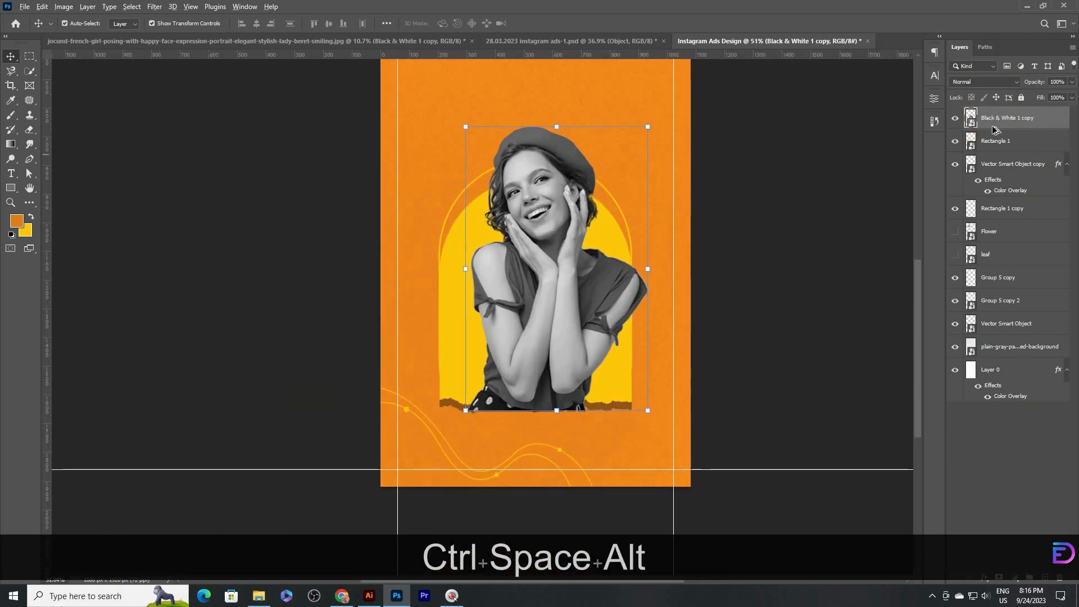
left_click_drag(992, 125, 982, 151)
left_click(974, 150, "alt")
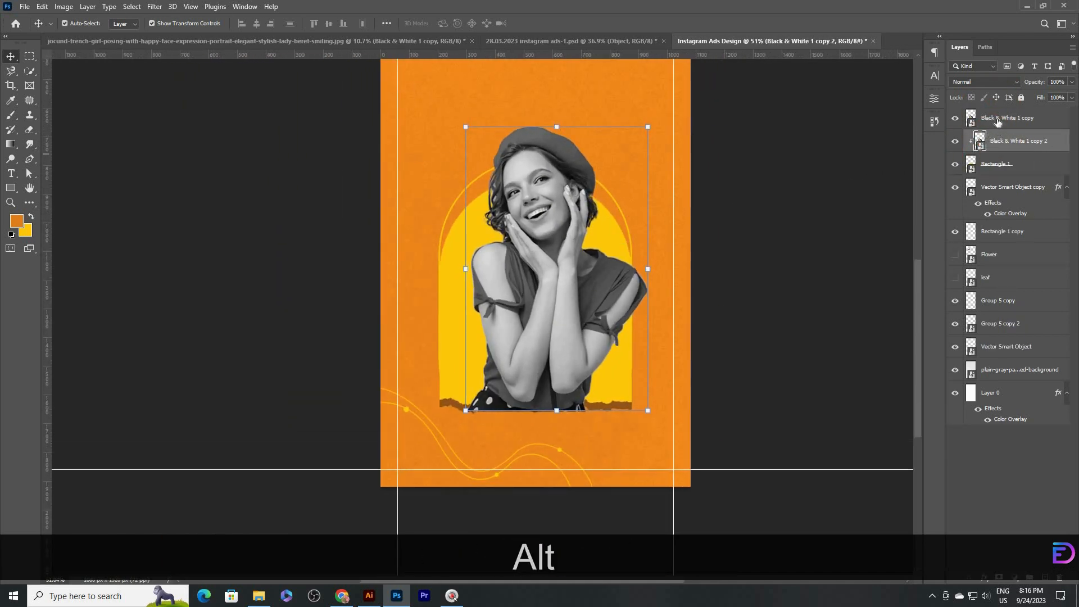
Rasterize the top woman layer and erase its lower part within a rectangular selection, leaving the clipped copy along the torn edge
left_click(998, 122)
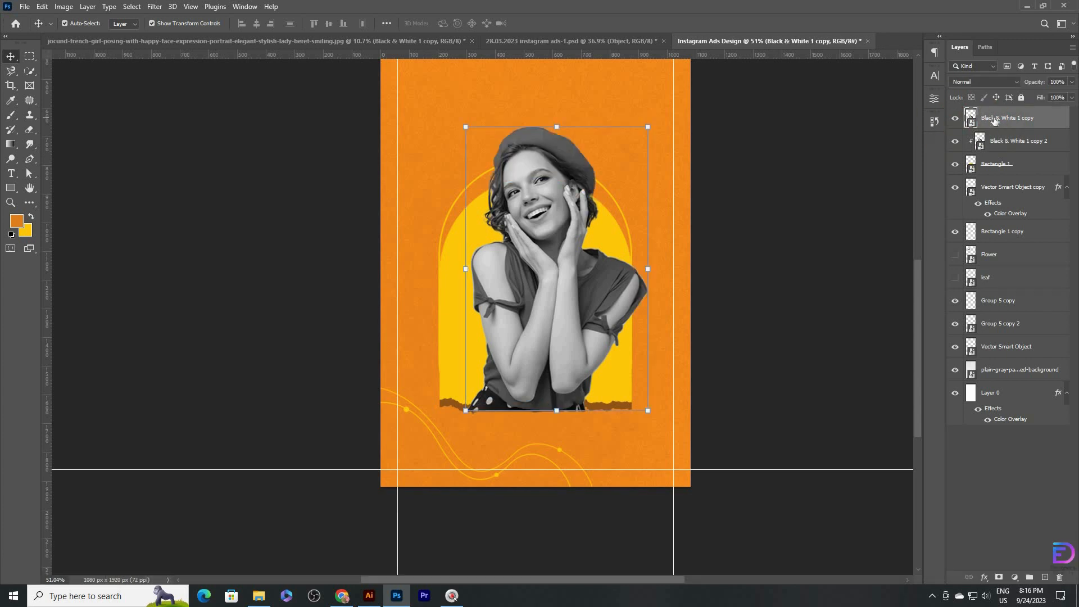
key("m")
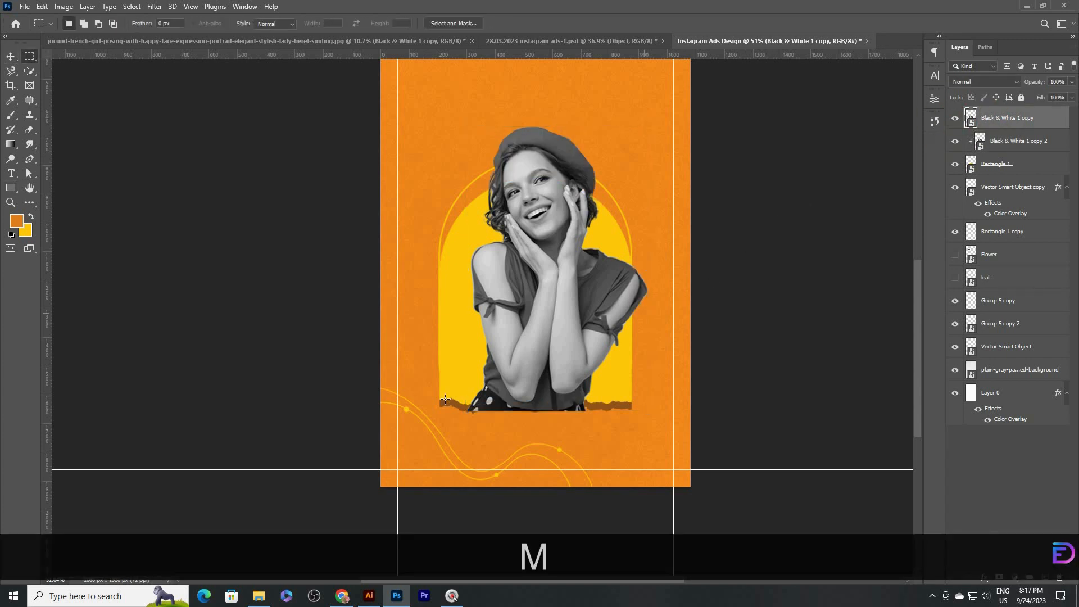
left_click_drag(609, 437, 672, 459)
key("e")
left_click(528, 382)
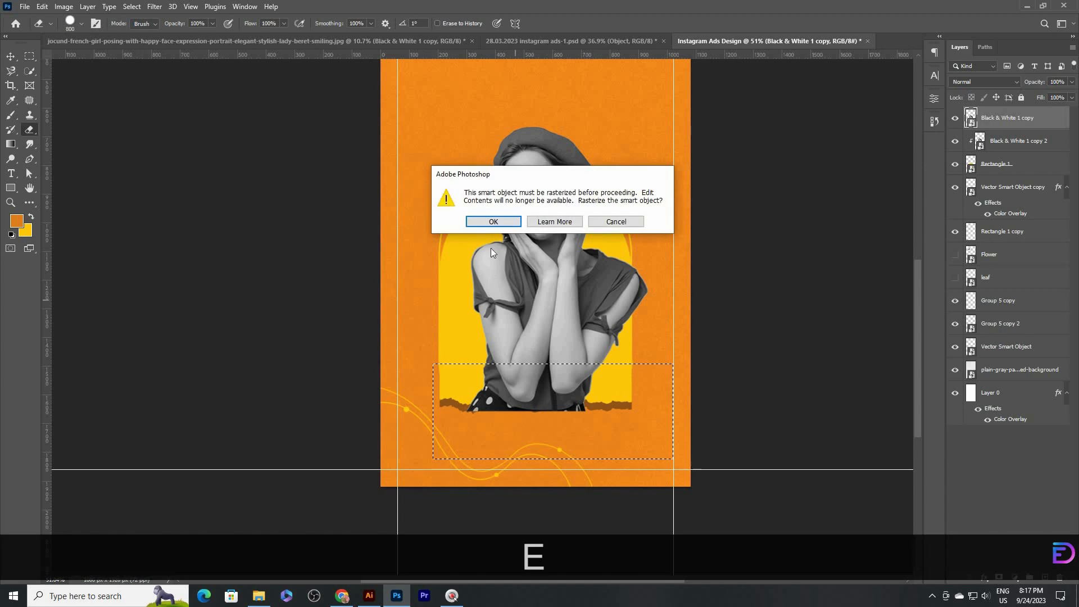
left_click(491, 223)
key("ctrl+d")
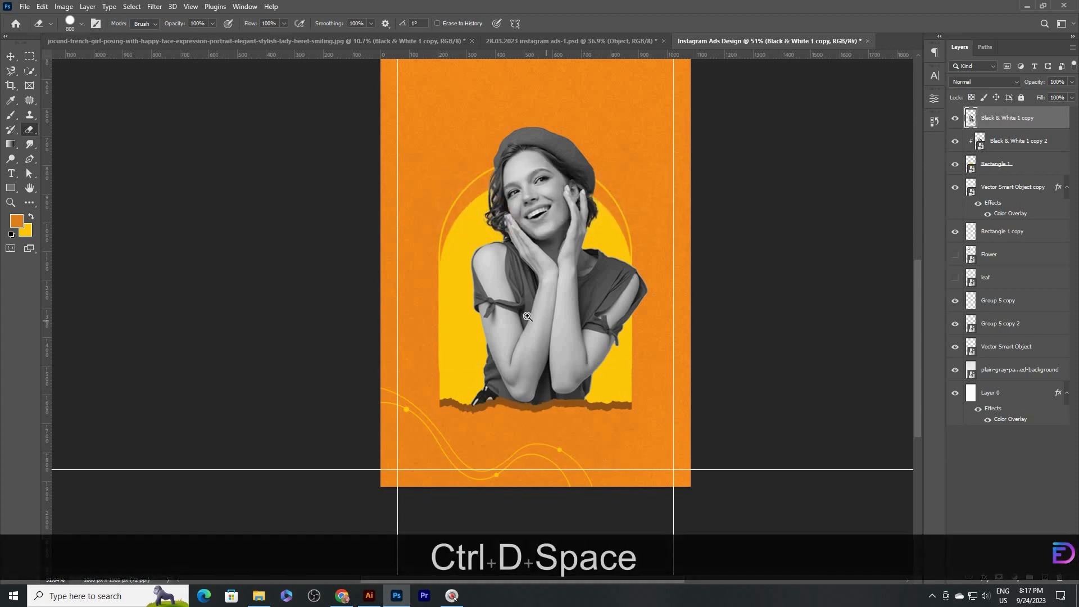
left_click_drag(544, 313, 524, 316)
key("v")
left_click(254, 191)
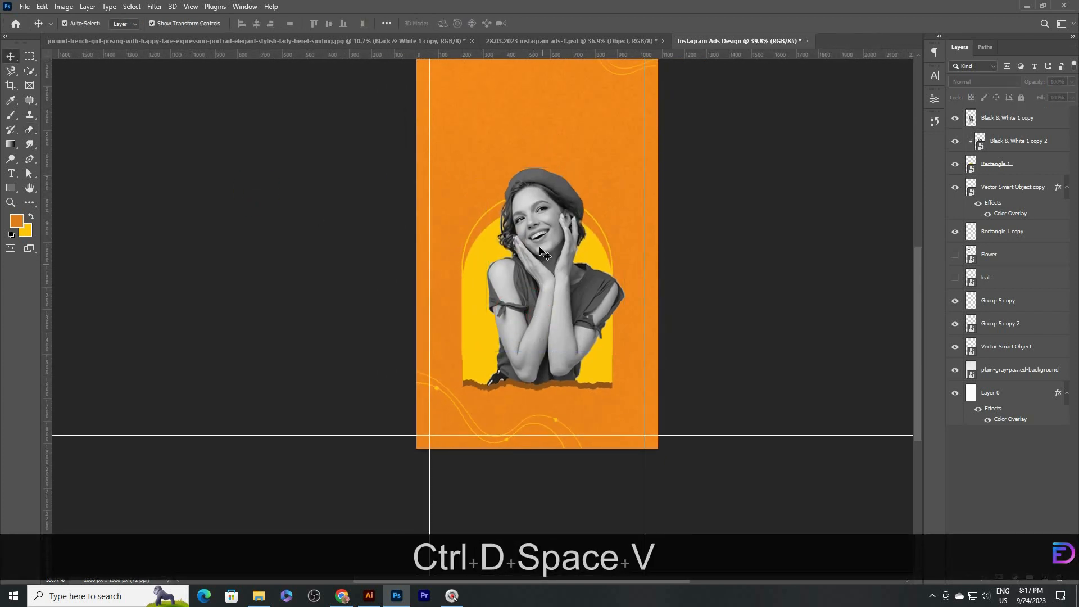
left_click(1009, 119)
left_click(887, 225)
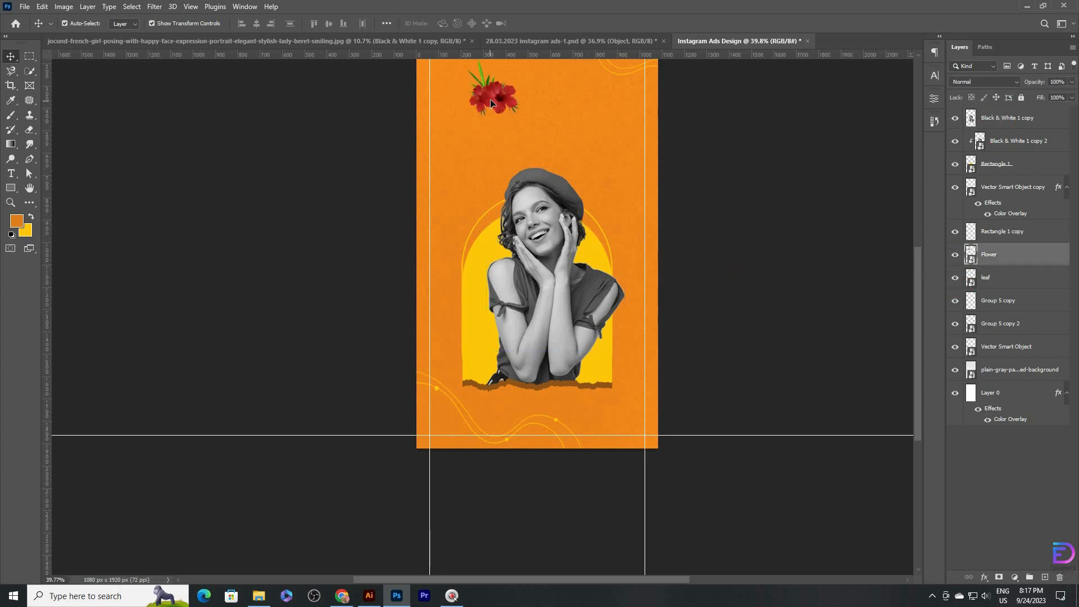
Move the red flower to the arch's lower right corner and bring the Flower and leaf layers to the top of the stack
left_click(493, 98)
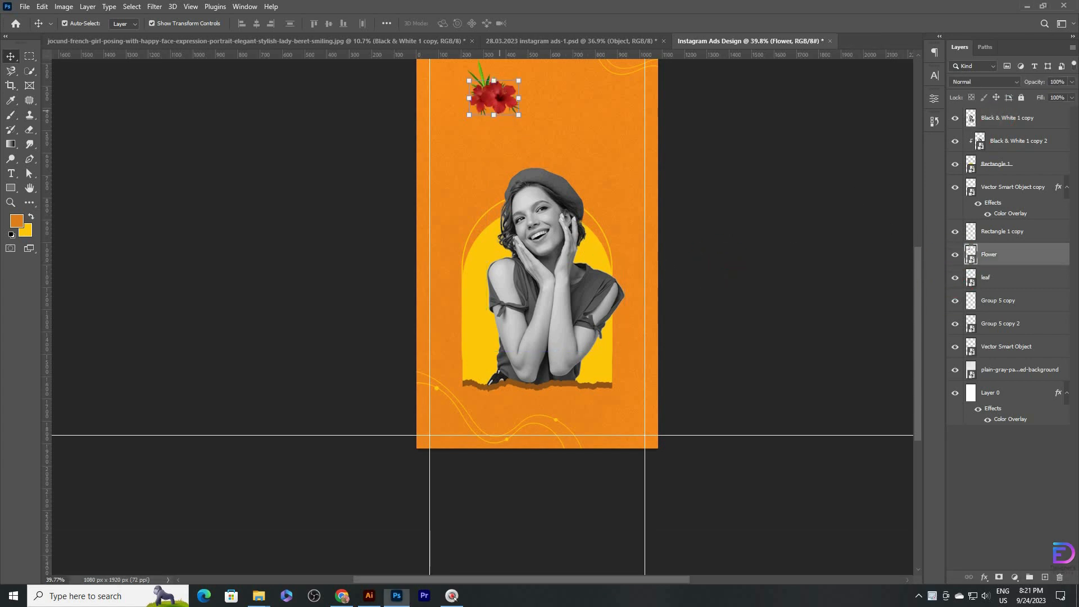
left_click_drag(494, 103, 594, 401)
left_click(986, 281, "shift")
left_click_drag(986, 281, 1001, 111)
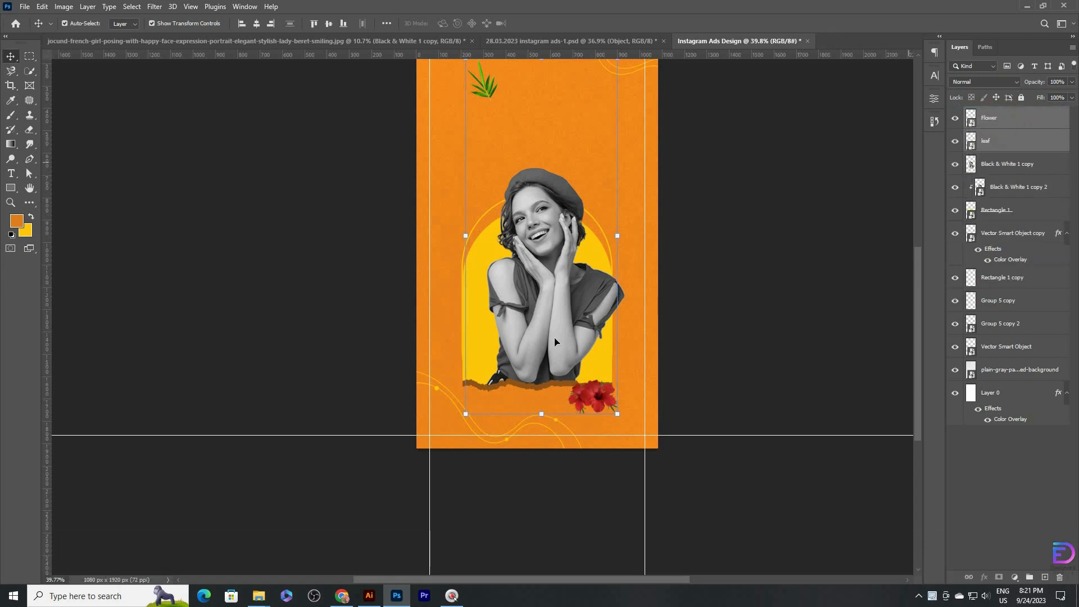
left_click(709, 393)
Enlarge the red flower to 159.87% and position it at about X 789, Y 1612 px over the torn edge
left_click(599, 395)
mouse_move(593, 380)
left_mouse_down()
mouse_move(596, 360)
mouse_move(595, 370)
left_mouse_up()
left_click_drag(598, 378, 598, 370)
mouse_move(593, 365)
left_mouse_down()
mouse_move(601, 381)
mouse_move(590, 378)
mouse_move(594, 350)
mouse_move(587, 373)
left_mouse_up()
key("Left")
key("Left")
key("Up")
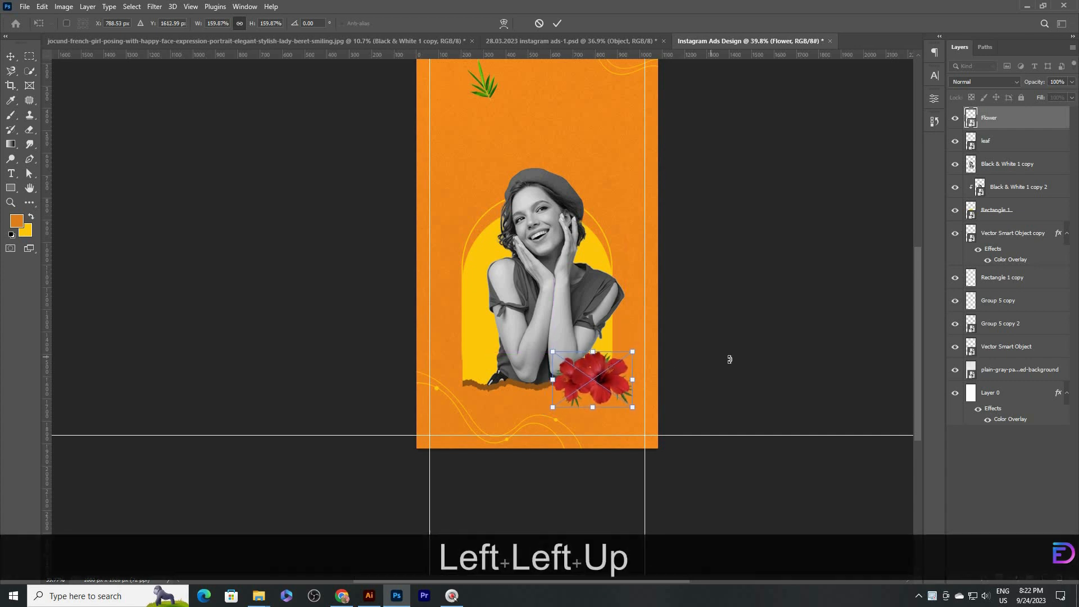
key("Up")
Move the leaf to the arch's lower left corner, enlarge it to 192.29% and rotate it to -5.52°
left_click(472, 92)
left_click(483, 85)
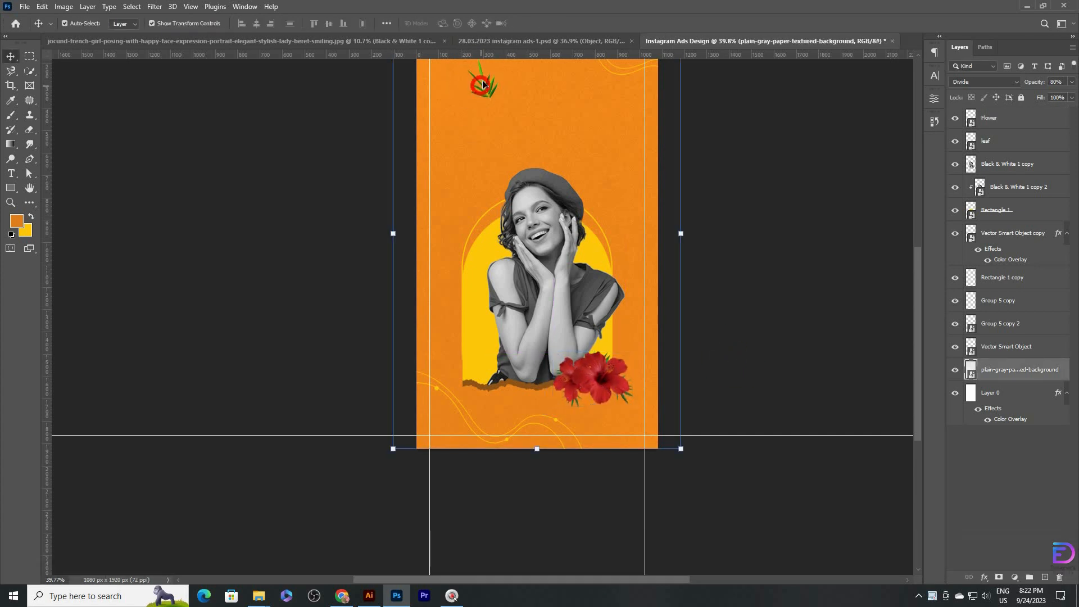
key("ctrl+t")
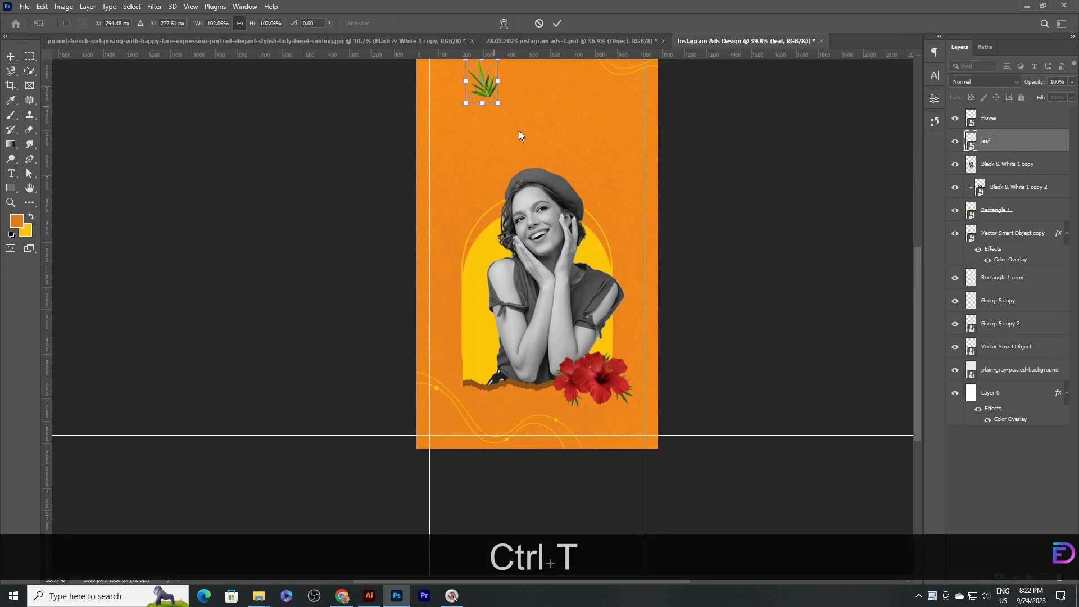
left_click_drag(483, 97, 479, 352)
left_click_drag(477, 311, 476, 301)
left_click_drag(480, 349, 483, 355)
left_click_drag(480, 310, 481, 304)
mouse_move(515, 401)
left_mouse_down()
mouse_move(518, 389)
mouse_move(486, 371)
mouse_move(522, 398)
left_mouse_up()
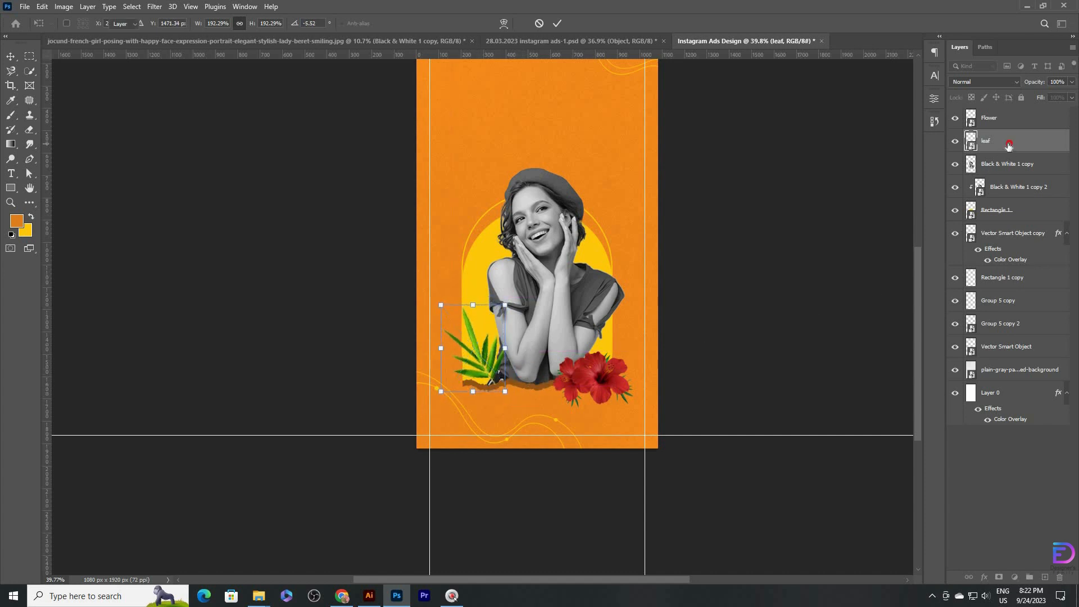
Duplicate the leaf layer directly above Rectangle 1 so the copy is clipped to the arch
left_click_drag(1009, 146, 998, 229)
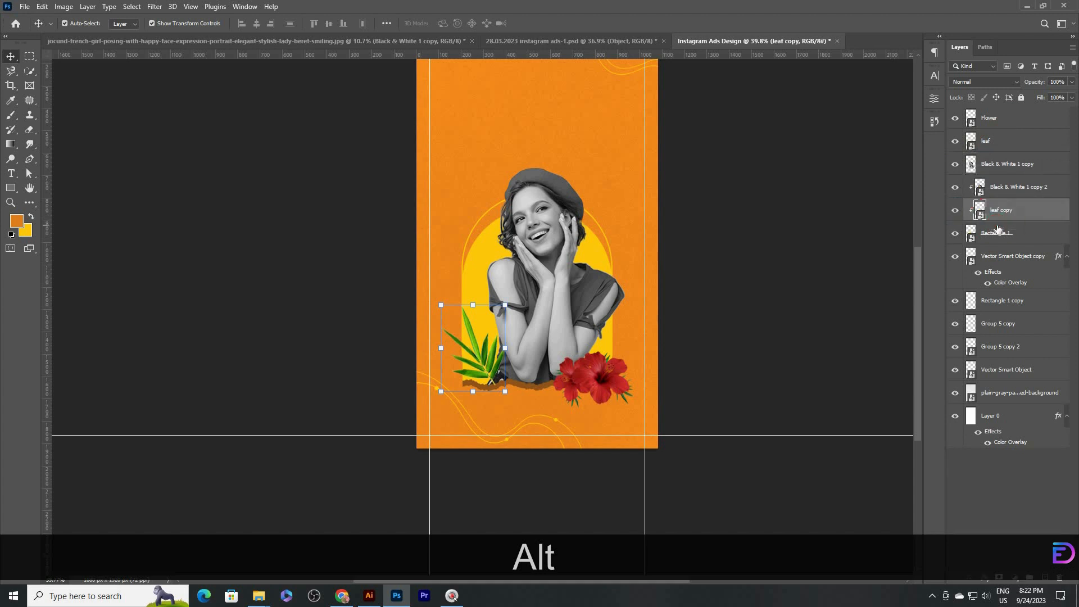
Rasterize the unclipped leaf layer and erase the part of it that overlaps the woman's arm
left_click(971, 140)
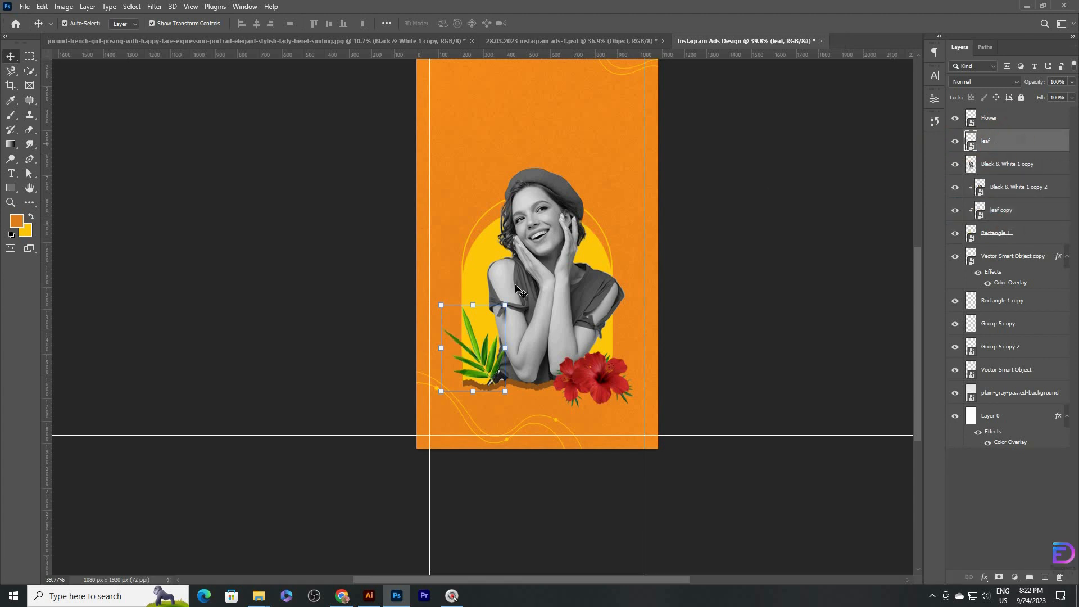
key("e")
left_click(472, 310)
left_click(489, 219)
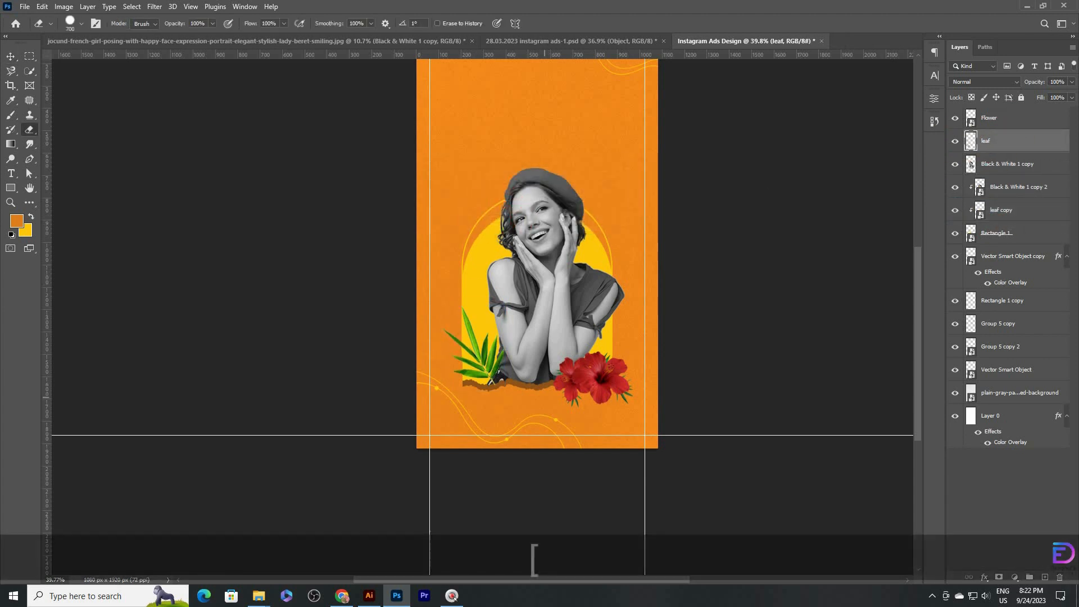
key("bracketleft")
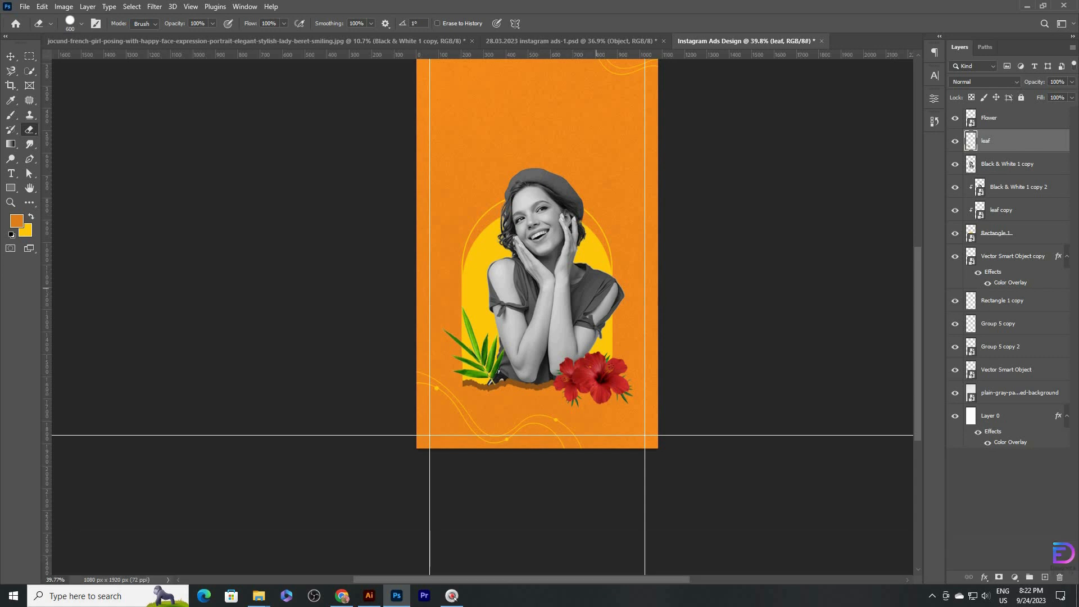
Delete the unclipped leaf layer above the woman cutout
key("v")
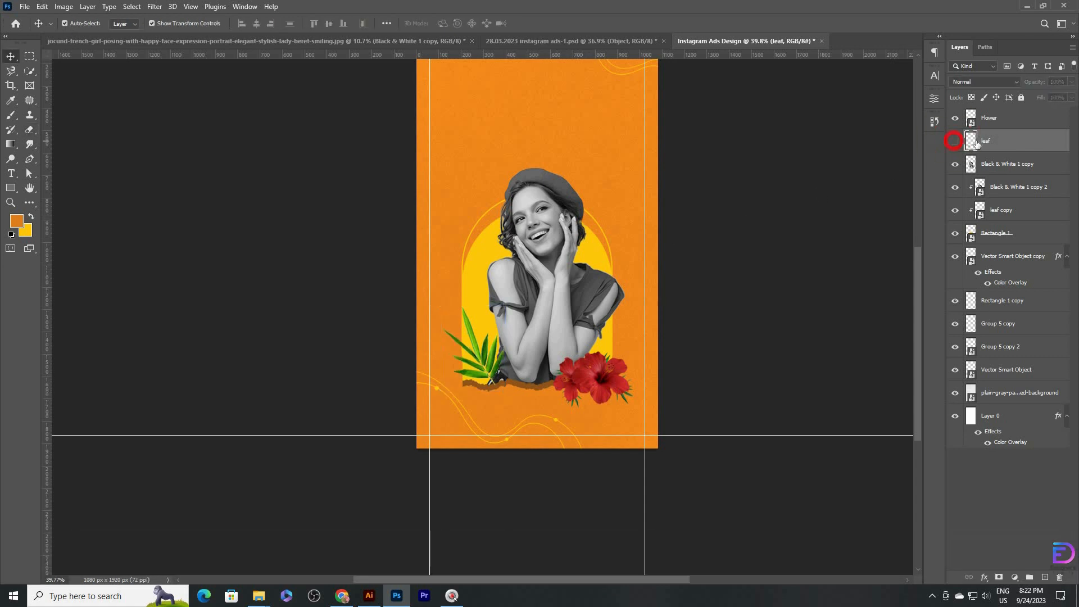
key("Delete")
Start a Camera Raw Filter on the clipped leaf copy with Temperature +2 and Tint -37
left_click(990, 186)
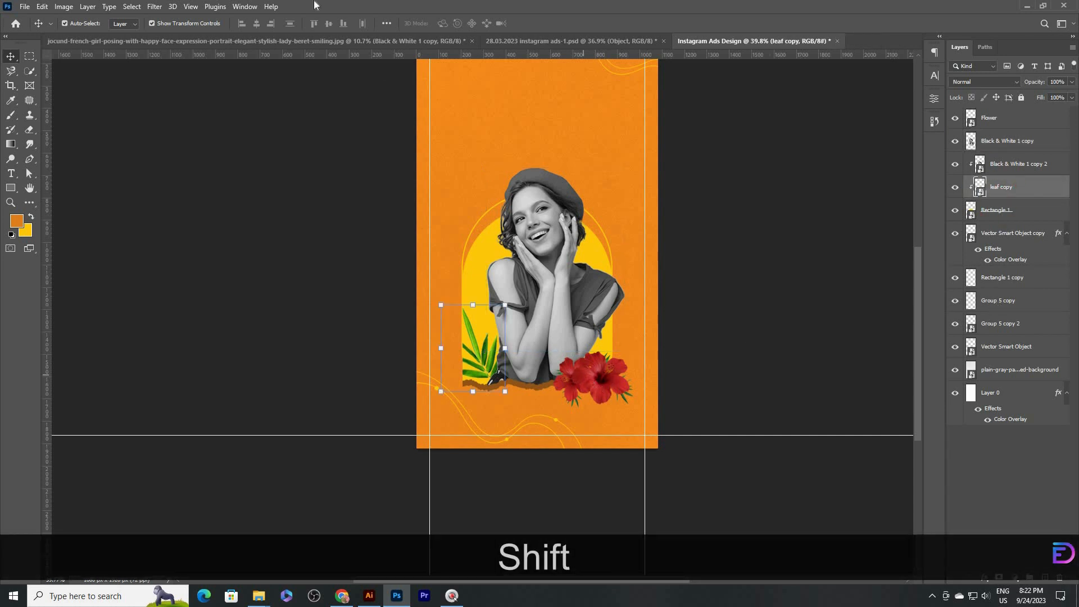
left_click(151, 8)
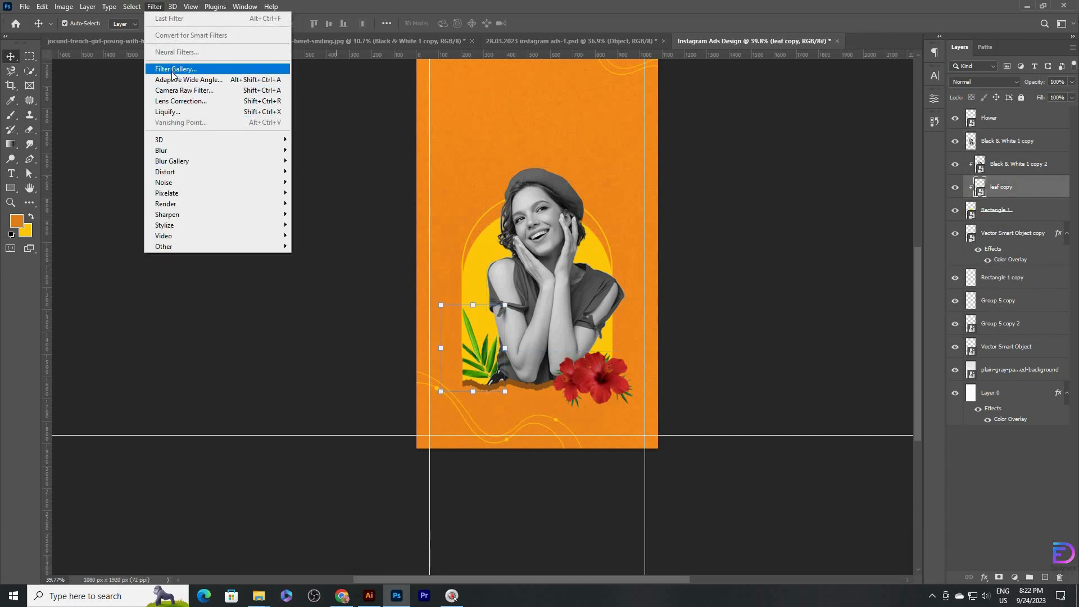
left_click(158, 8)
left_click(156, 8)
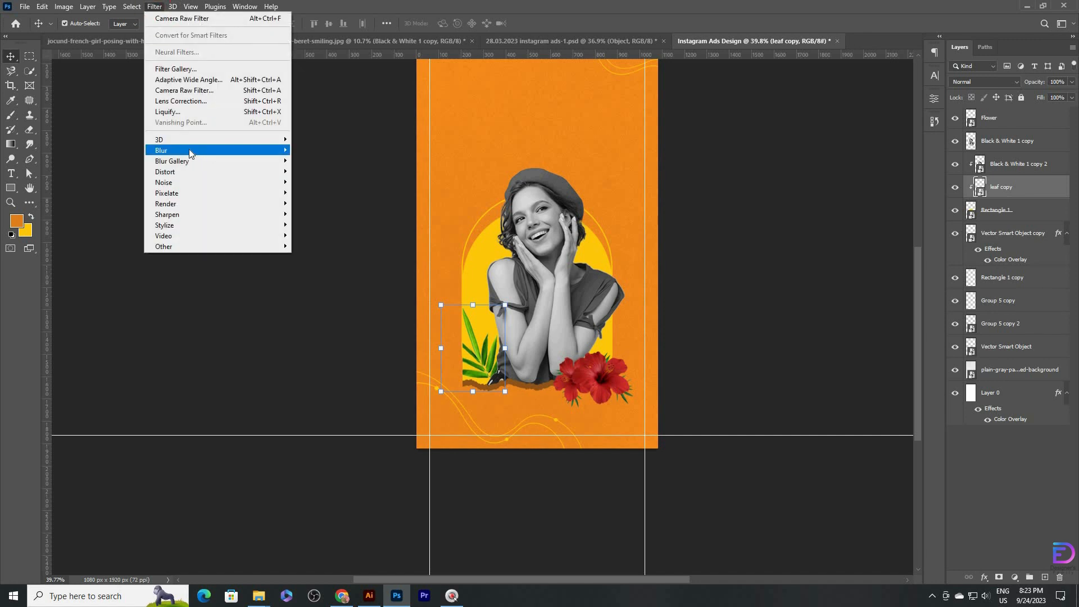
left_click(182, 92)
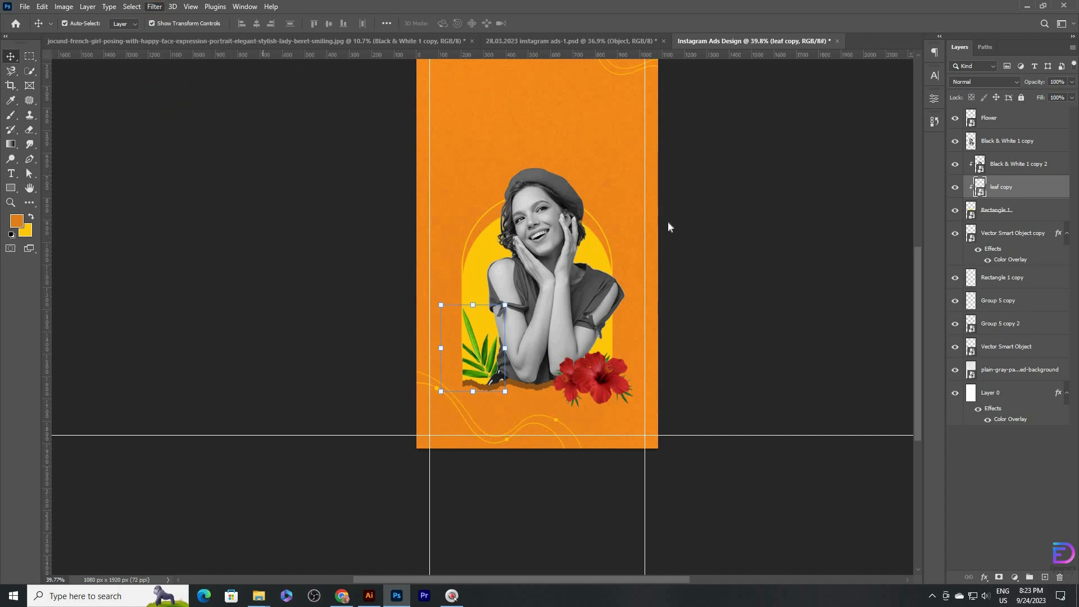
left_click(340, 342)
left_click(250, 342)
left_click_drag(250, 367, 466, 273)
left_click_drag(611, 260, 594, 261)
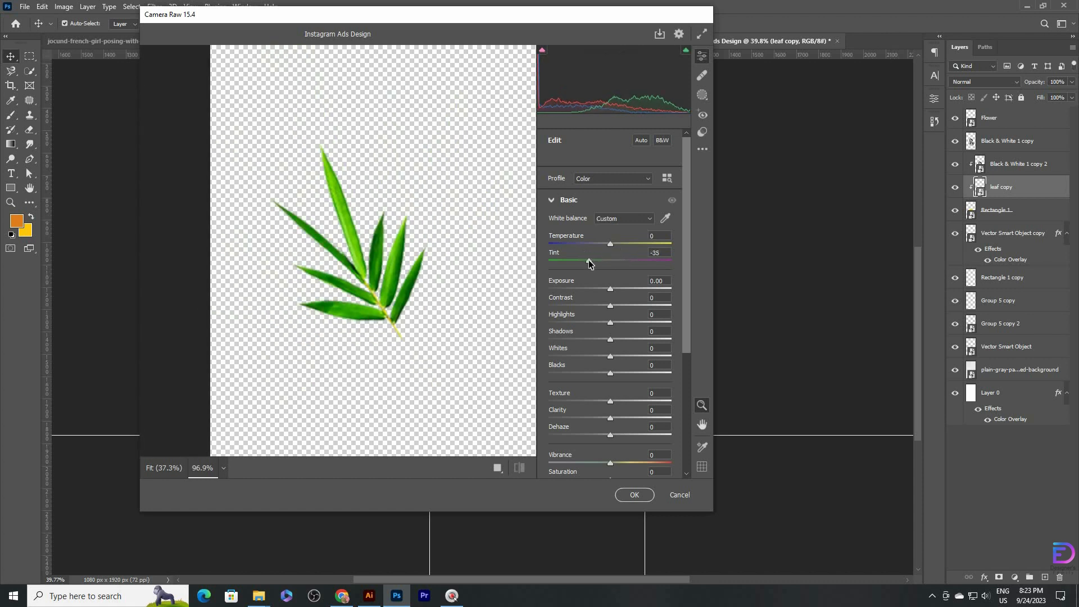
left_click(612, 243)
Set the leaf's Exposure to +0.10, Contrast +3, Highlights +4, Shadows -5 and Vibrance +3, and apply the Camera Raw Filter
key("Up")
key("Up")
key("Up")
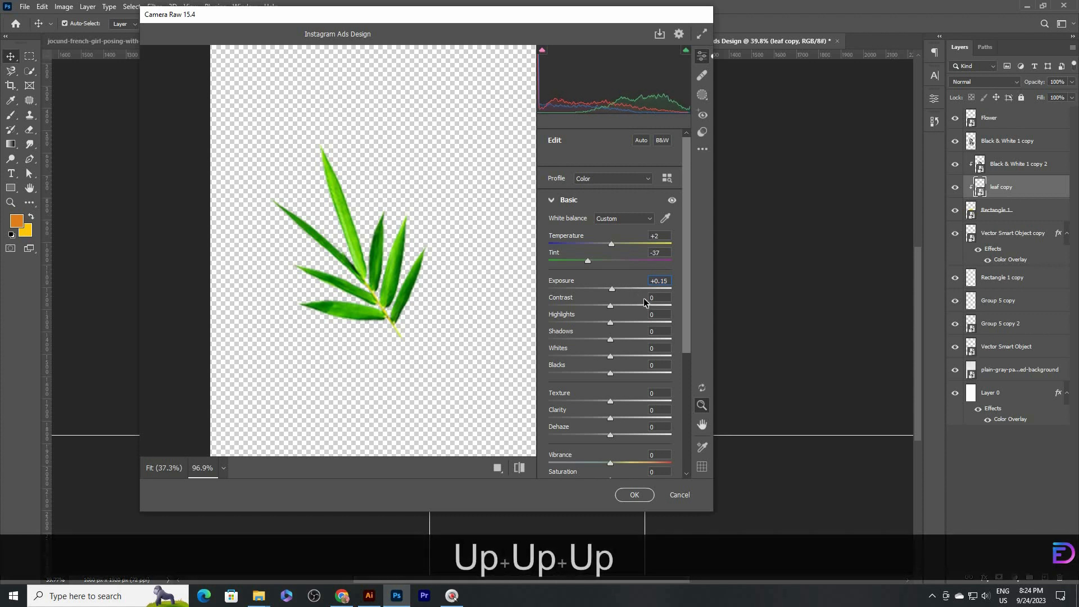
key("Down")
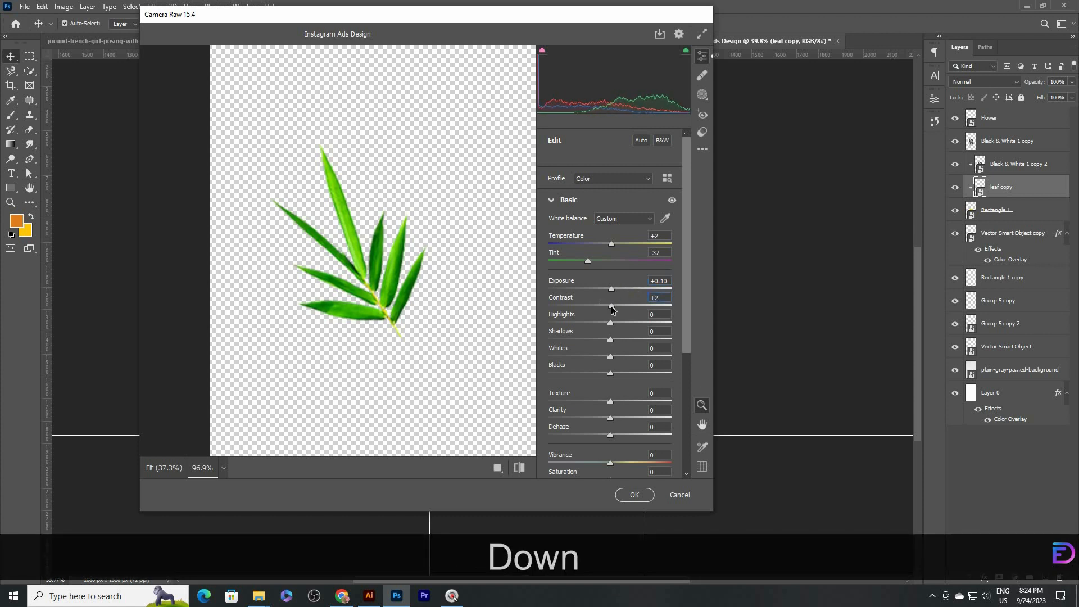
left_click_drag(612, 307, 612, 306)
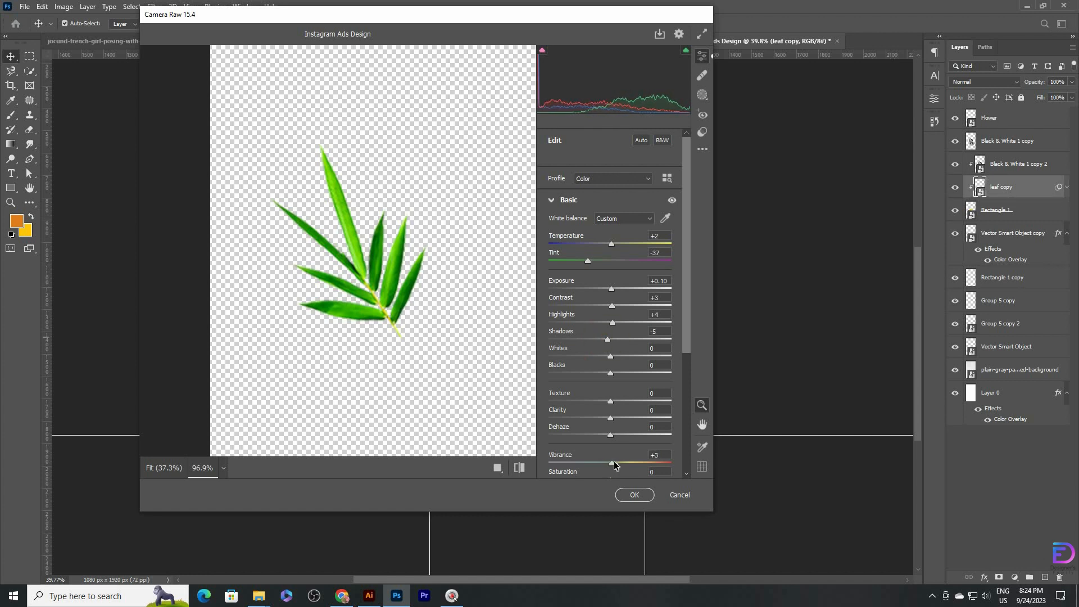
left_click(632, 495)
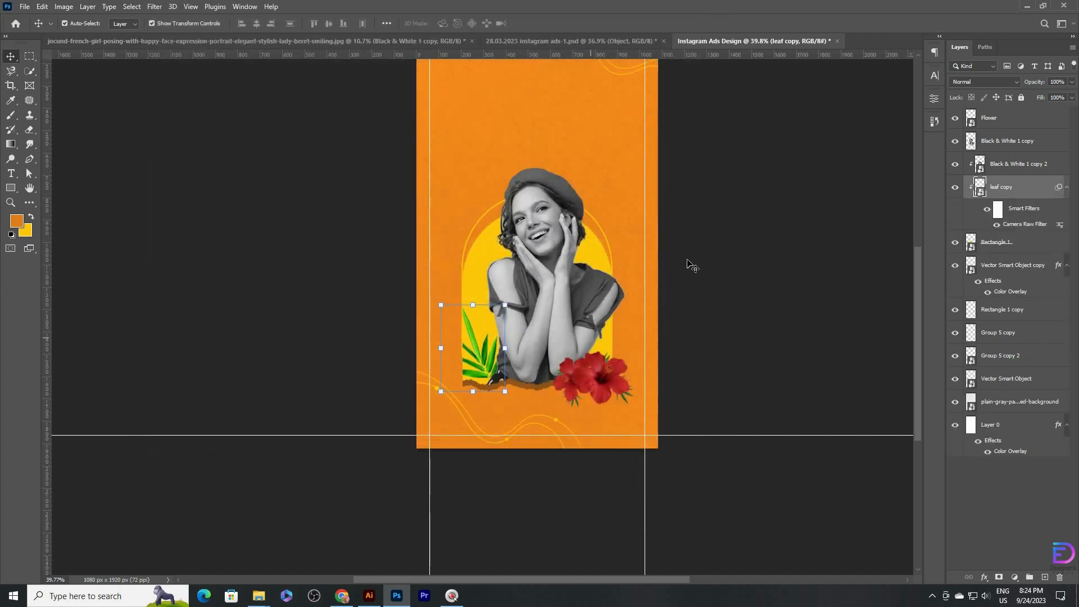
Duplicate the adjusted leaf just below the Flower layer, rasterize the duplicate and erase its part overlapping the woman's arm
left_click_drag(1010, 170, 997, 147)
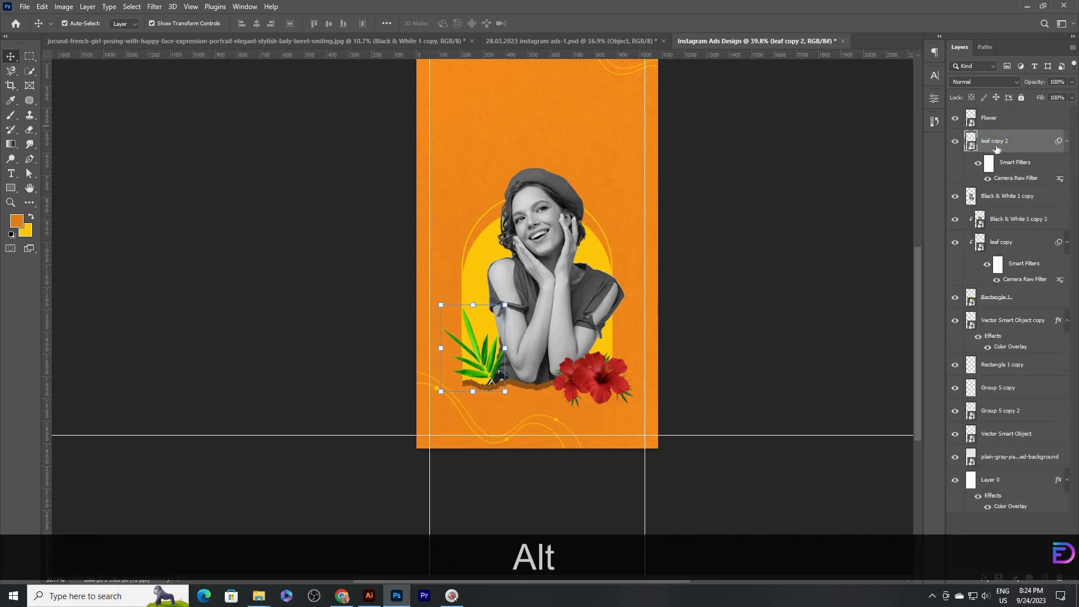
left_click(569, 272)
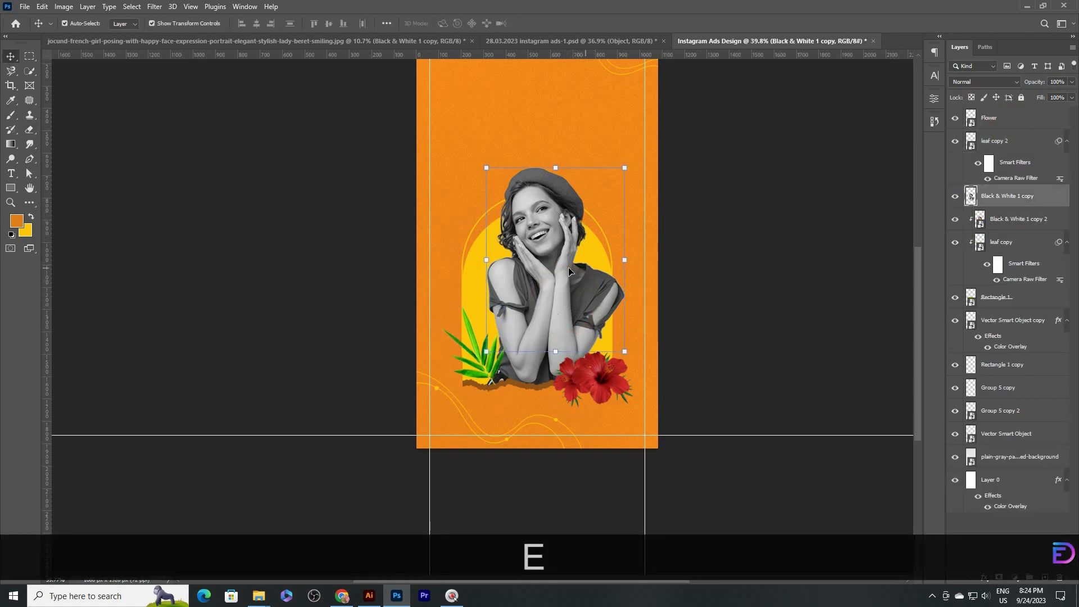
left_click(1005, 147)
key("e")
left_click(497, 230)
left_click(493, 224)
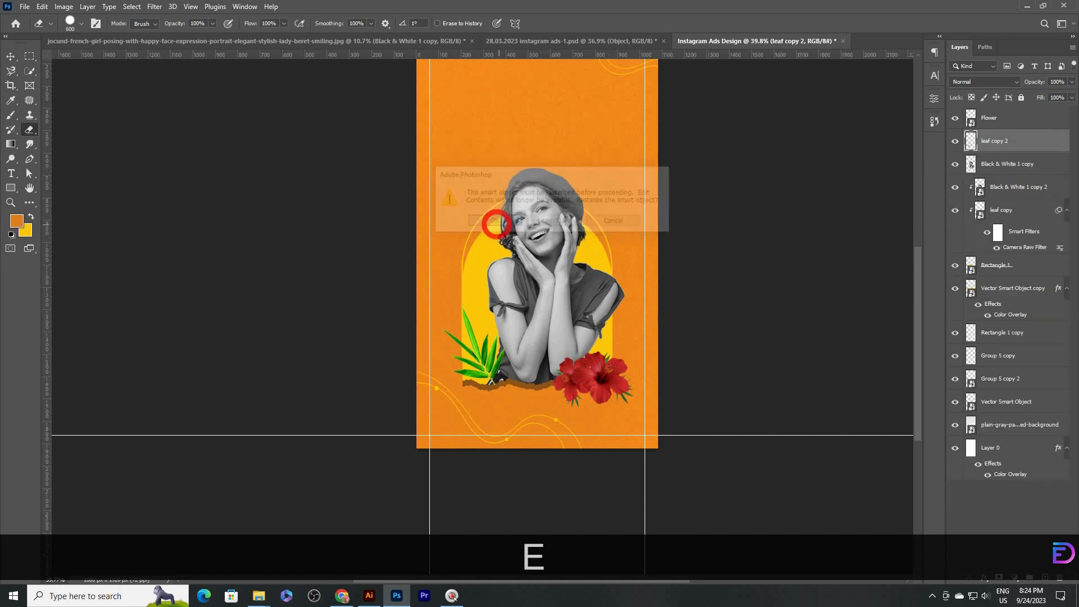
left_click_drag(560, 340, 538, 400)
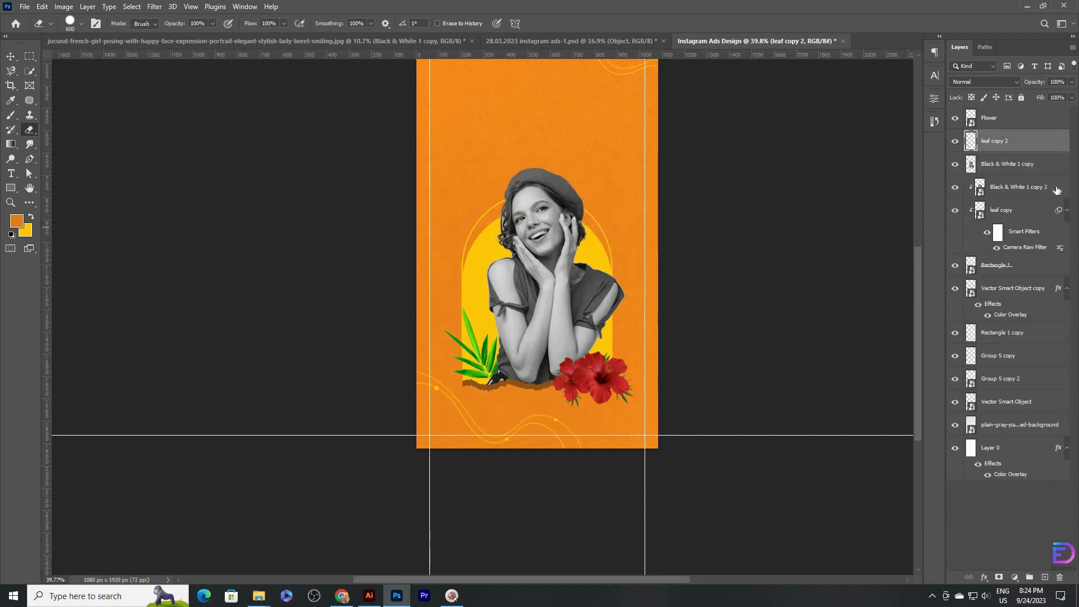
Transform both leaf layers together: scale to 104.08%, rotate to 2.57° and position at about X 269, Y 1470 px
key("v")
left_click(1016, 217, "ctrl")
key("ctrl+t")
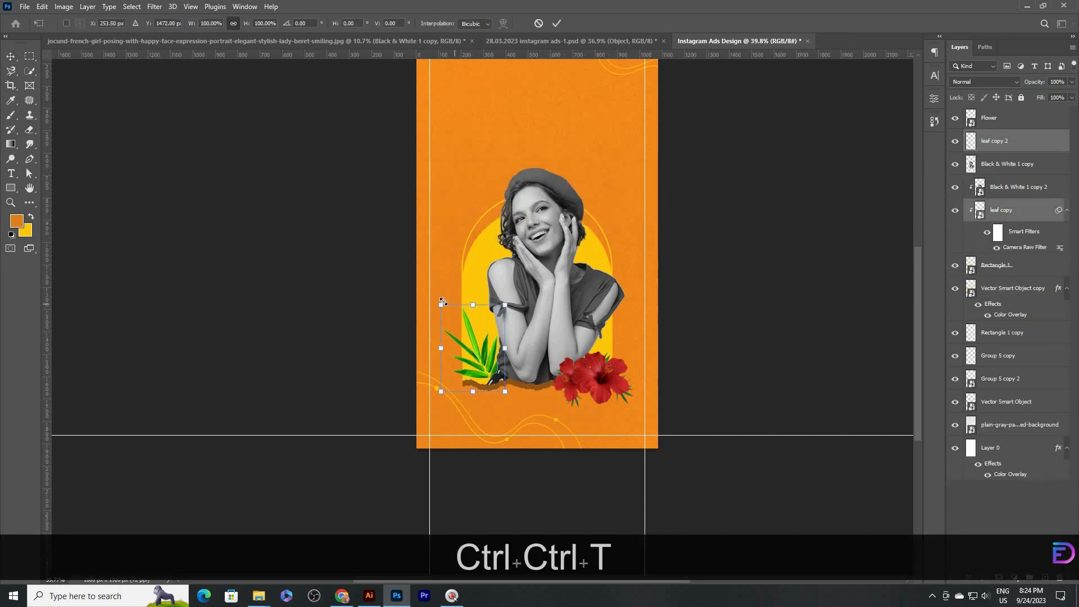
left_click_drag(518, 411, 526, 406)
left_click_drag(485, 364, 488, 367)
left_click_drag(475, 308, 525, 299)
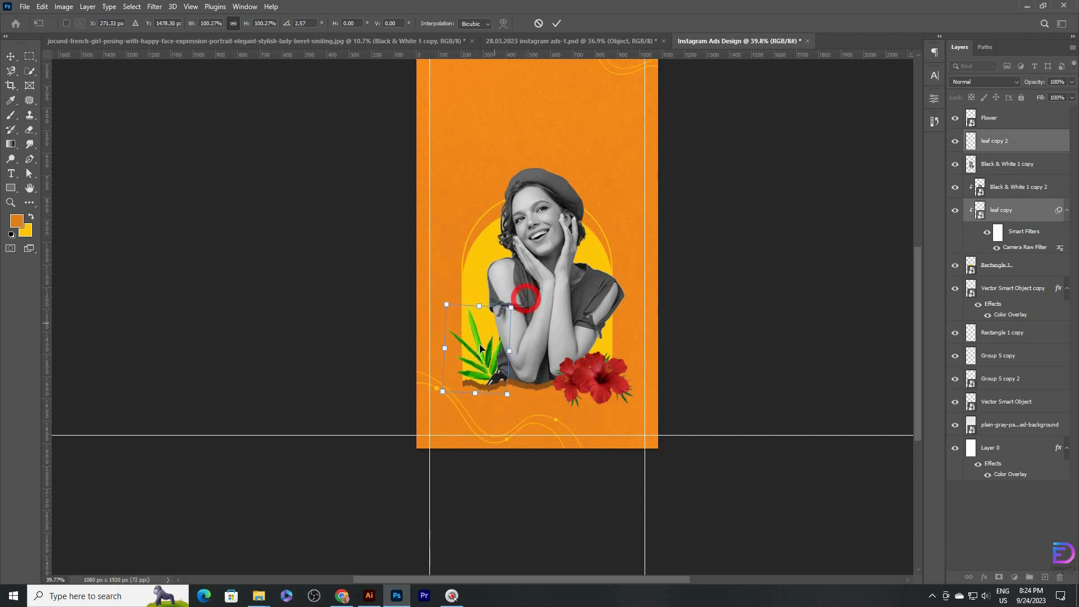
mouse_move(472, 347)
left_mouse_down()
mouse_move(481, 351)
mouse_move(471, 347)
left_mouse_up()
left_click_drag(478, 306, 478, 303)
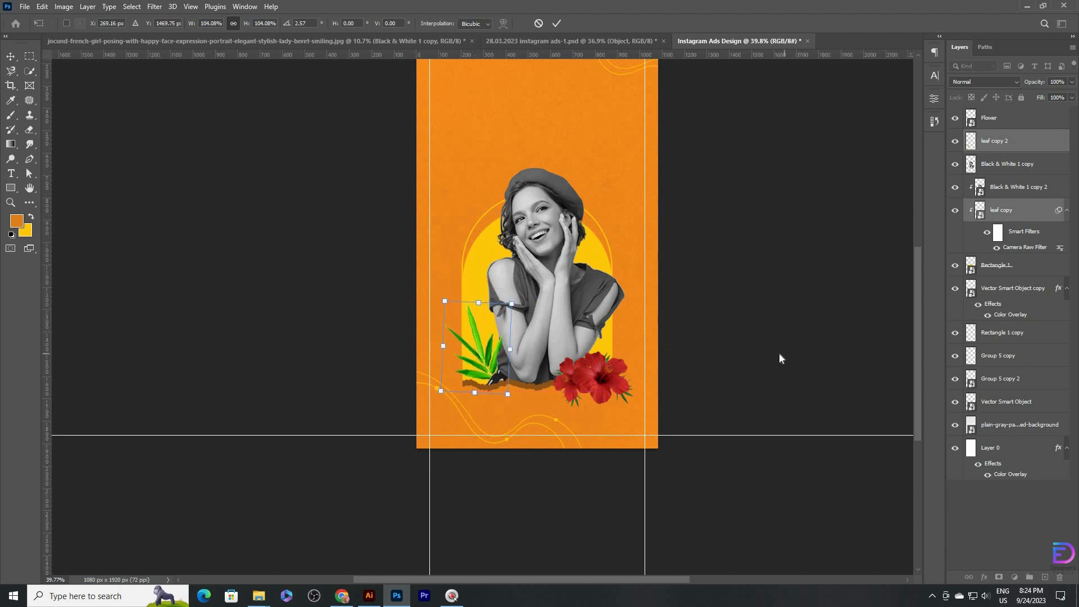
key("Return")
key("e")
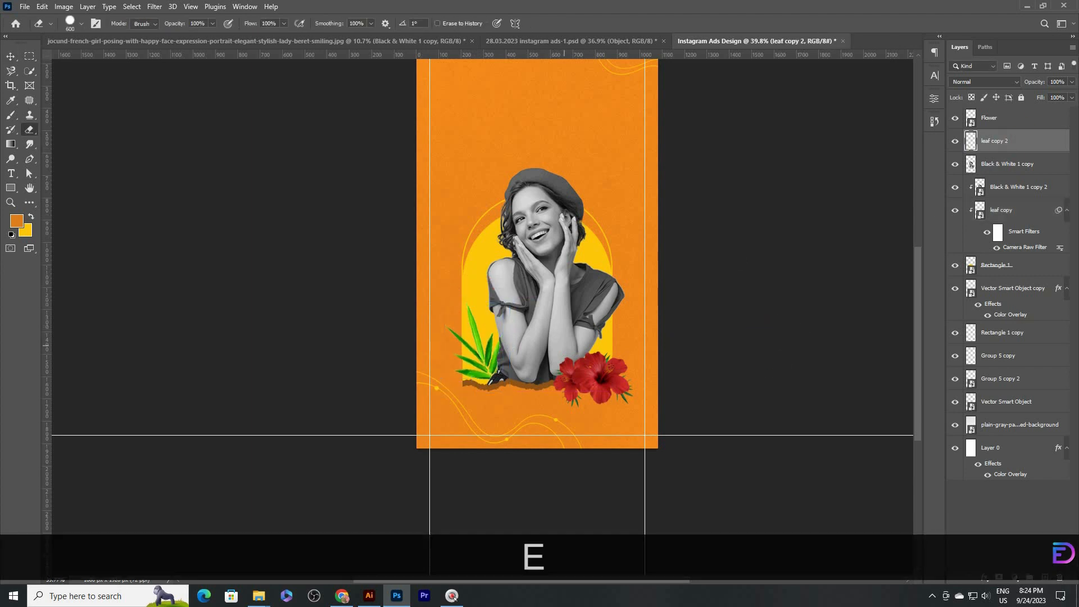
key("v")
Check the two Black & White woman layers by toggling their visibility, and nudge both about 10 px to the left
left_click(962, 168)
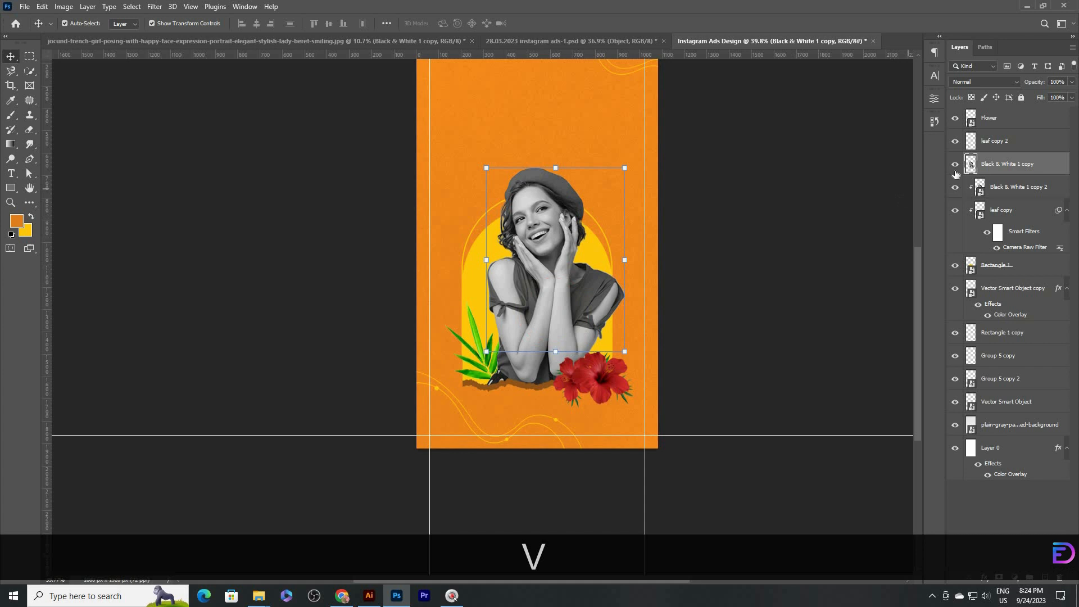
left_click(996, 187)
left_click(954, 186)
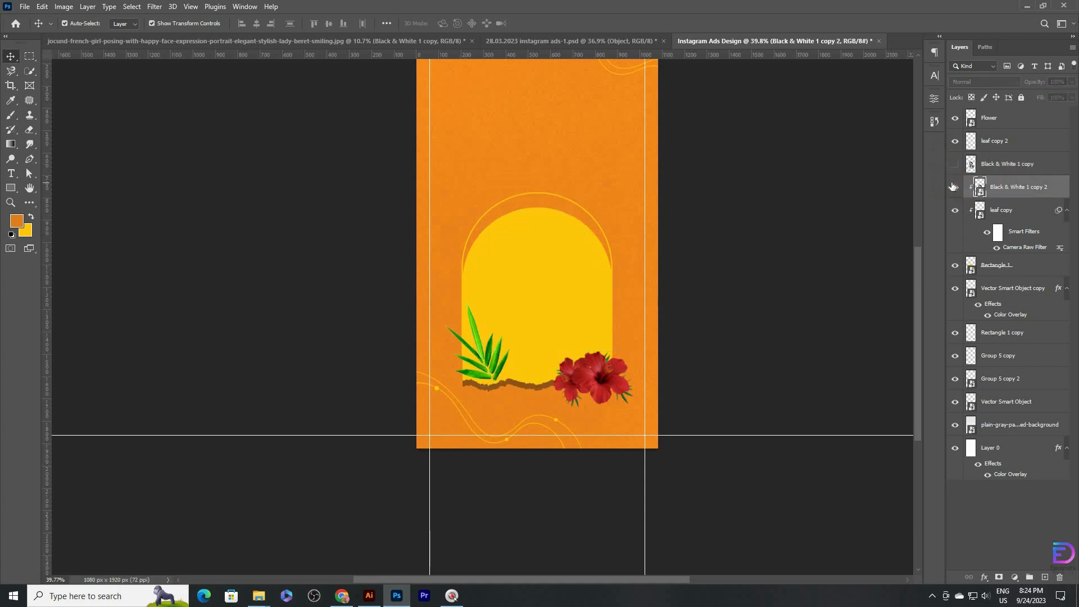
left_click(954, 186)
left_click(955, 164)
left_click(995, 168, "shift")
key("shift+Left")
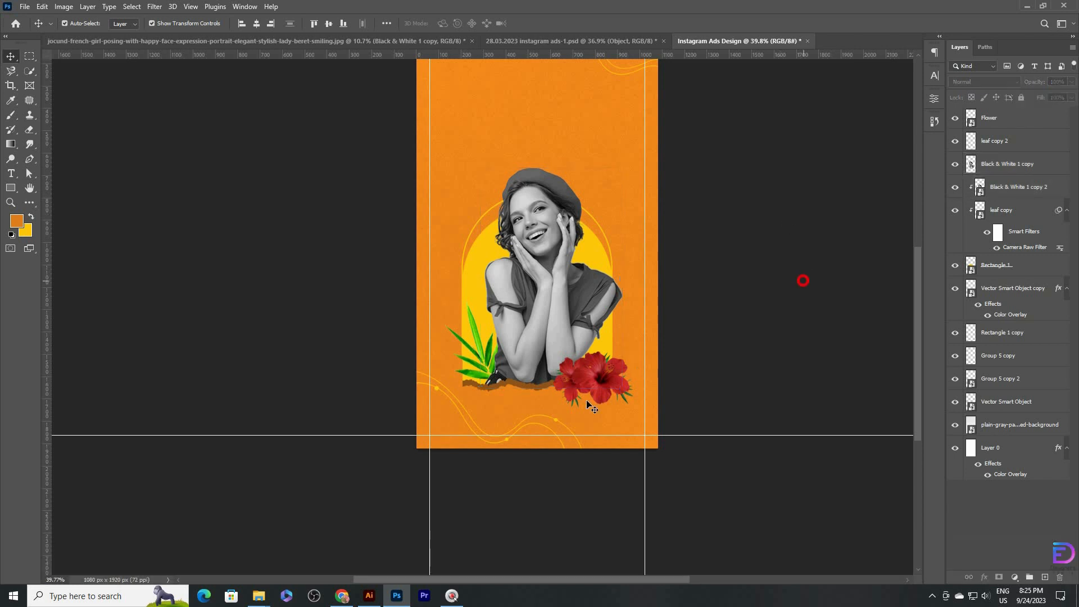
left_click(590, 381)
left_click(154, 6)
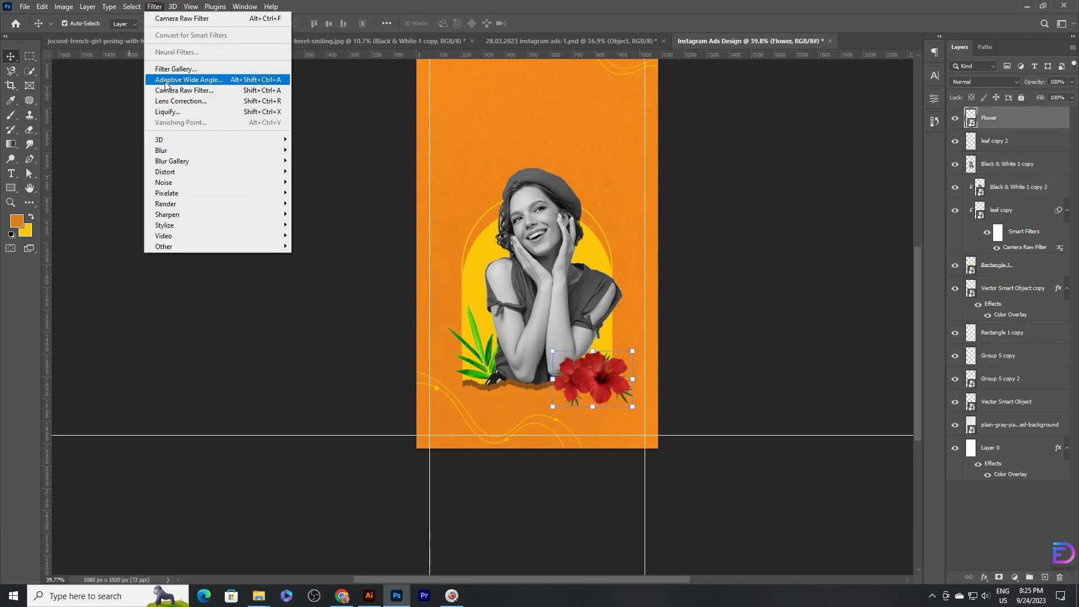
left_click(194, 80)
left_click(989, 54)
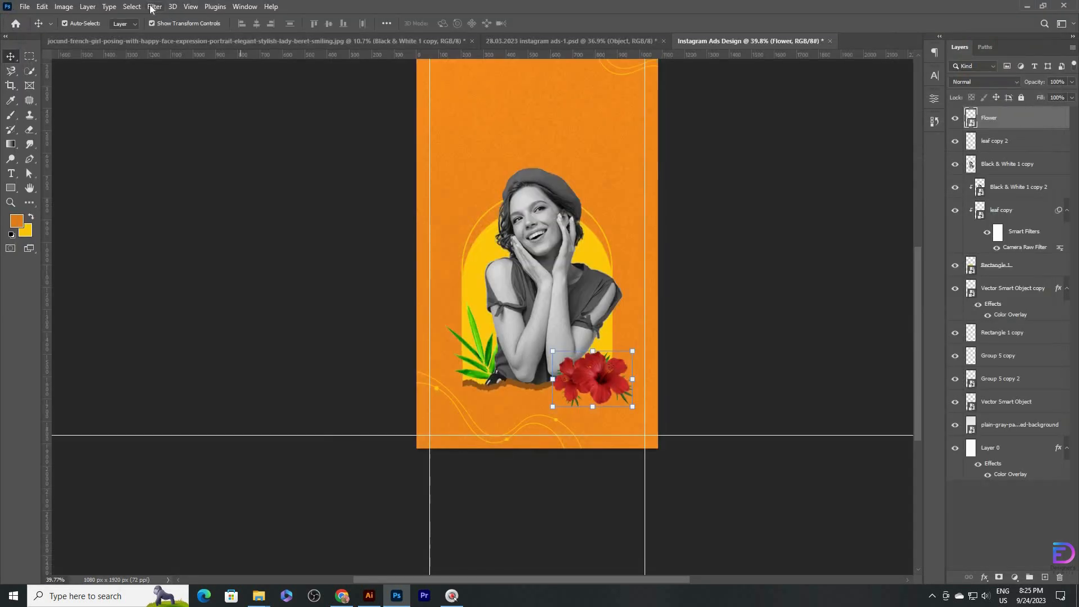
Apply a Camera Raw Filter to the red flower with Highlights +8, Texture +2, Clarity +8, Vibrance +6 and Saturation +6
left_click(154, 6)
left_click(193, 92)
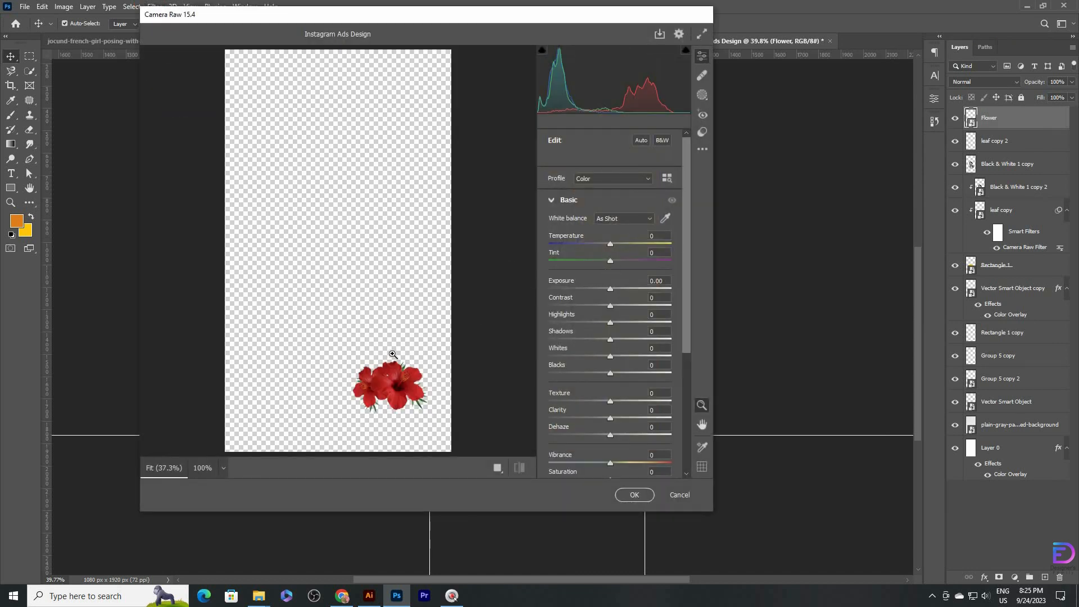
left_click(393, 355)
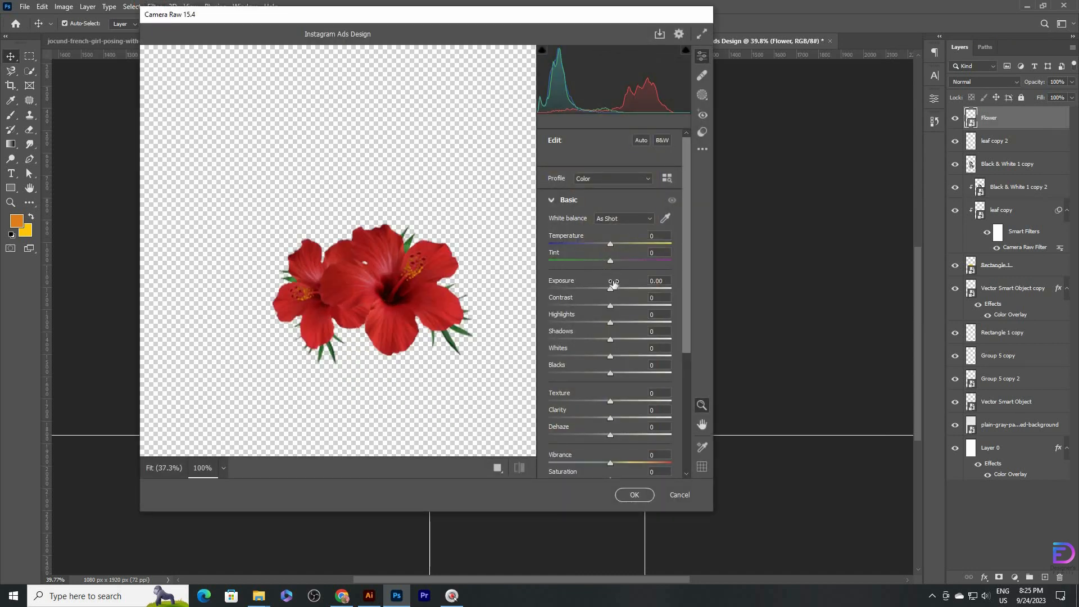
scroll(618, 378, "down", 5)
left_click_drag(610, 229, 612, 228)
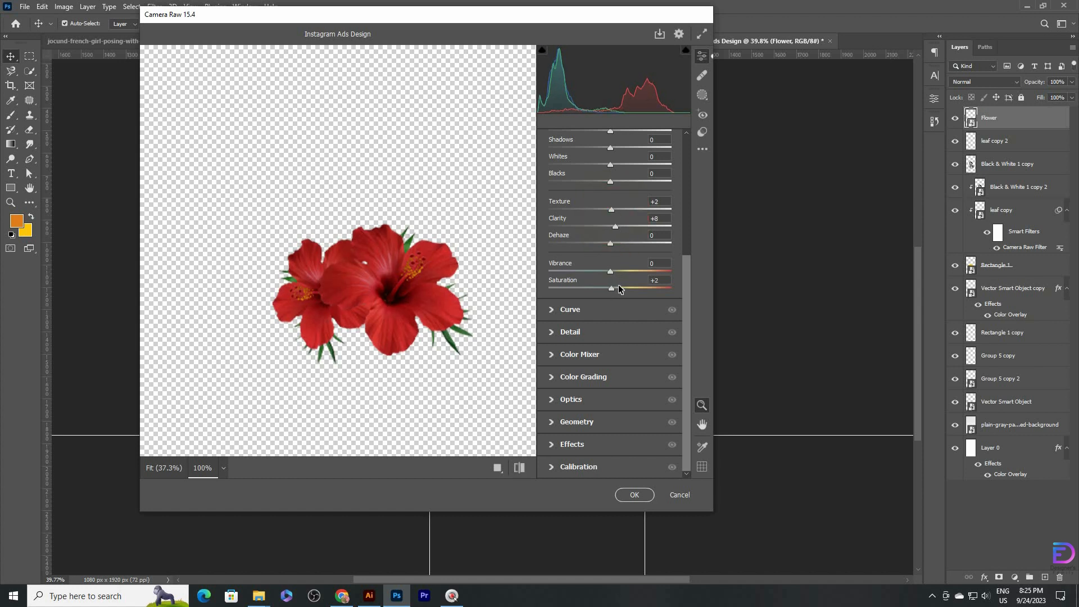
left_click_drag(619, 289, 615, 290)
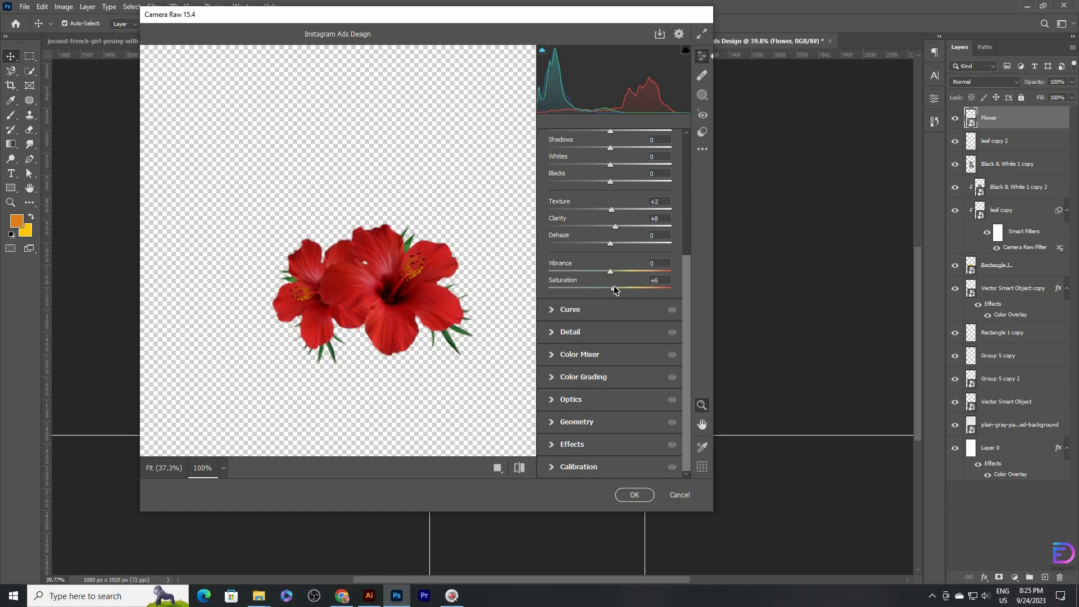
scroll(619, 236, "up", 5)
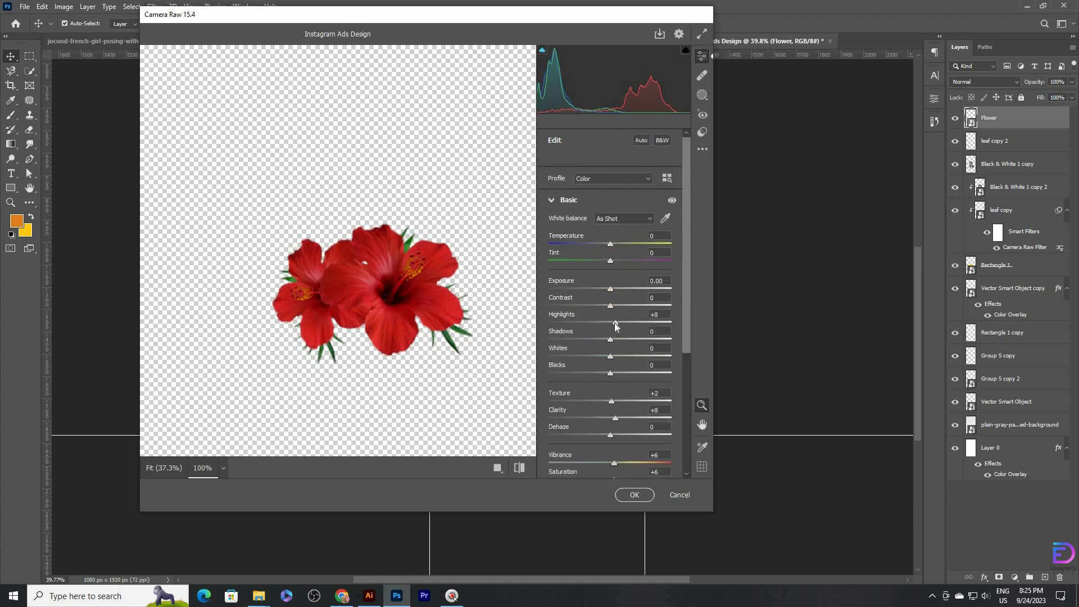
left_click(628, 497)
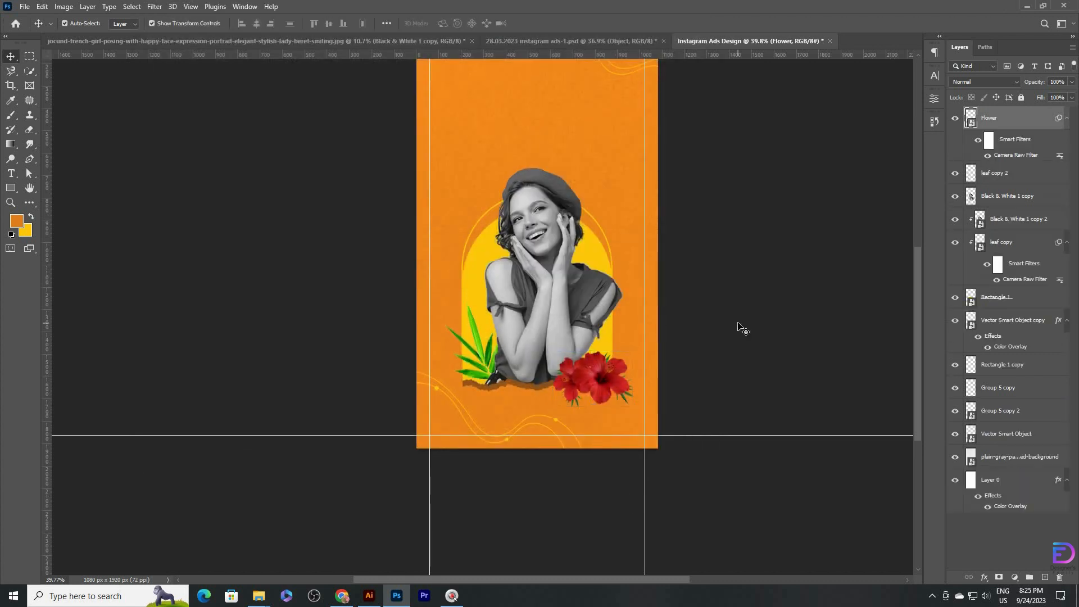
Start a text layer above the woman's head using the Aloha Magazine Medium font at 88 pt
left_click(743, 329)
left_click_drag(592, 188, 582, 278)
key("t")
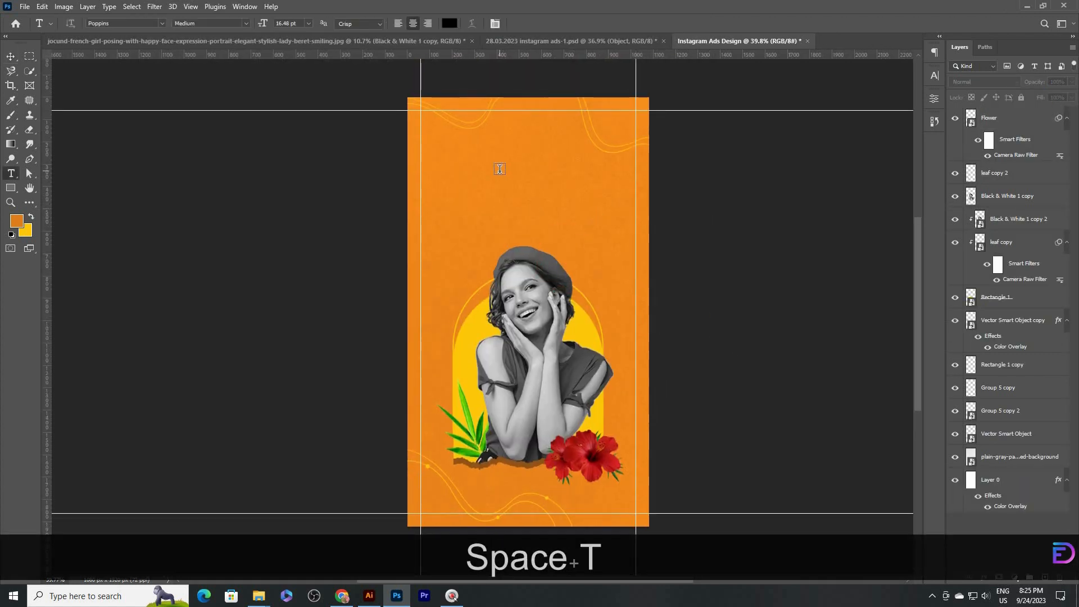
left_click(496, 151)
left_click(161, 25)
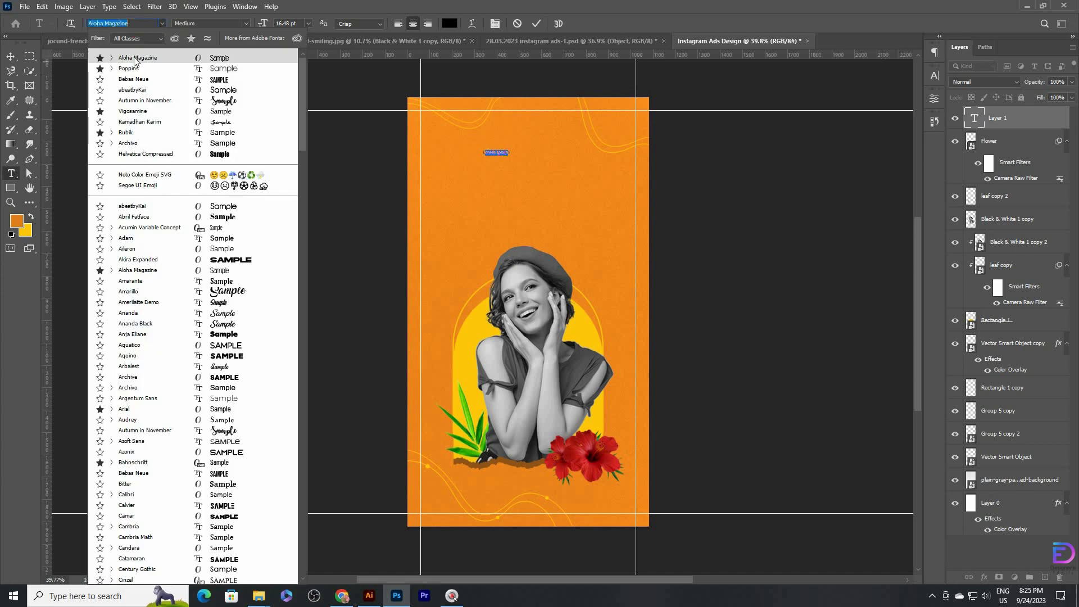
left_click(134, 60)
left_click_drag(261, 24, 314, 31)
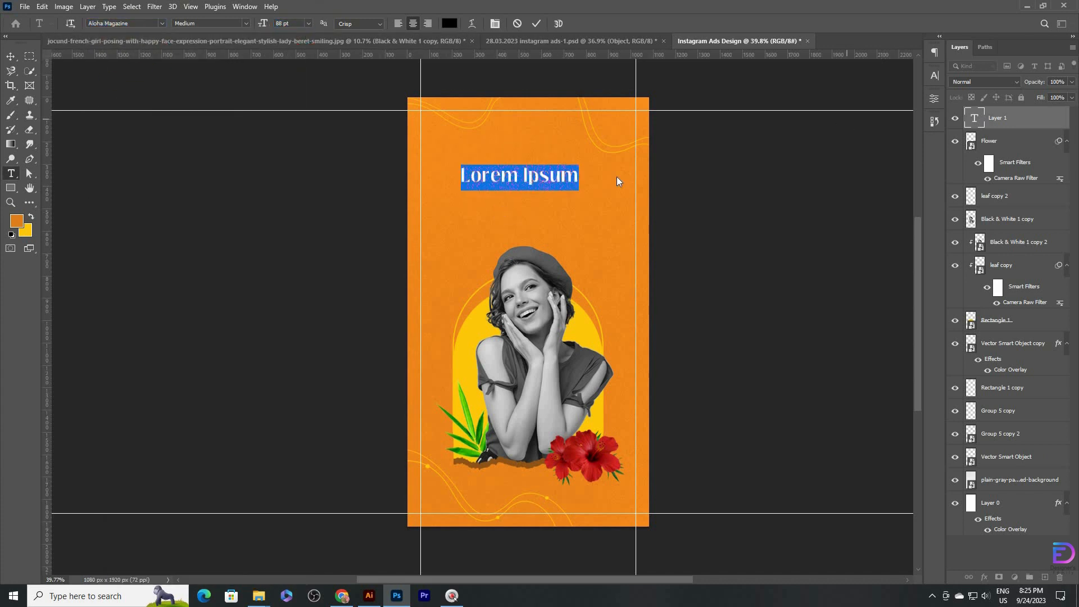
Replace the placeholder text with the two-line headline "Believe In" / "Your Fashion"
key("BackSpace")
type("Believe In")
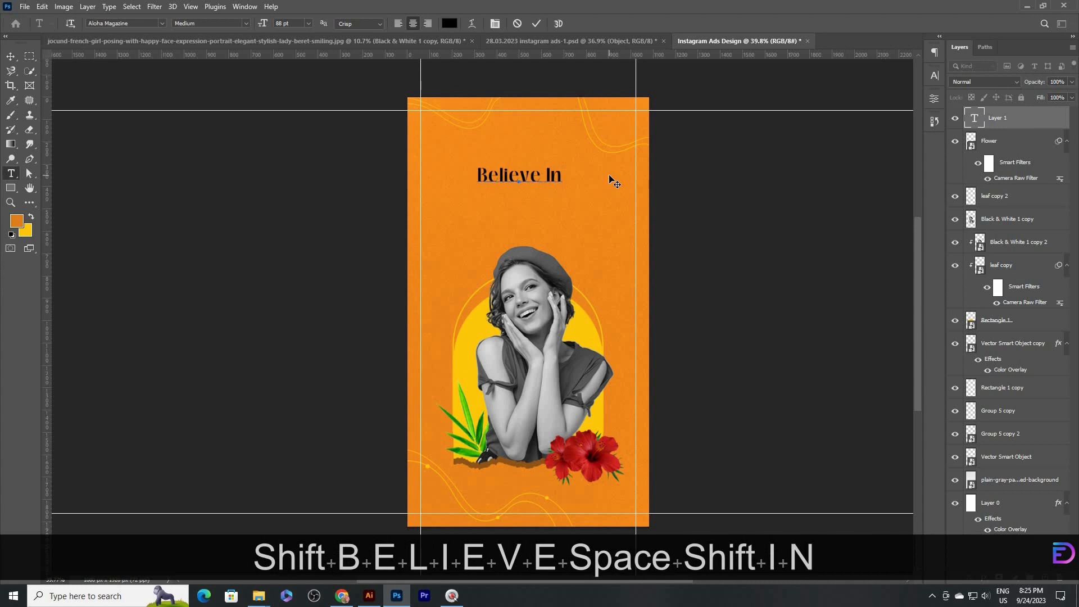
key("Return")
type("Your Fashi")
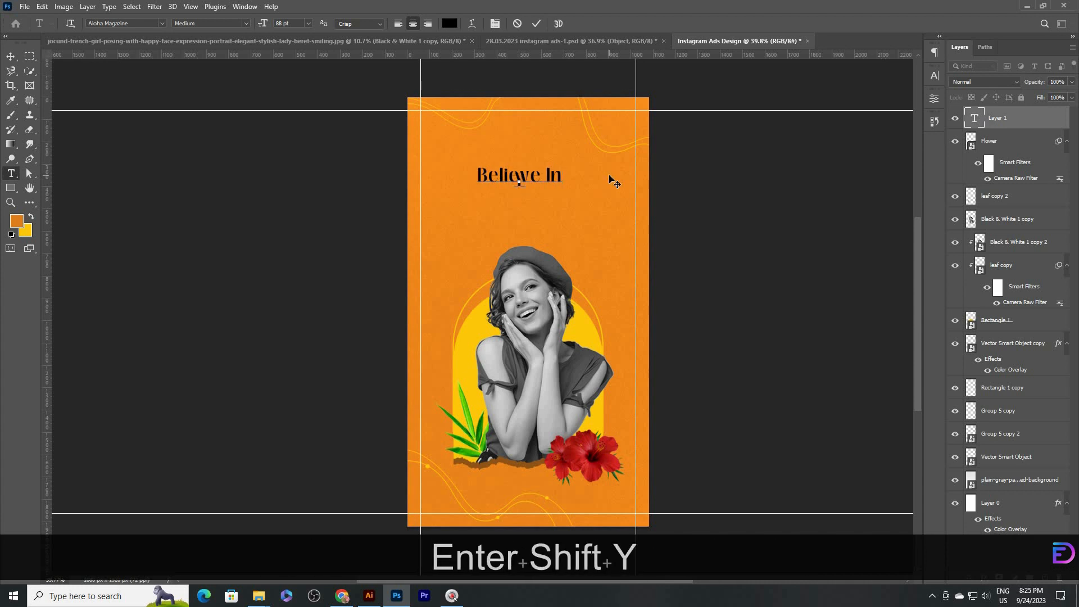
type("on")
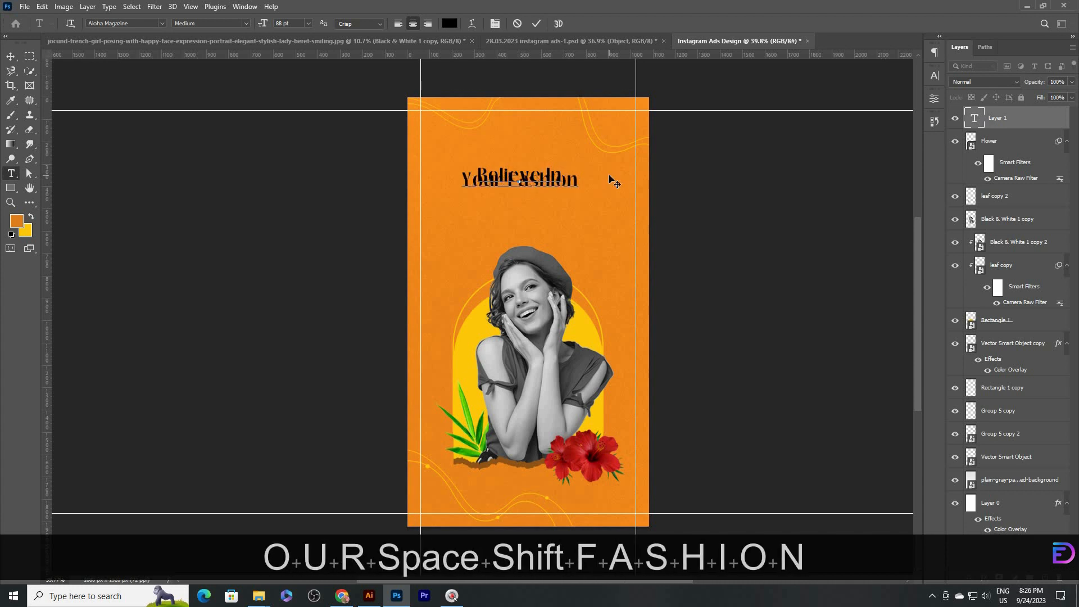
Set the leading of the whole headline to 90 pt
key("ctrl+a")
key("ctrl+t")
left_click(916, 105)
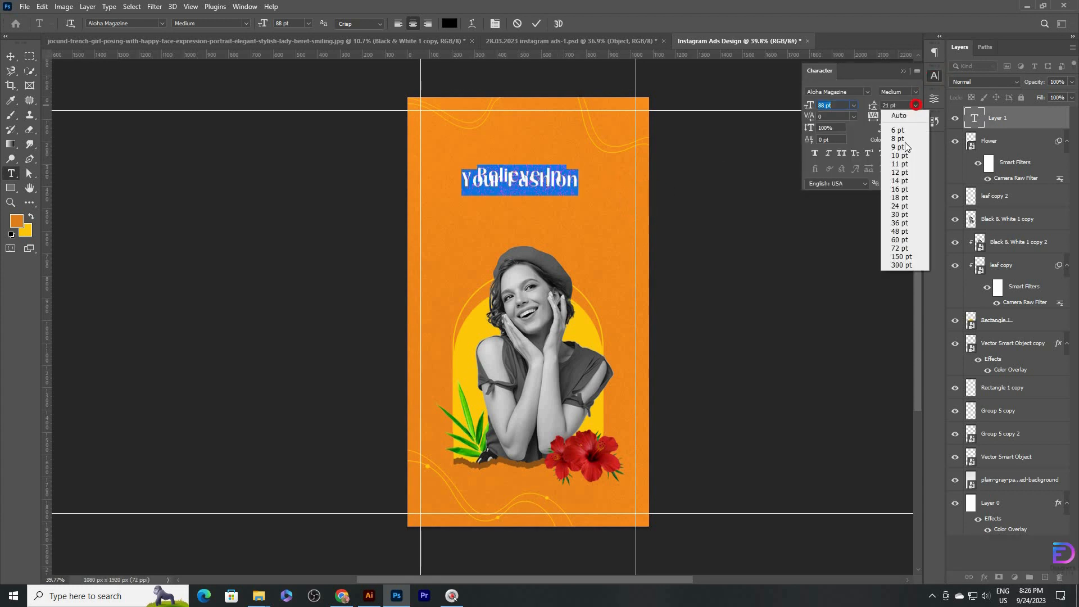
left_click(905, 213)
left_click_drag(889, 107, 909, 107)
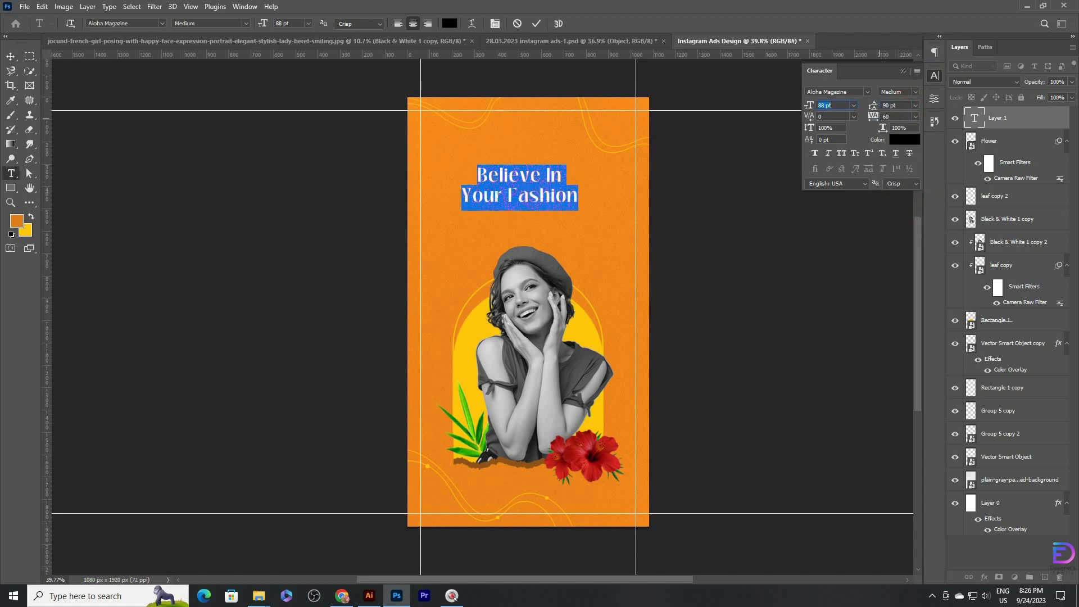
left_click(550, 176)
Enlarge the headline to 113.96 pt, place it at about X 543, Y 319 px, and tighten its leading to 110 pt
left_click(10, 58)
left_click_drag(524, 167, 524, 156)
mouse_move(520, 153)
left_mouse_down()
mouse_move(529, 137)
mouse_move(539, 162)
mouse_move(529, 139)
left_mouse_up()
left_click(556, 23)
key("ctrl+a")
key("ctrl+d")
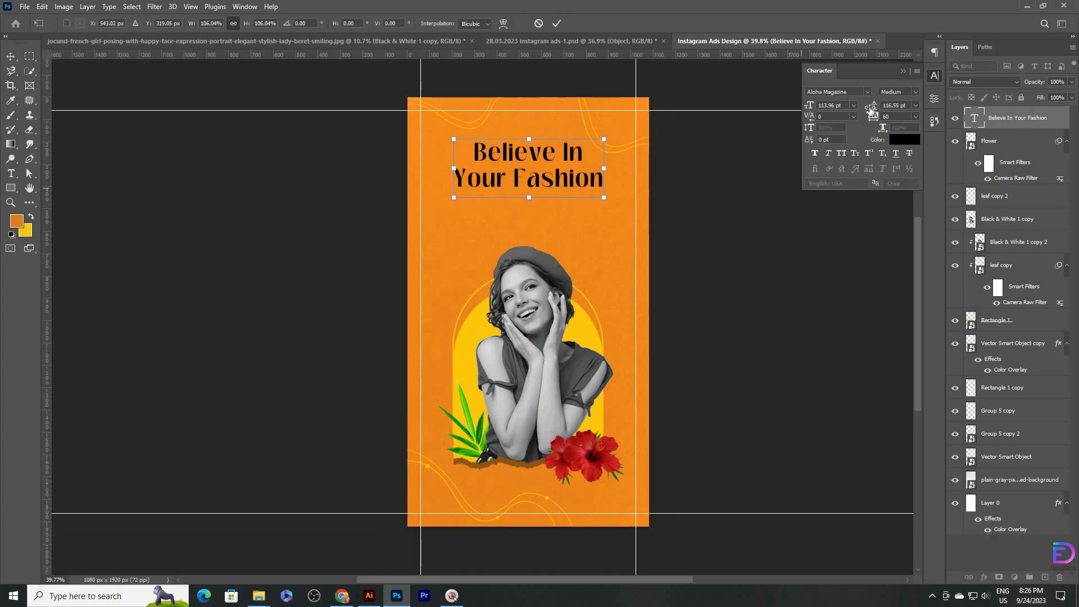
left_click(555, 25)
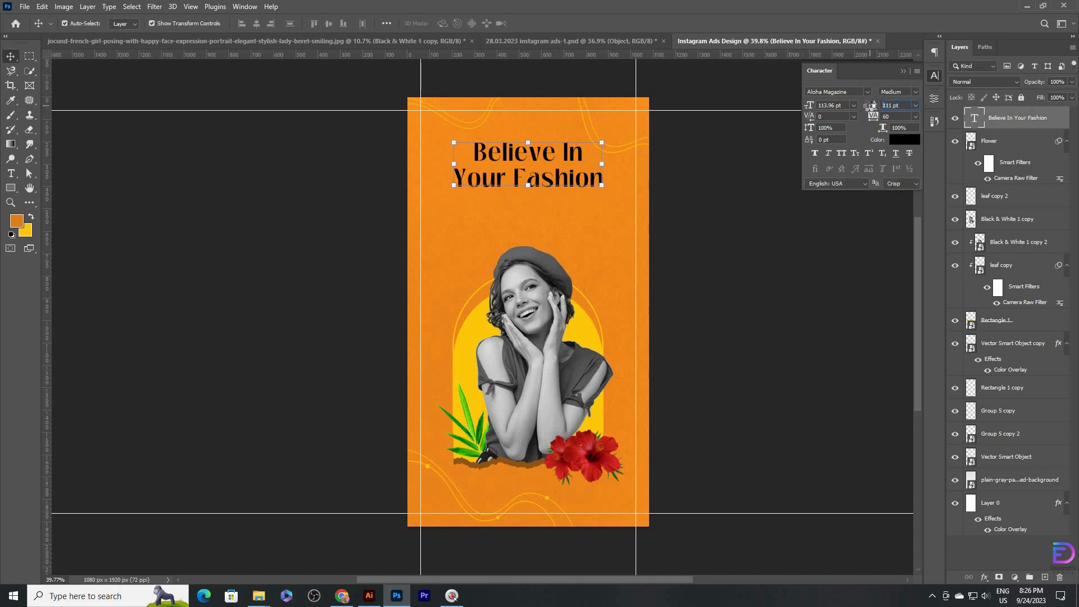
Copy the body paragraph and the Explore More group from 28.03.2023 instagram ads-1.psd and paste them into Instagram Ads Design
left_click(579, 41)
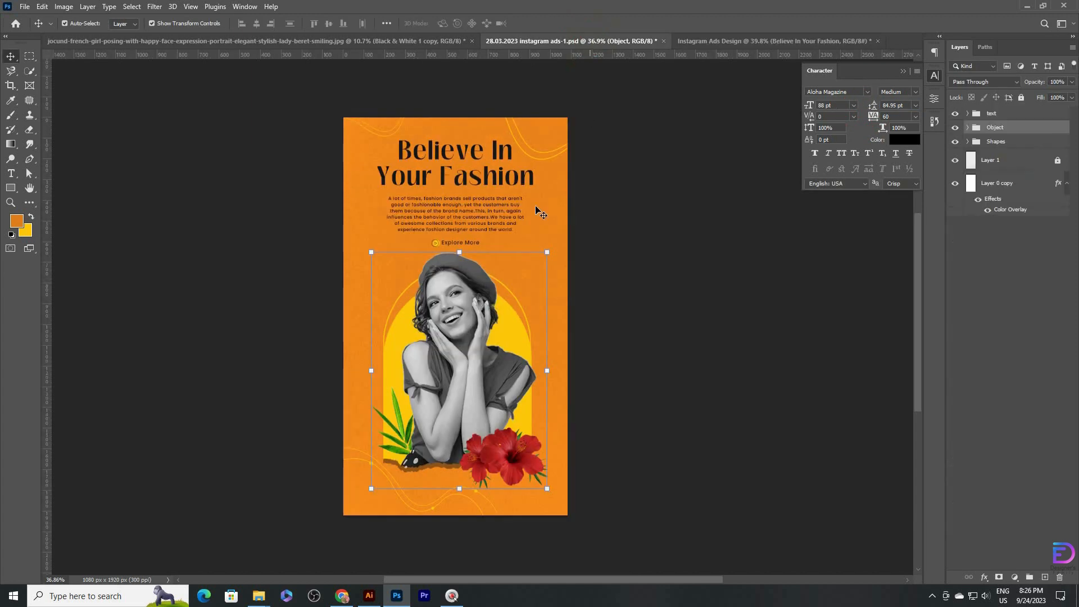
key("v")
left_click(485, 216)
left_click(977, 128)
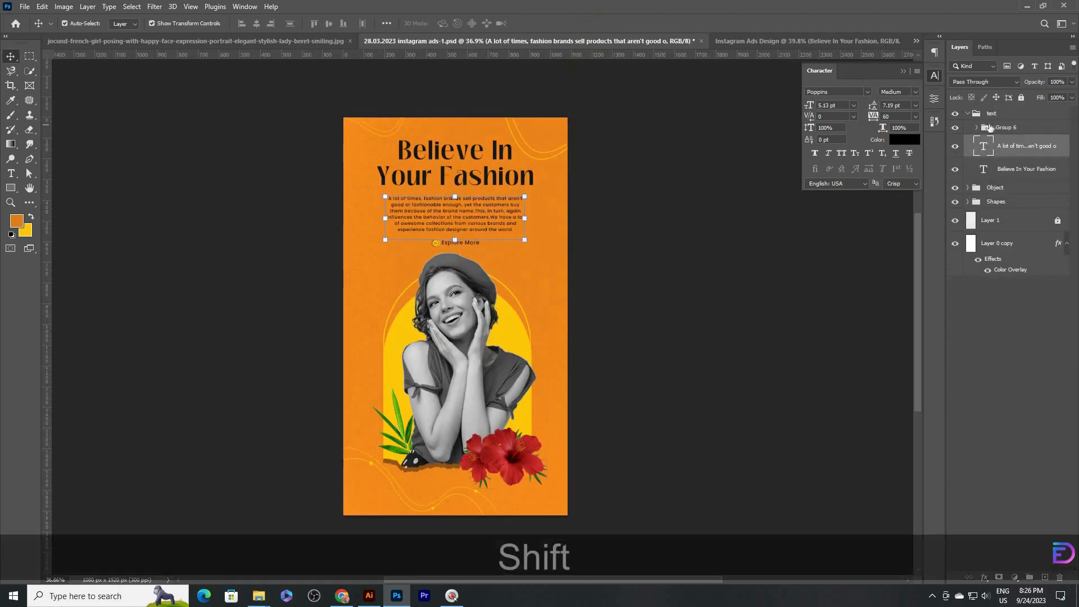
left_click(990, 127, "shift")
key("ctrl+c")
left_click(747, 42)
key("ctrl+v")
Scale the pasted paragraph and Explore More group to about 116% and position them below the headline at about X 547, Y 563 px
left_click_drag(530, 284, 528, 195)
key("ctrl+z")
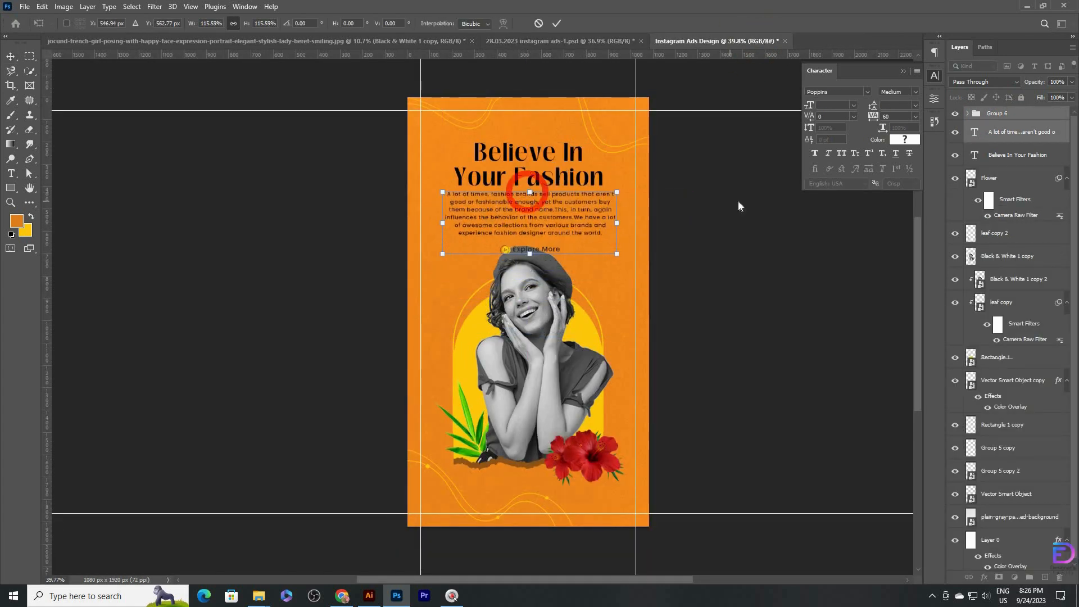
key("Return")
left_click(624, 41)
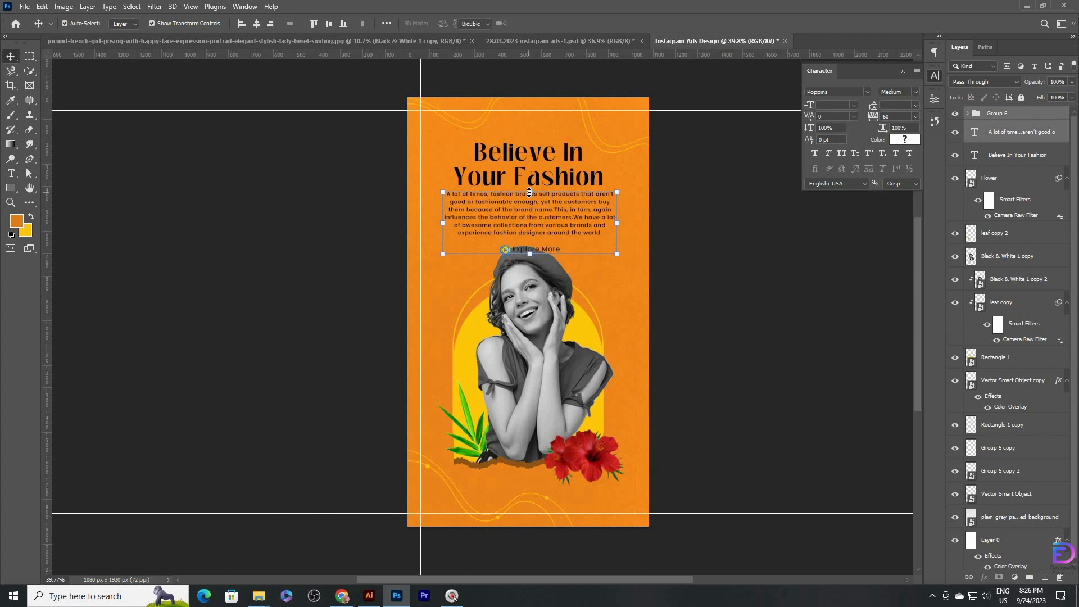
left_click(730, 270)
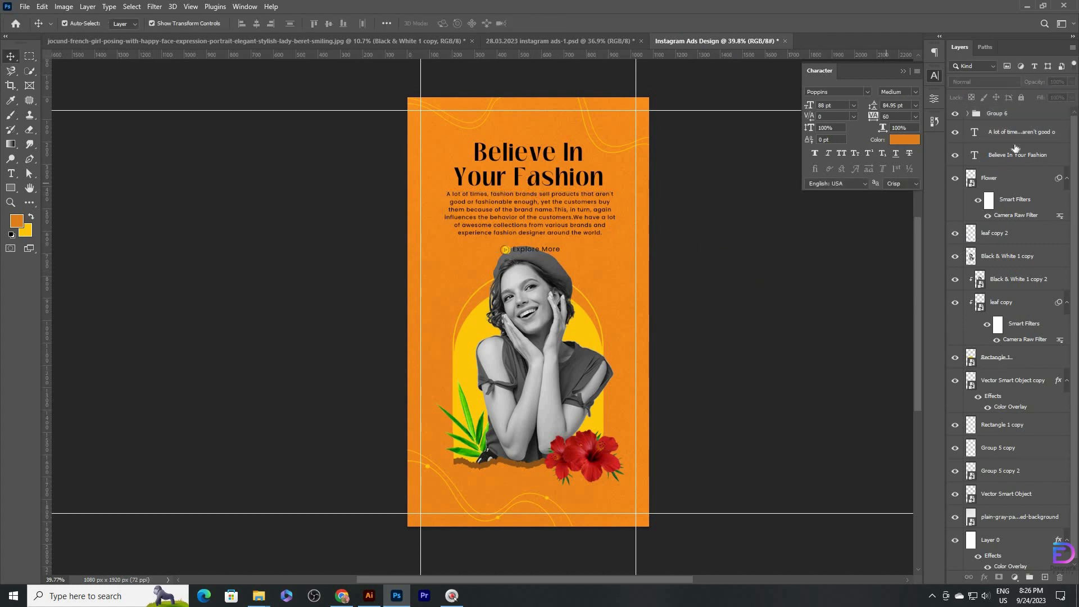
Nudge the Explore More group up towards the paragraph and scale it to 144.90%
left_click(1002, 116)
key("shift+Up")
key("ctrl+space")
left_click(534, 299)
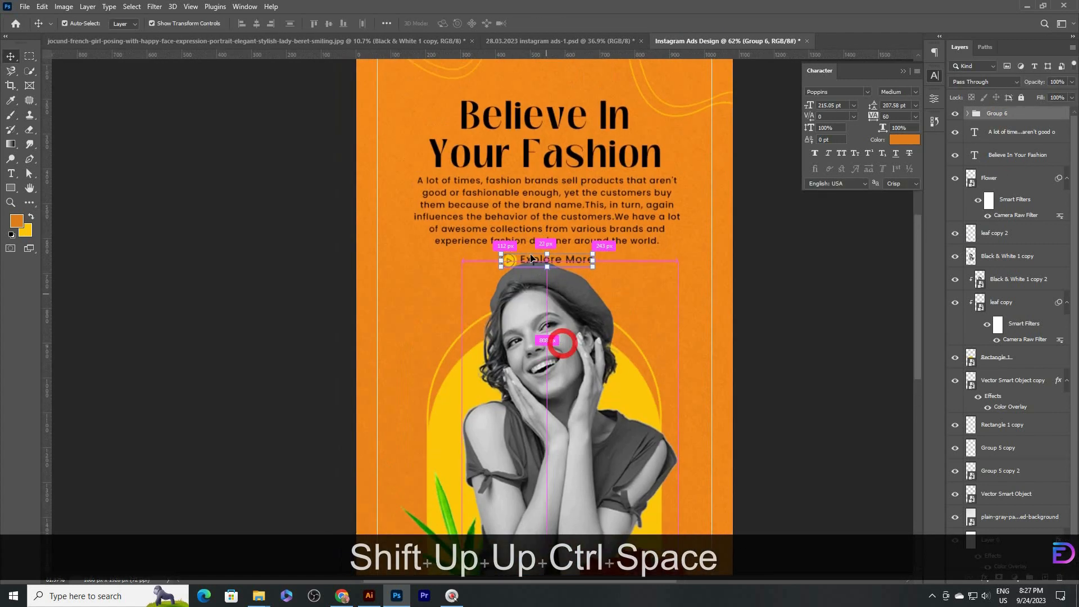
left_click_drag(547, 272, 547, 278)
key("Up")
key("Up")
key("Up")
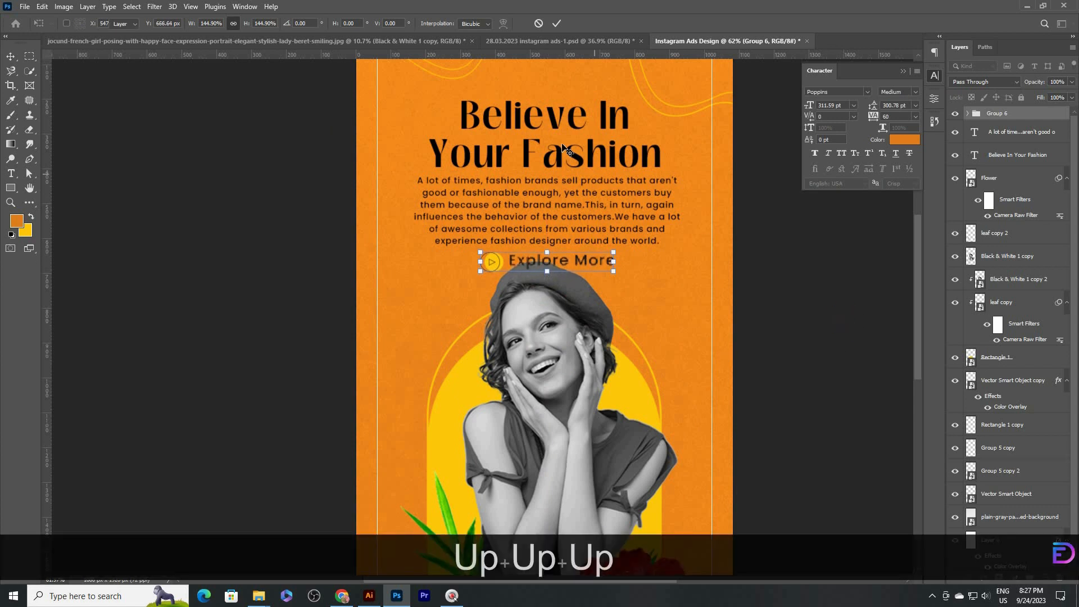
Nudge the headline slightly up to widen its gap from the paragraph
left_click_drag(562, 147, 561, 145)
key("Up")
key("Up")
key("Up")
key("Down")
key("Down")
Group all layers from Flower down to Rectangle 1 copy into one group
key("ctrl+space")
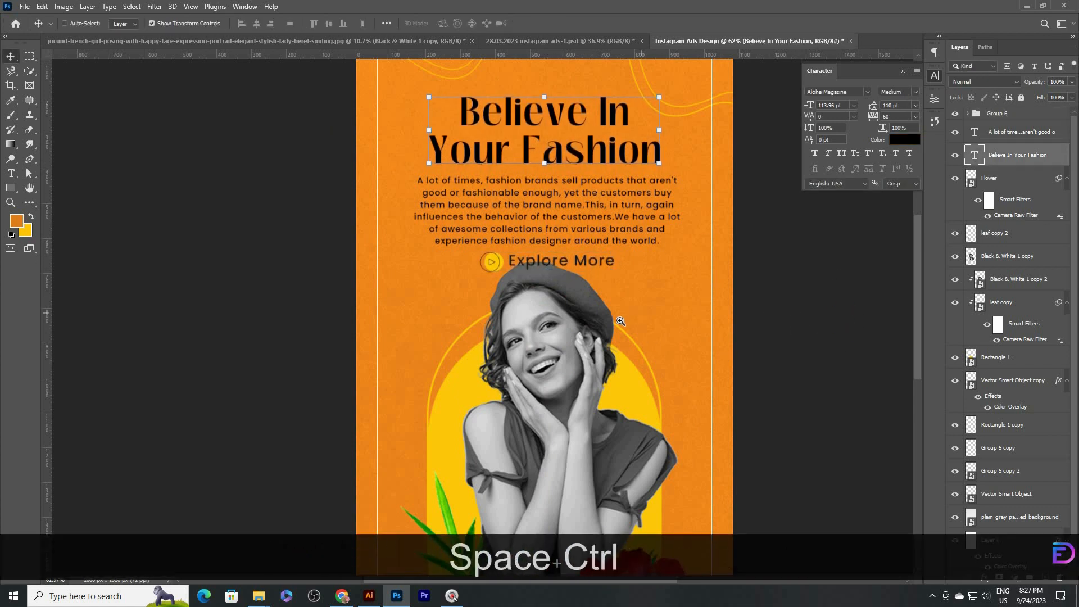
left_click_drag(658, 305, 632, 305)
left_click(1001, 175)
key("ctrl+space")
left_click_drag(644, 243, 617, 251)
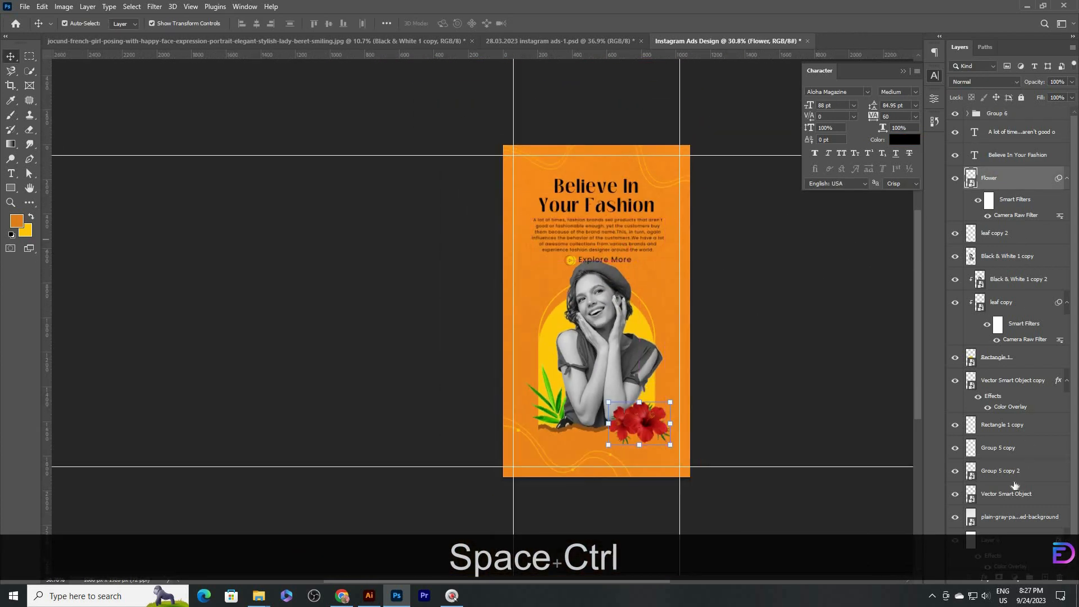
left_click(1000, 472)
left_click(996, 448)
left_click(995, 425)
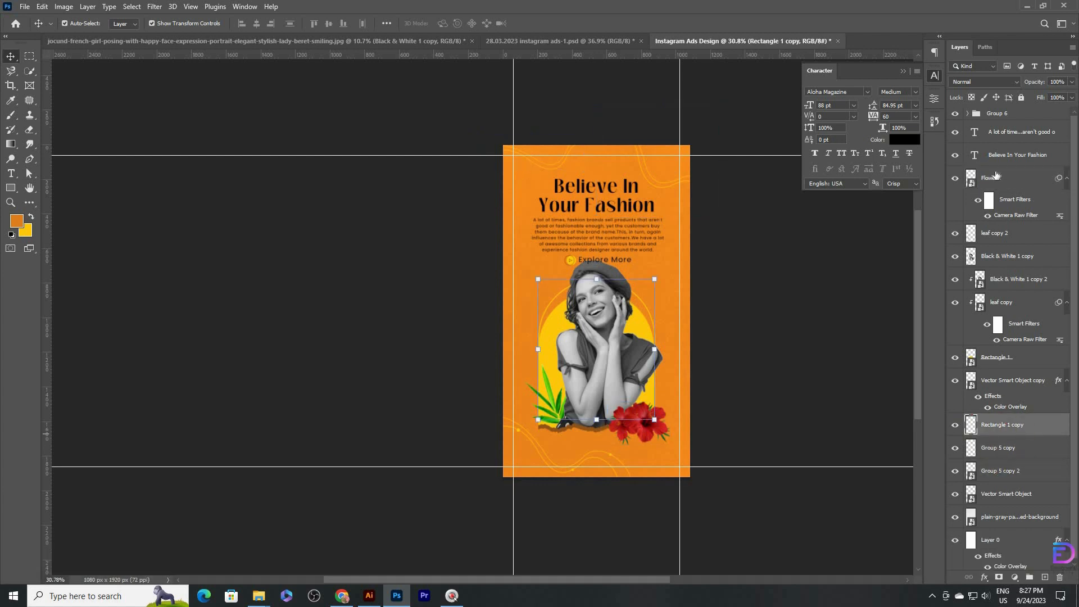
left_click(996, 175, "shift")
key("ctrl+shift+g")
Scale the woman-and-arch group to 97.31% and move it down to about X 546, Y 1248 px
left_click_drag(599, 264, 624, 269)
key("shift+Down")
key("shift+Down")
key("shift+Down")
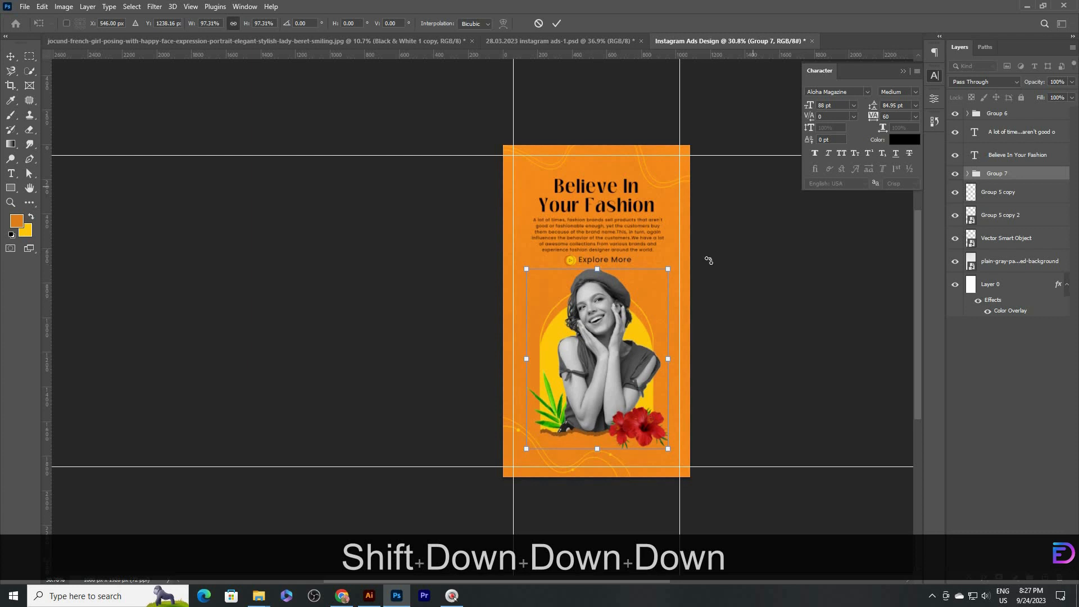
key("Down")
key("Down")
key("Down")
left_click_drag(660, 244, 555, 226)
left_click_drag(578, 236, 750, 268)
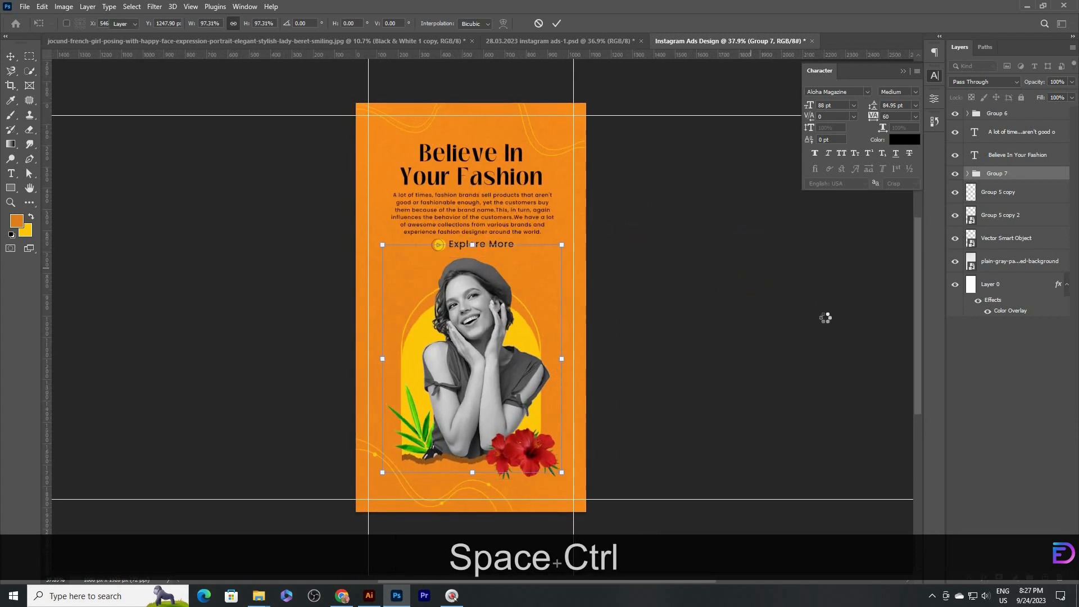